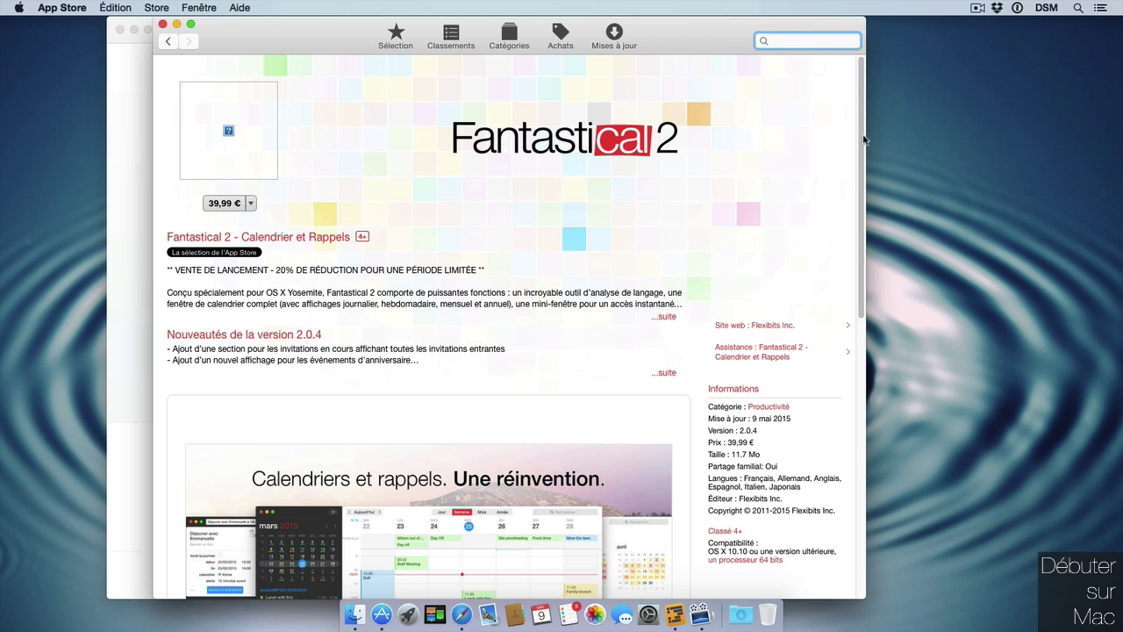
Step: Look over the Fantastical 2 page in the App Store, including its screenshots and information, and close the store window
drag(864, 142, 860, 254)
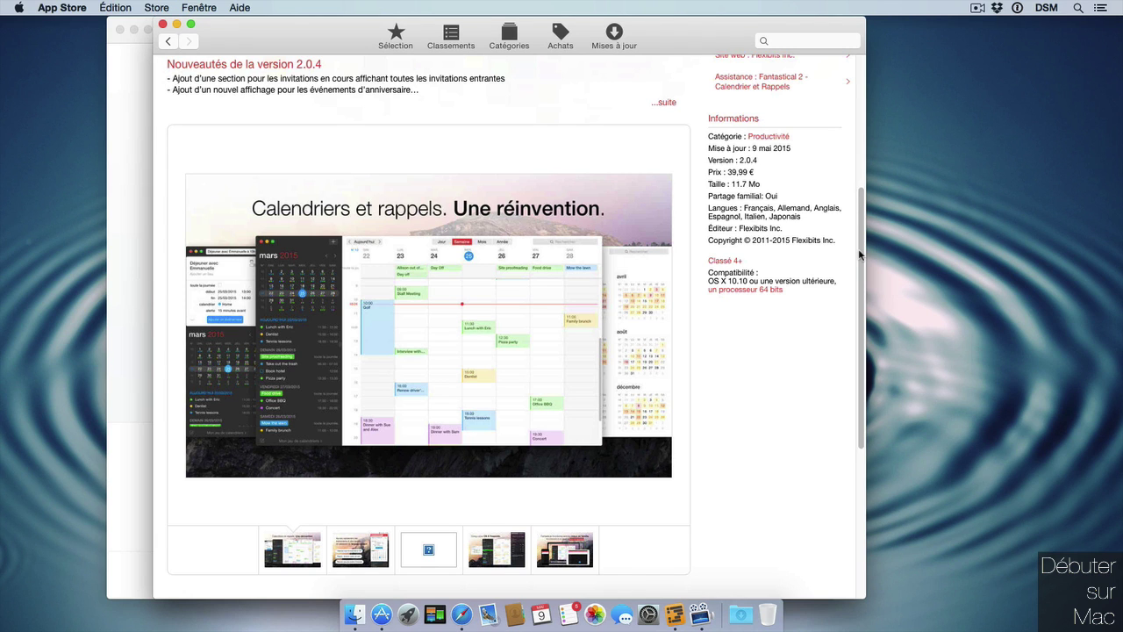
drag(859, 254, 605, 115)
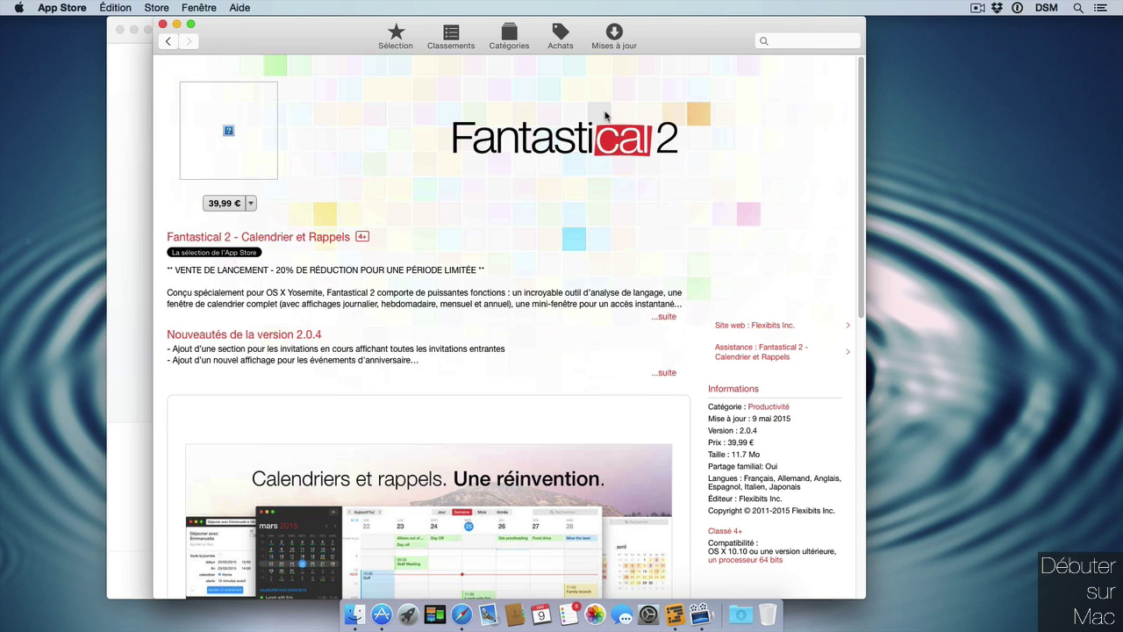
click(176, 25)
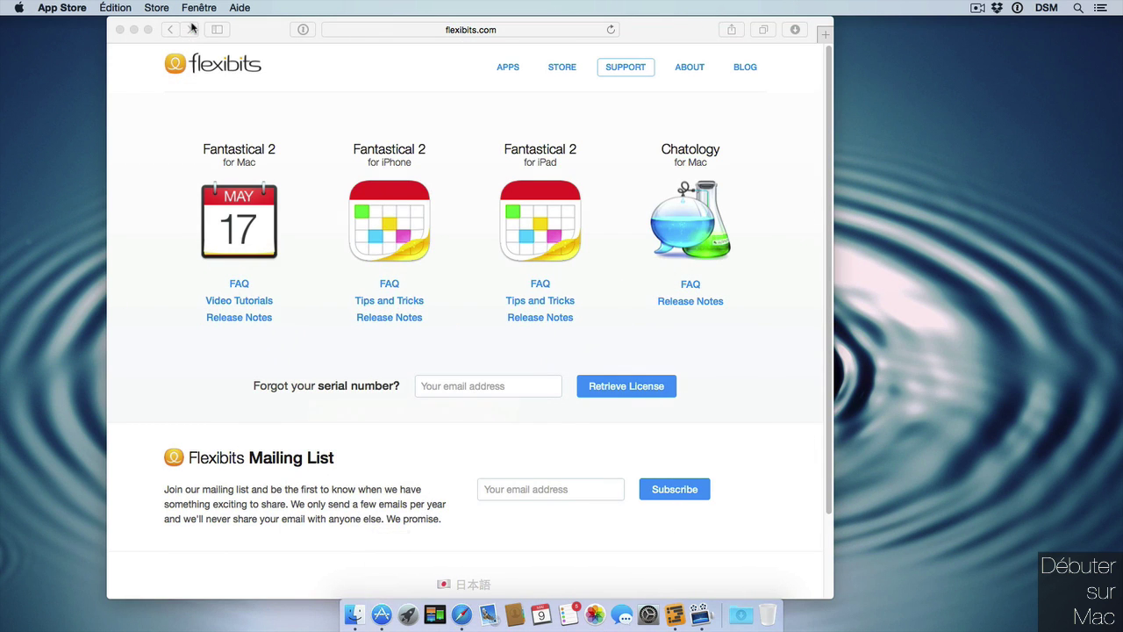
Step: Look over the Flexibits support page in Safari and close the browser window
drag(689, 41, 778, 18)
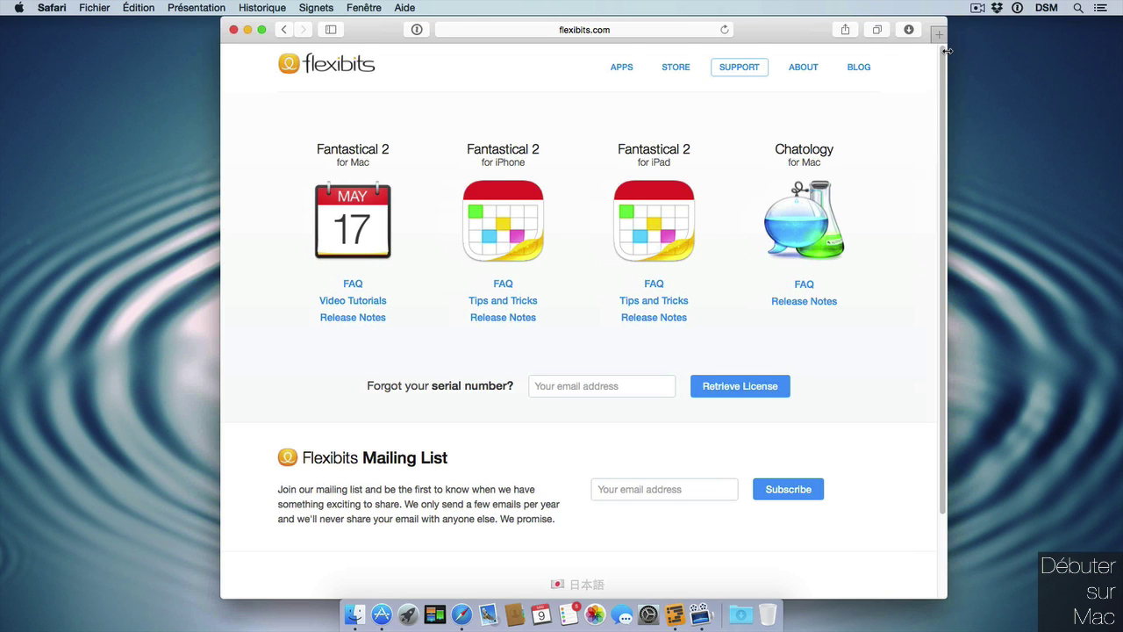
scroll(947, 51, down, 3)
click(247, 30)
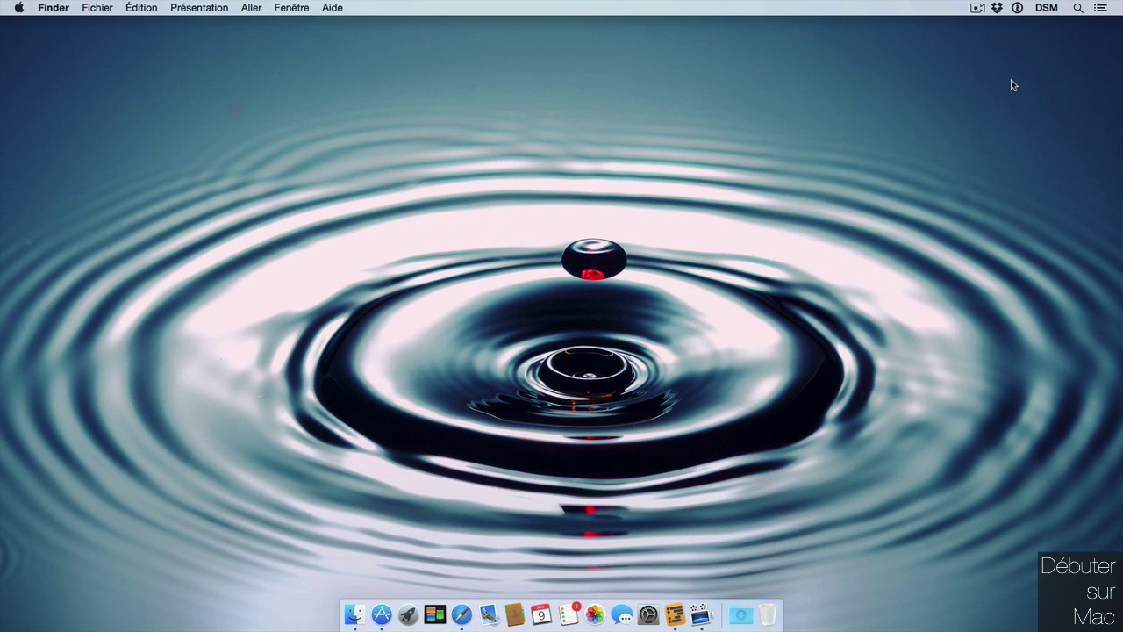
Step: Launch Fantastical 2 through a Spotlight search for "fantas"
key(super+space)
text(fantas)
key(Return)
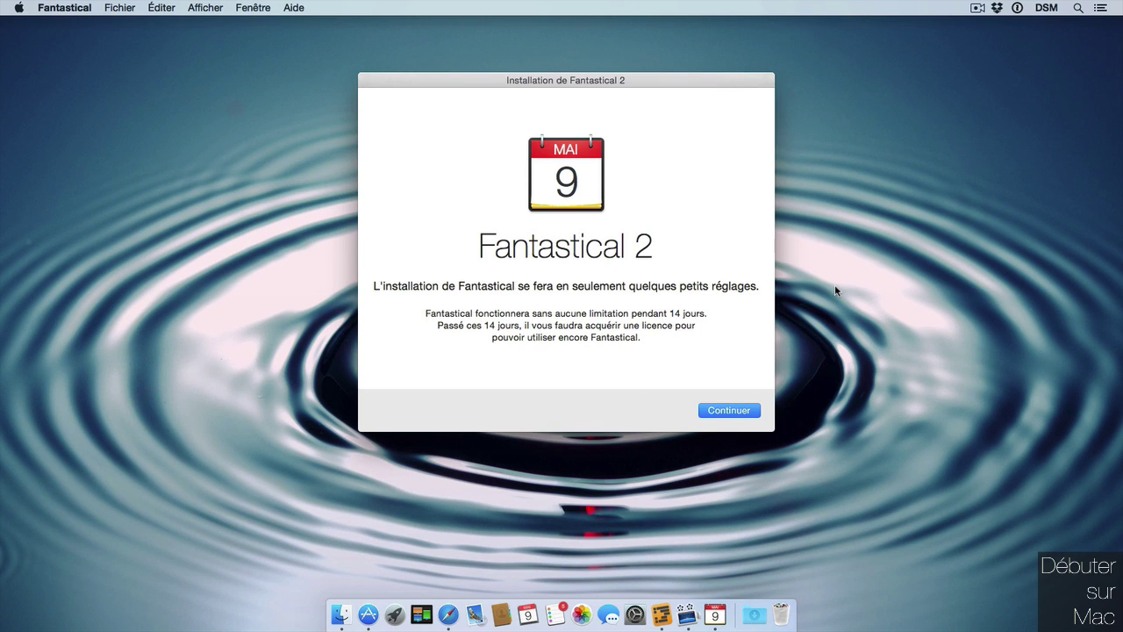
Step: Continue the Fantastical 2 setup and grant it access to the contacts, calendar and reminders
click(744, 413)
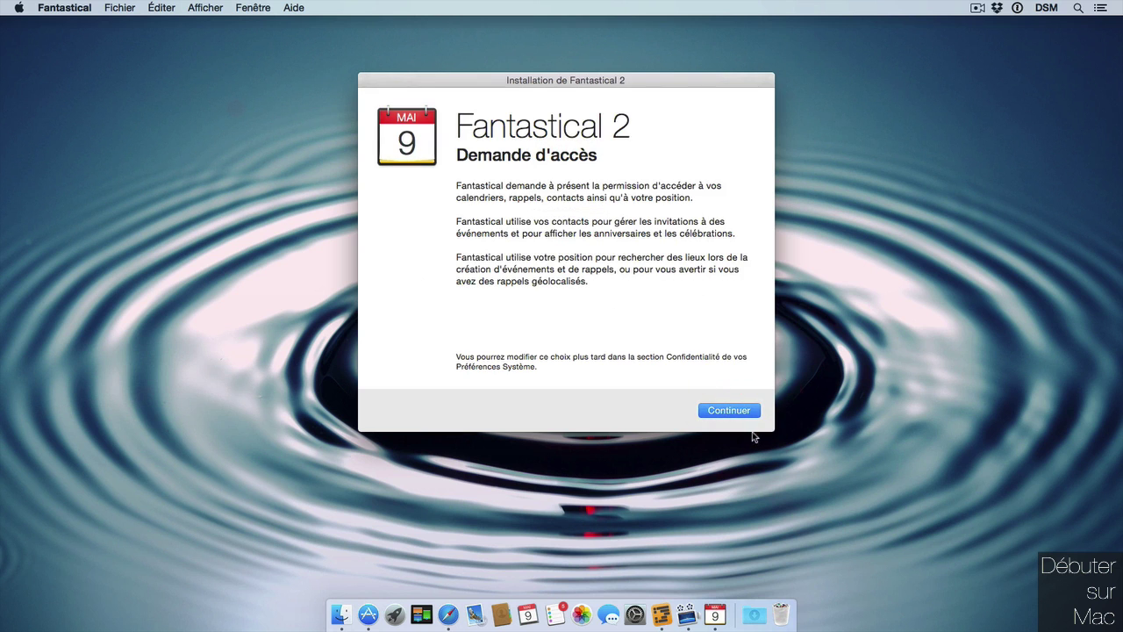
click(743, 410)
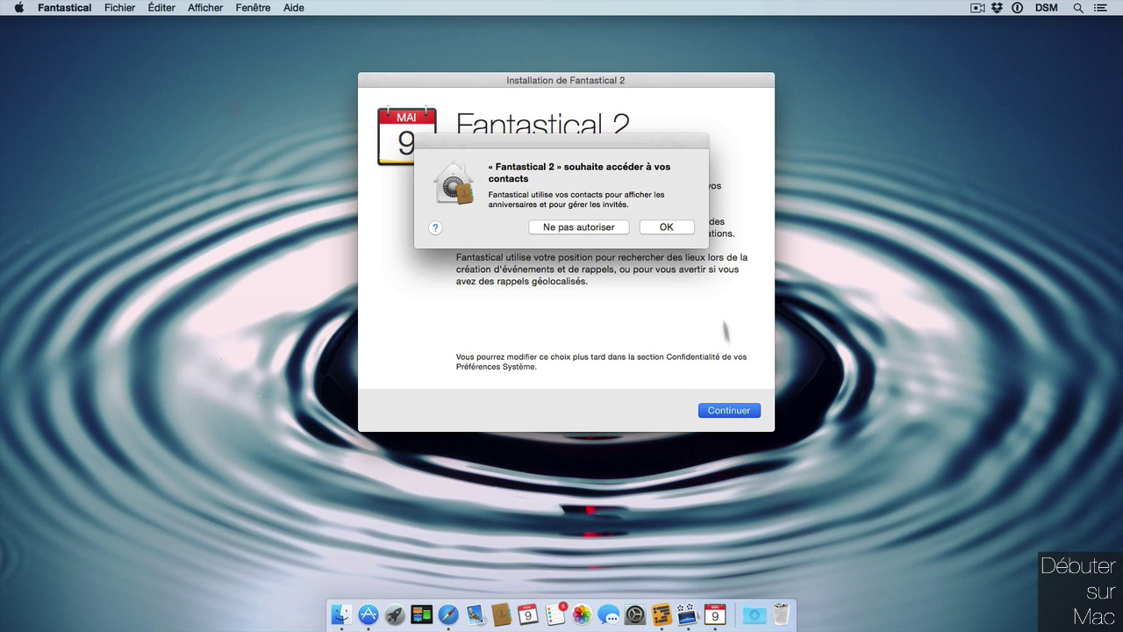
click(668, 226)
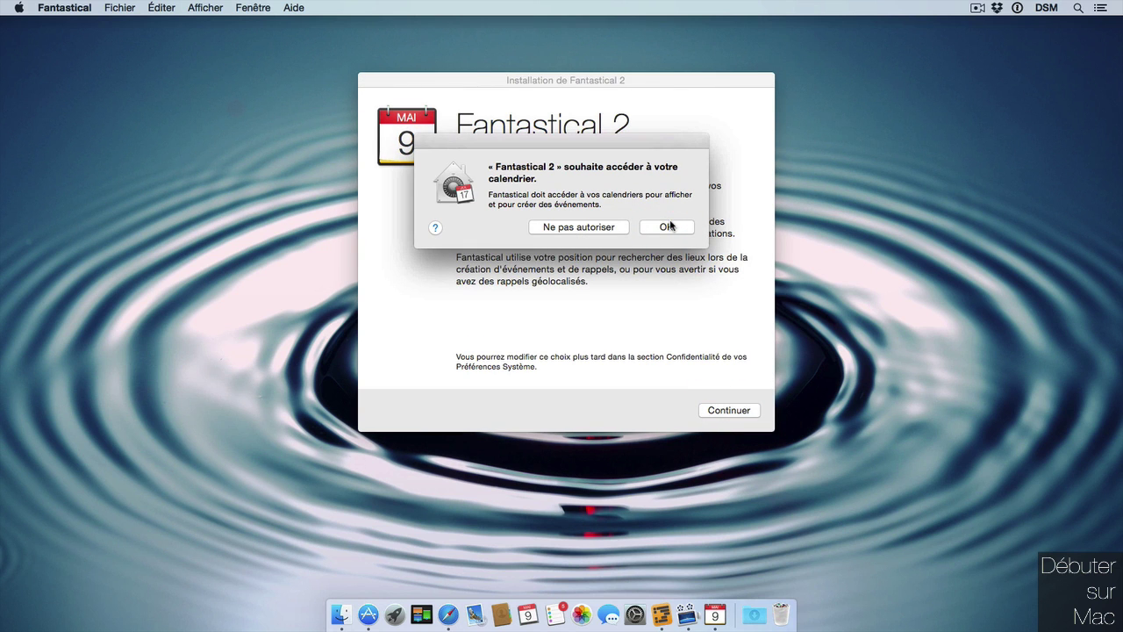
click(668, 228)
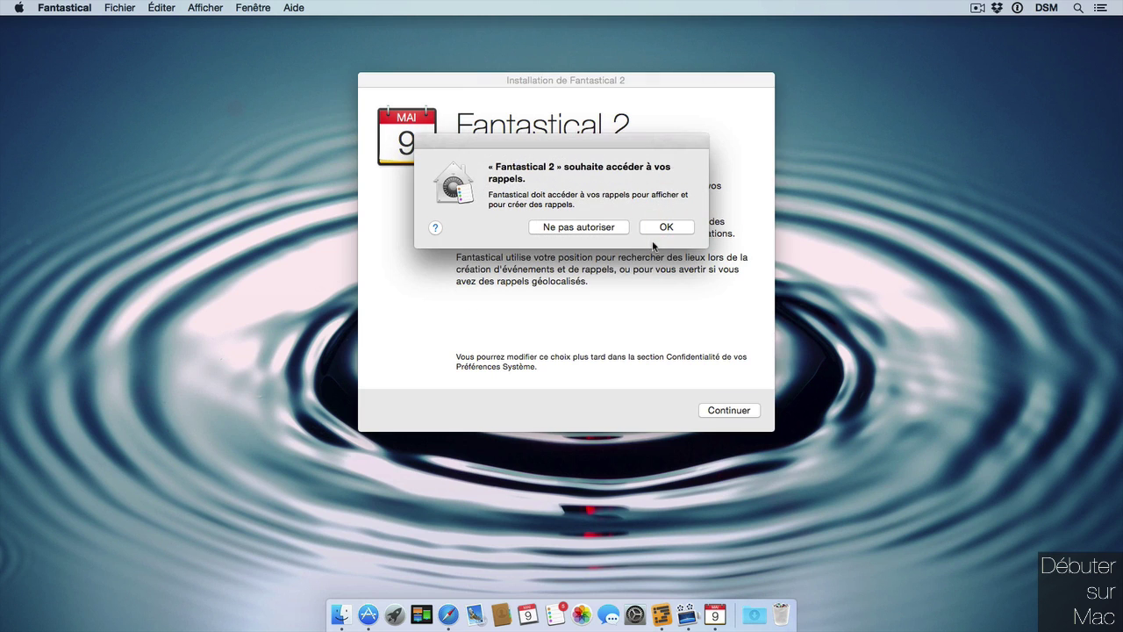
click(679, 228)
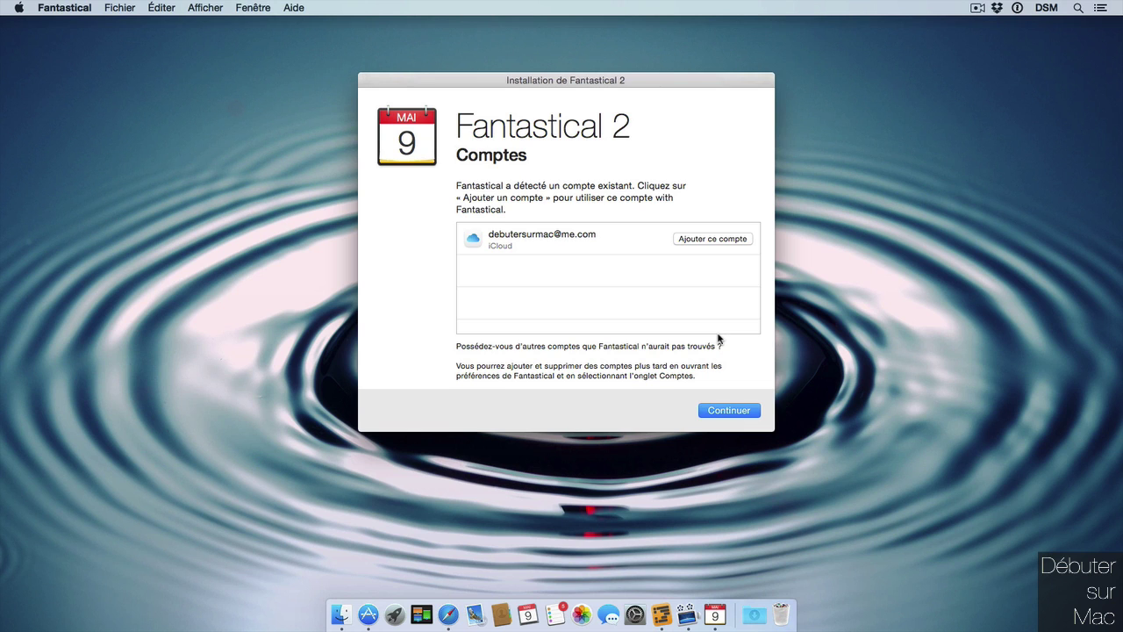
Step: Add the detected iCloud account to Fantastical using the iCloud account password and continue past the accounts page
drag(720, 80, 730, 77)
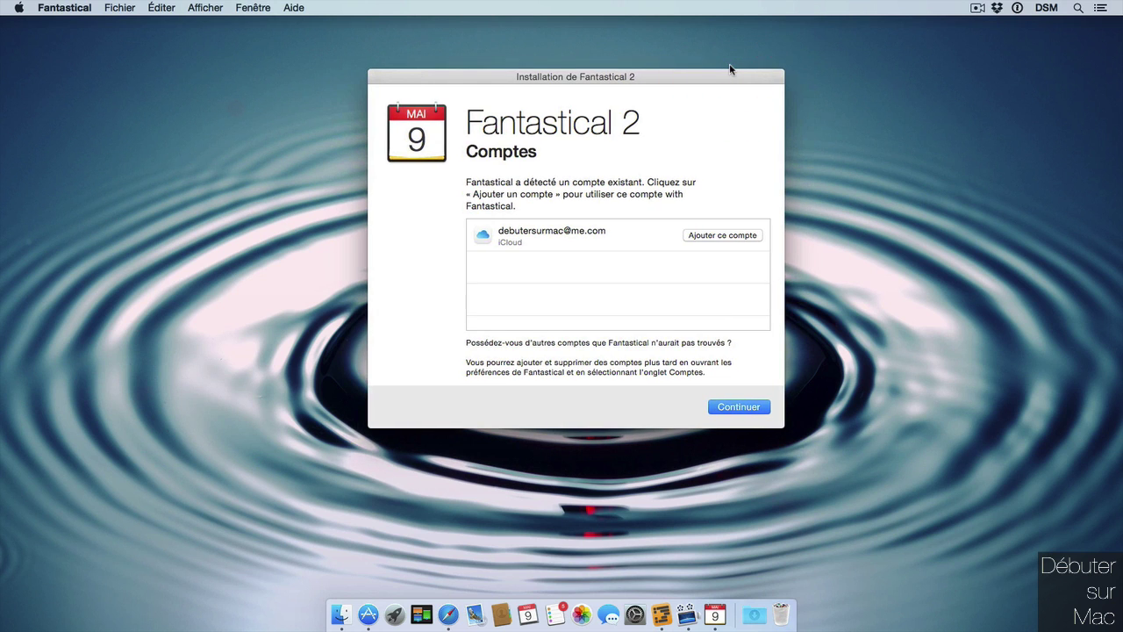
click(552, 246)
drag(773, 77, 776, 76)
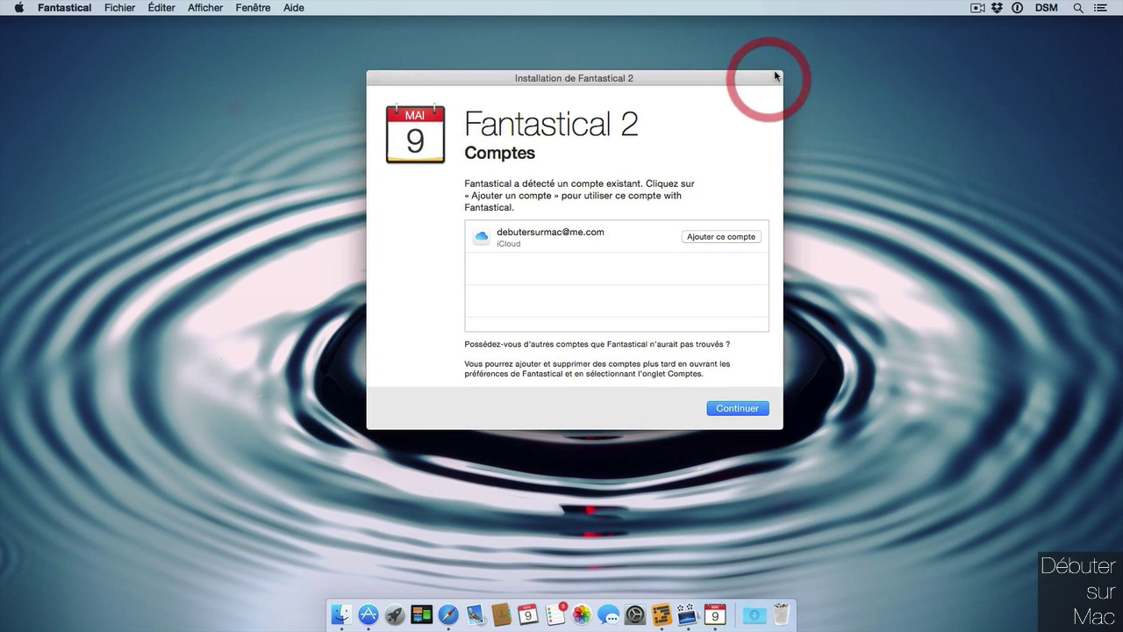
click(735, 237)
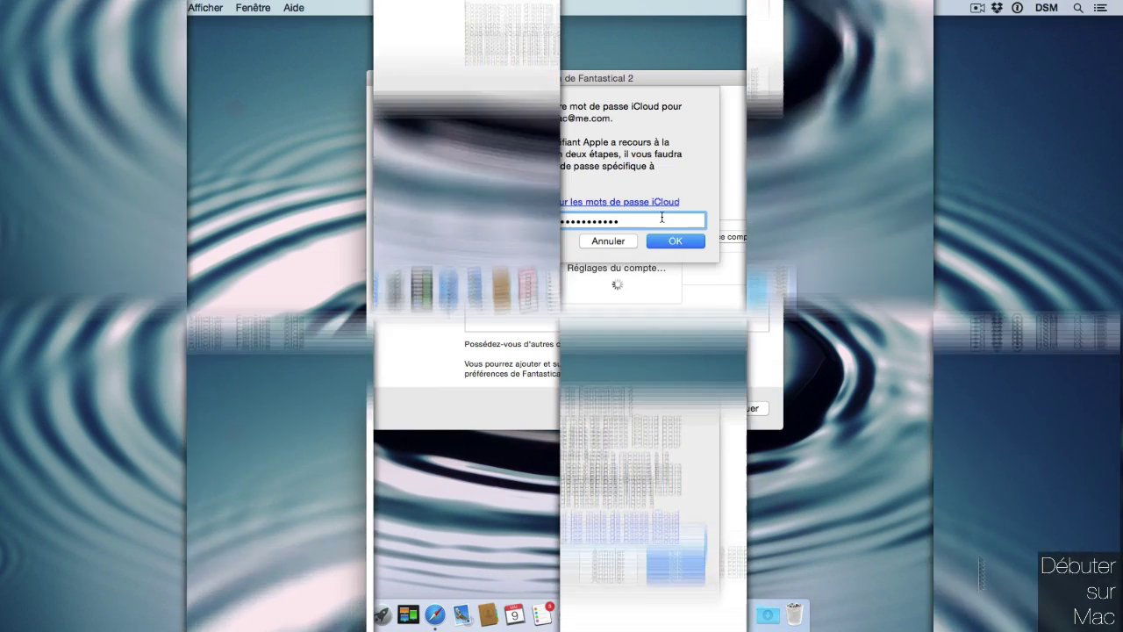
click(689, 240)
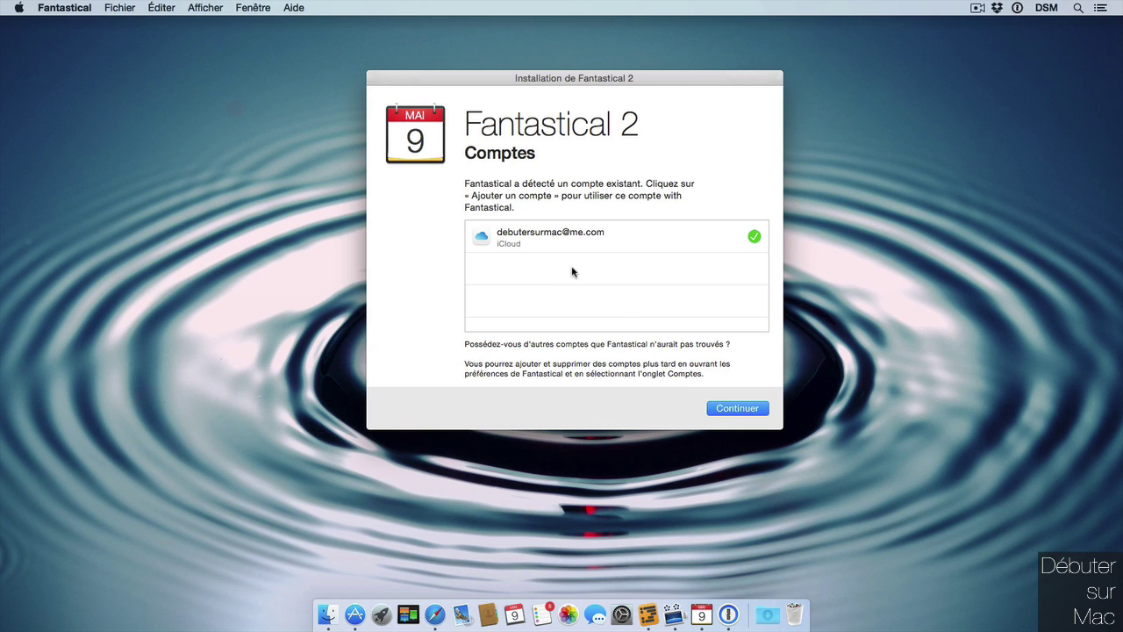
click(746, 408)
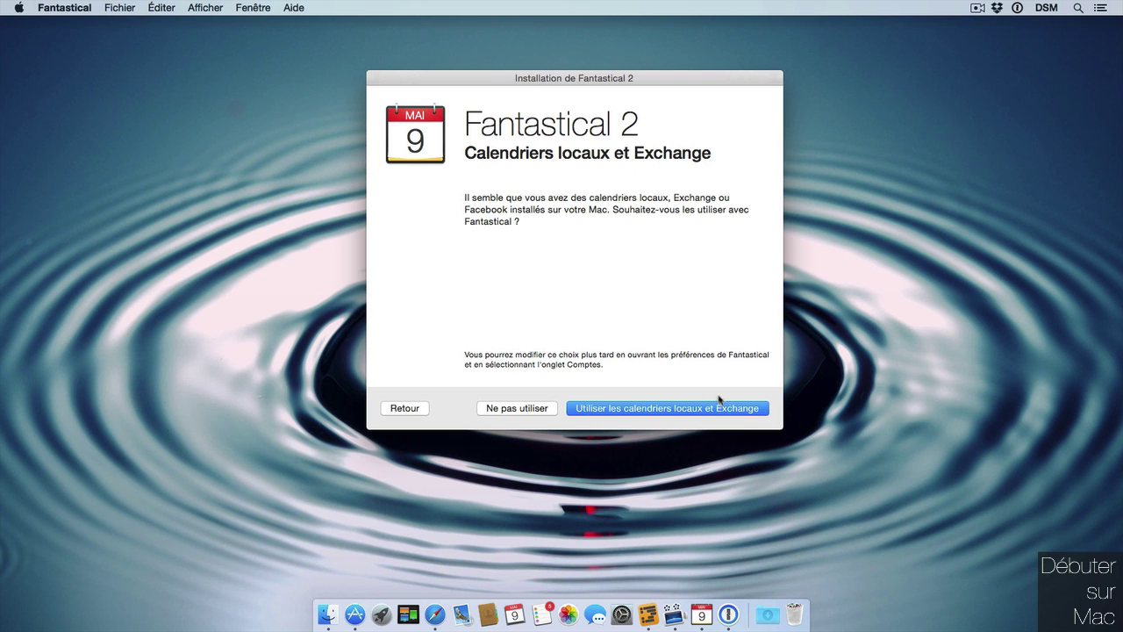
Step: Finish the setup without using local and Exchange calendars, and with Fantastical opening automatically at session login
click(531, 410)
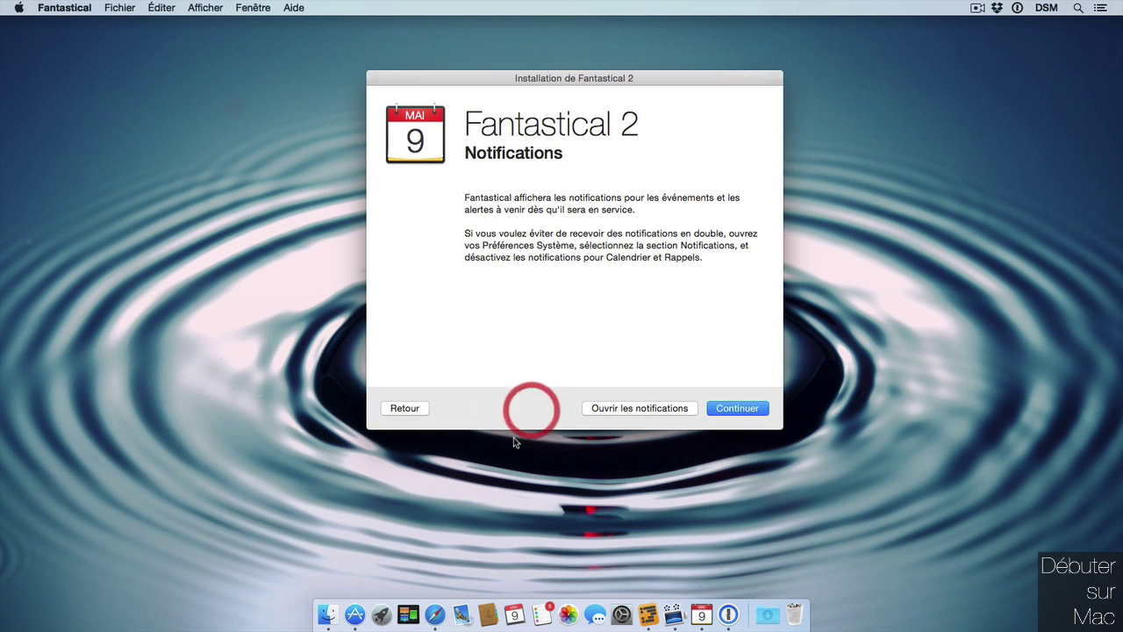
click(755, 410)
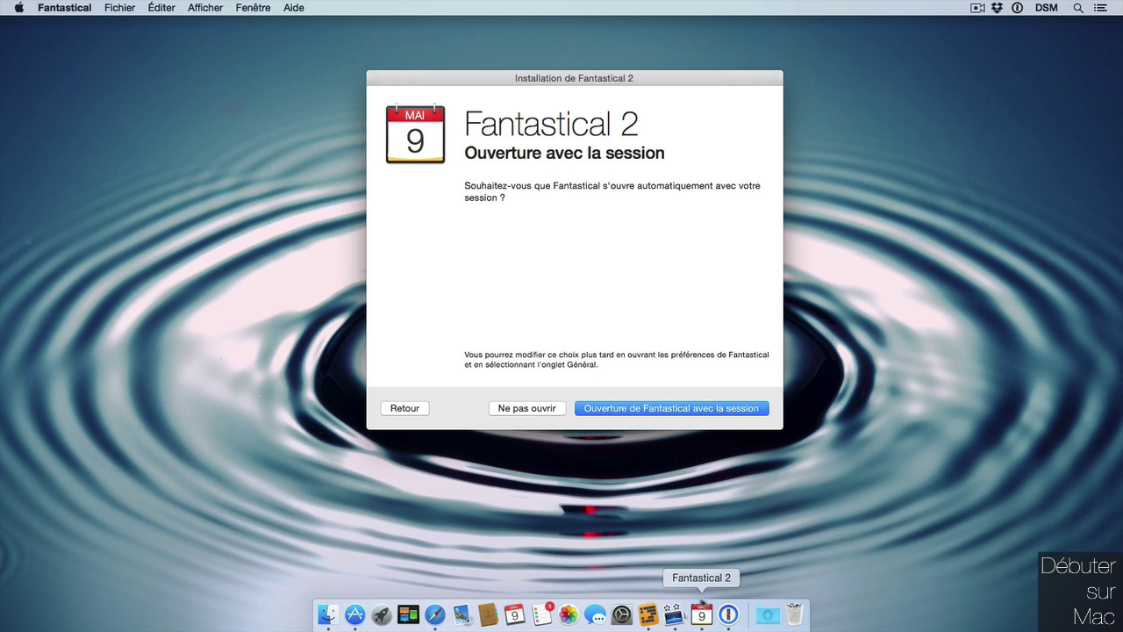
click(727, 411)
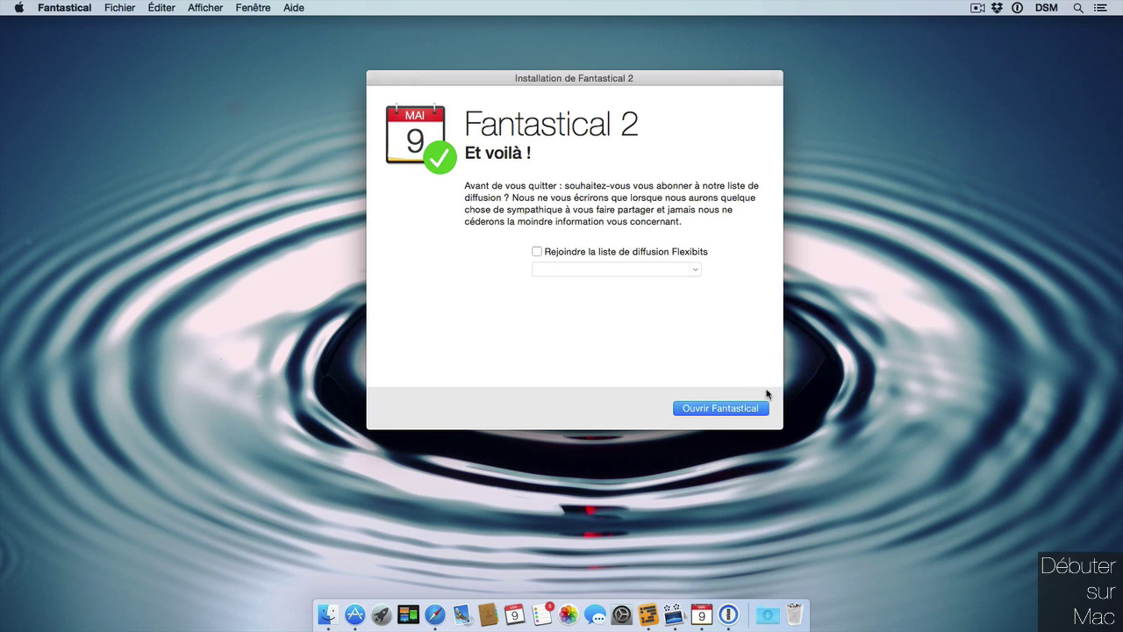
click(748, 409)
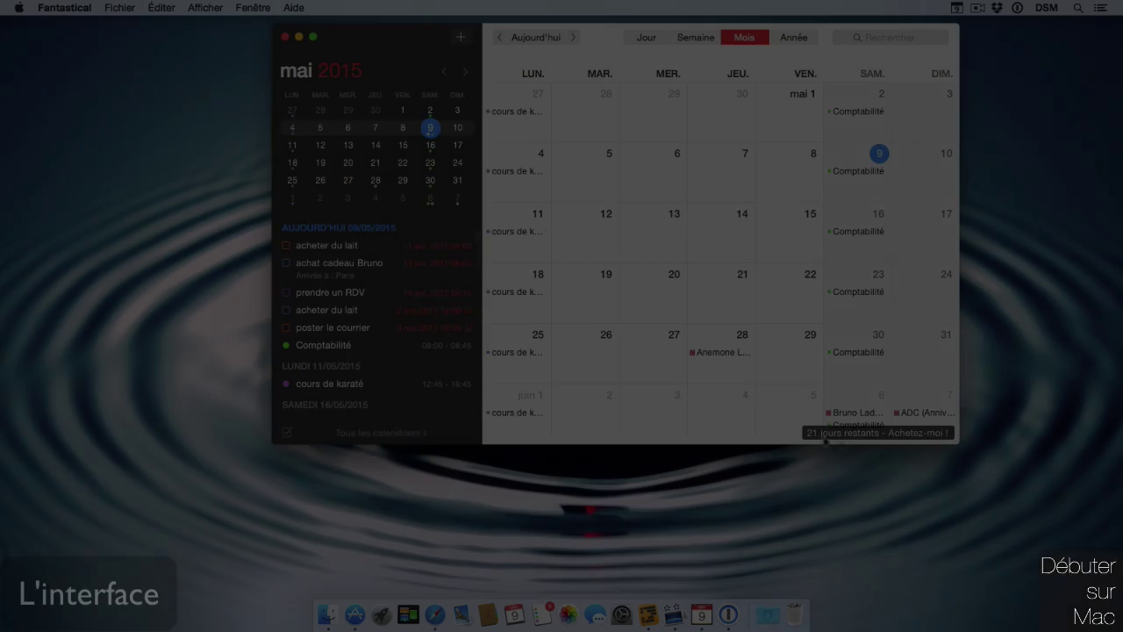
Step: Enlarge the full calendar window and move it to the left side of the desktop
drag(958, 443, 1110, 579)
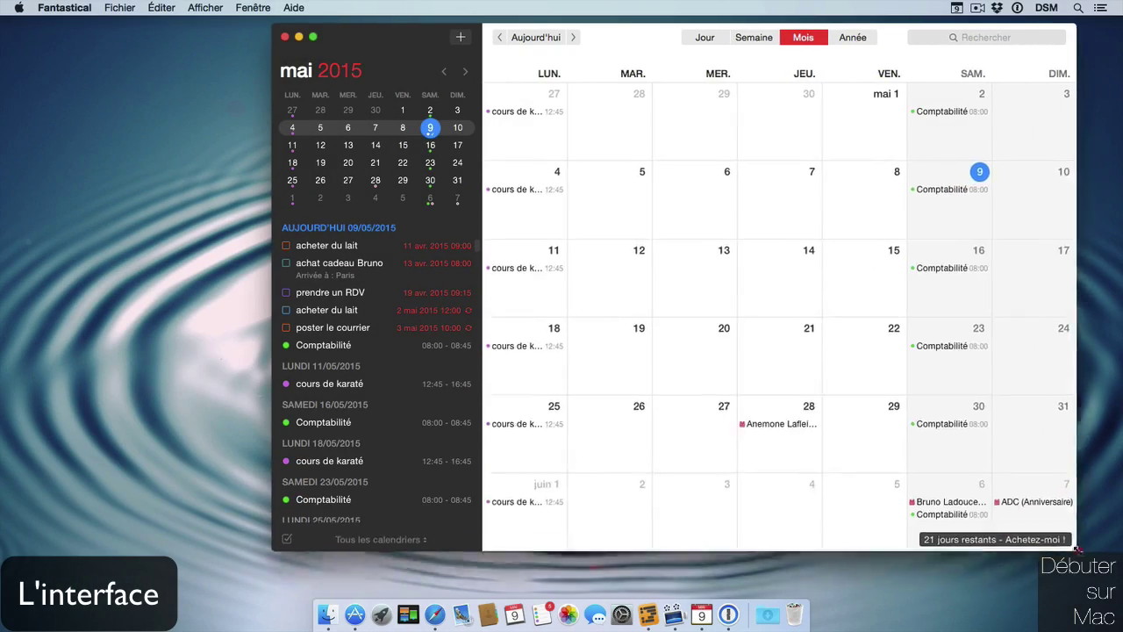
drag(405, 38, 143, 35)
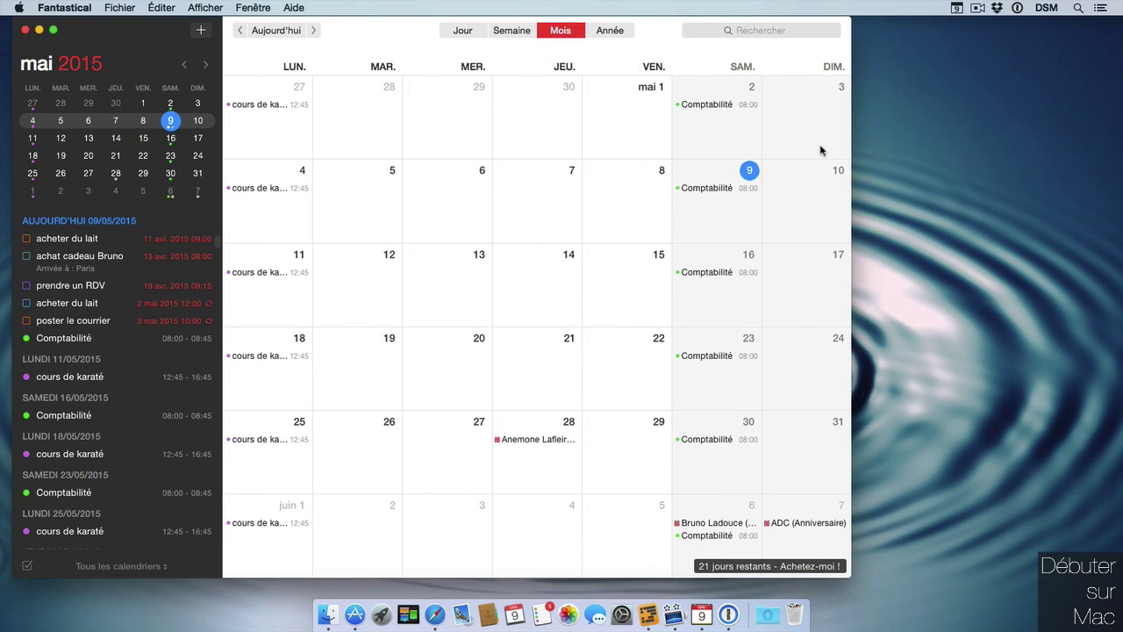
Step: Show Fantastical's mini-window beside the full calendar and view its options, including the command for opening the full calendar window
click(957, 9)
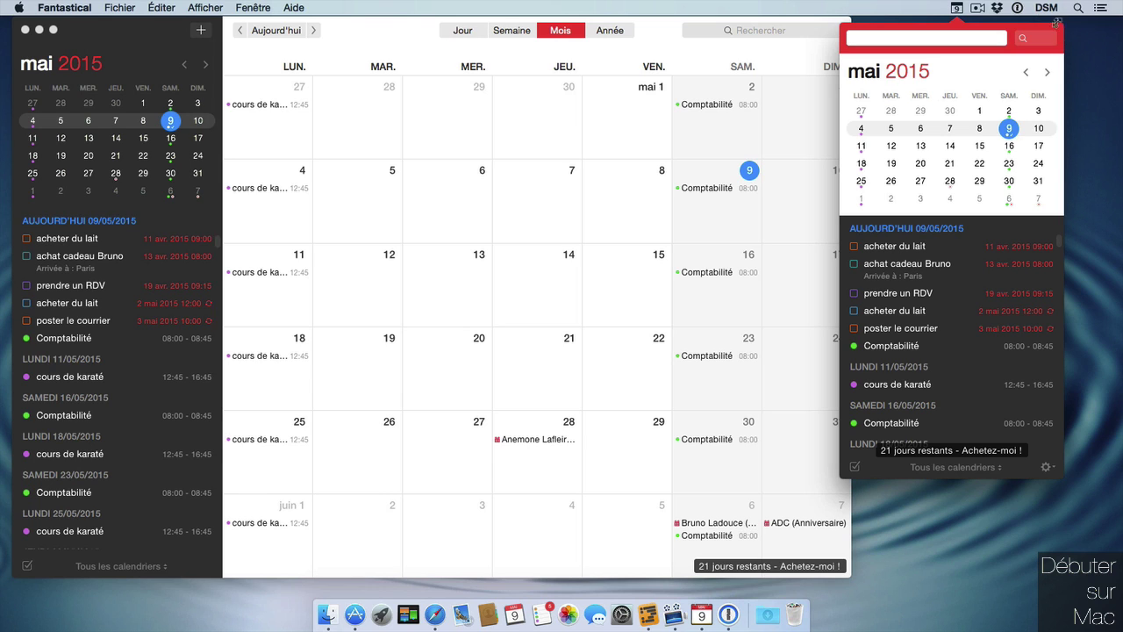
click(1095, 95)
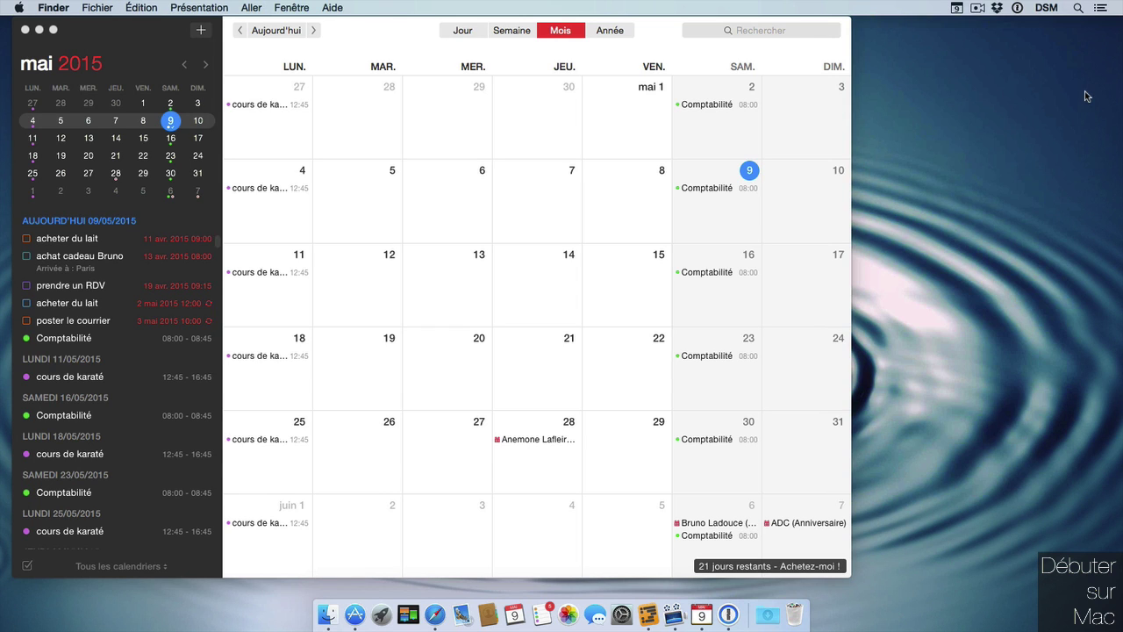
click(702, 614)
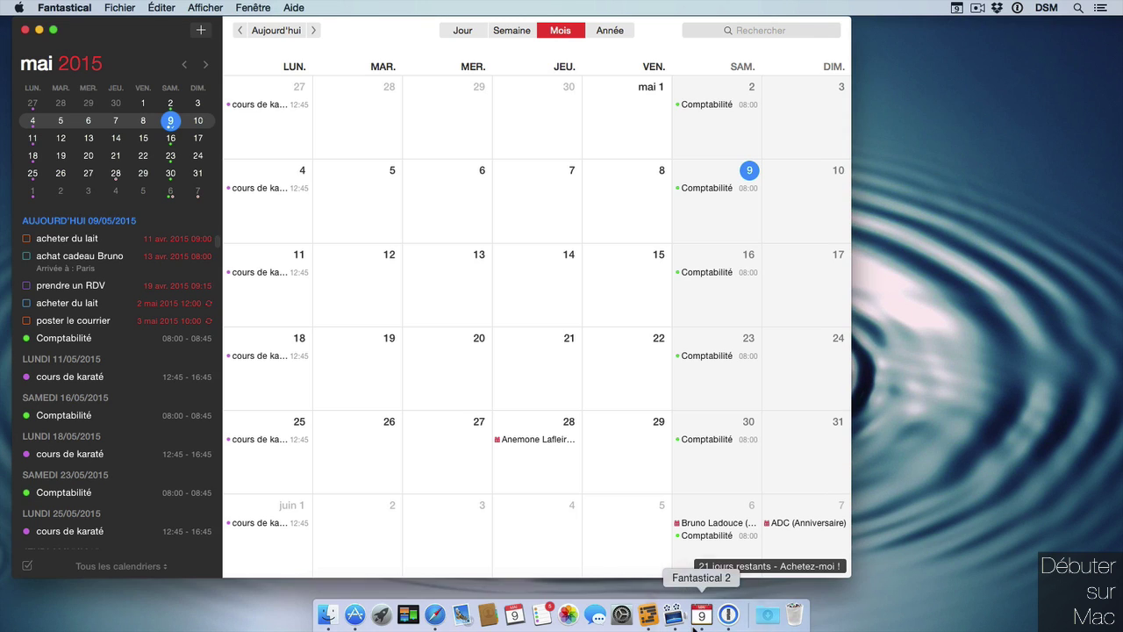
click(956, 8)
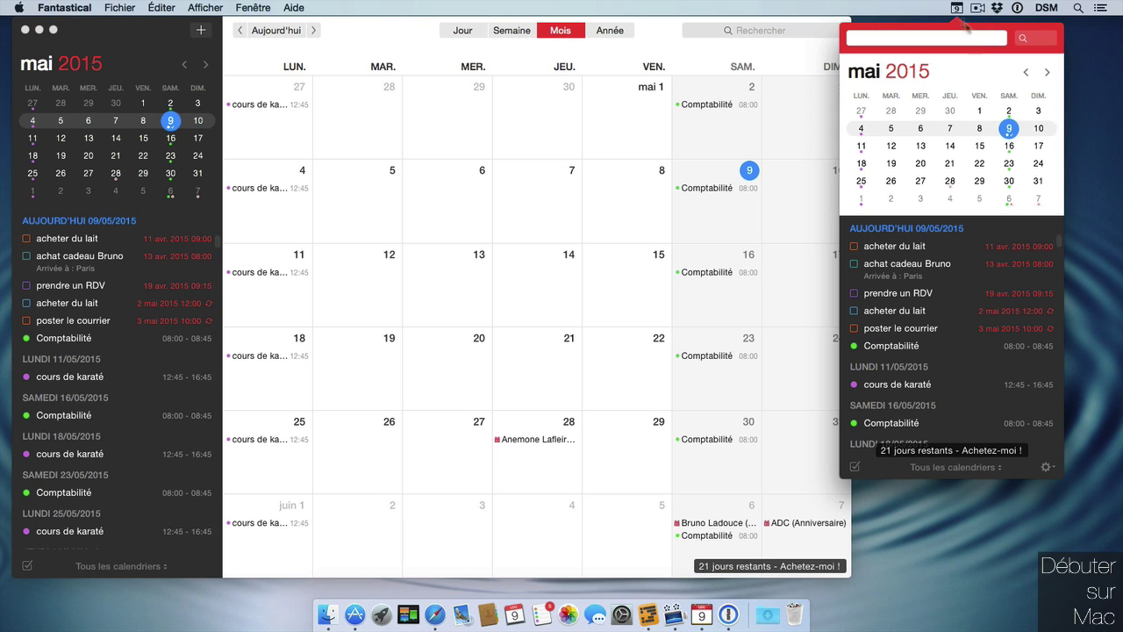
click(1046, 466)
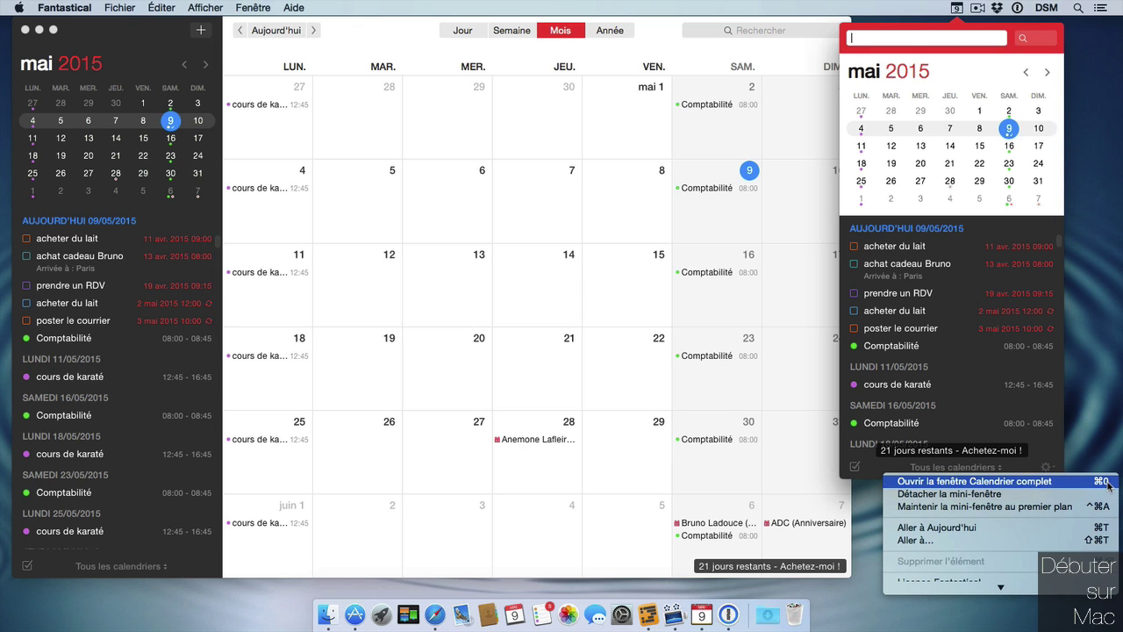
click(960, 11)
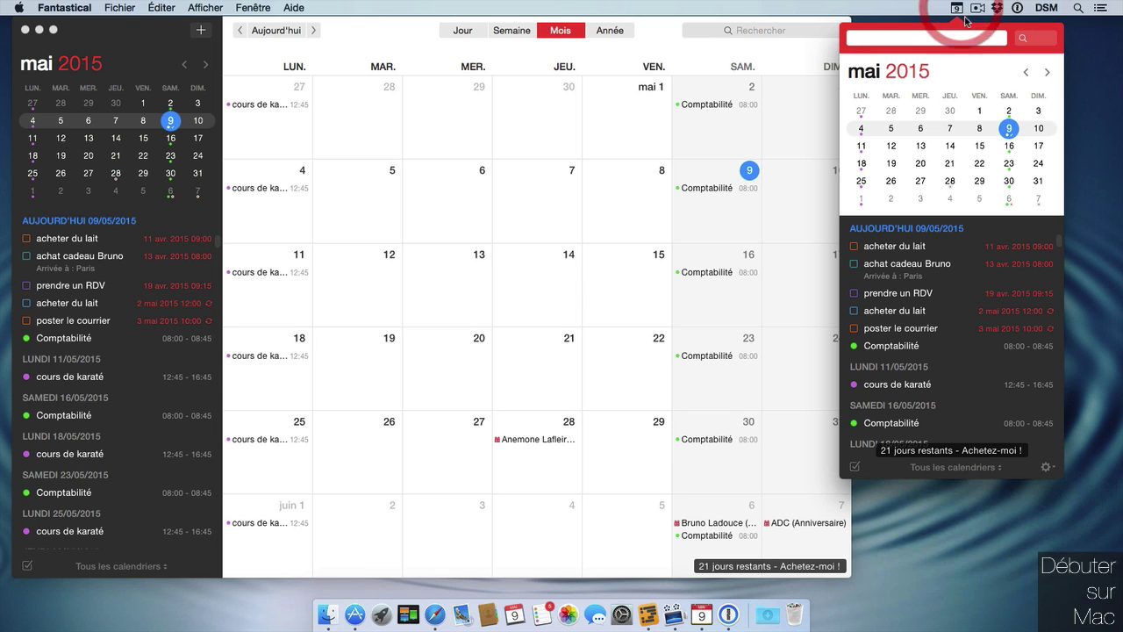
Step: Close the full calendar and dismiss the mini-window, and reopen the full calendar directly from Fantastical's menu bar item
click(26, 30)
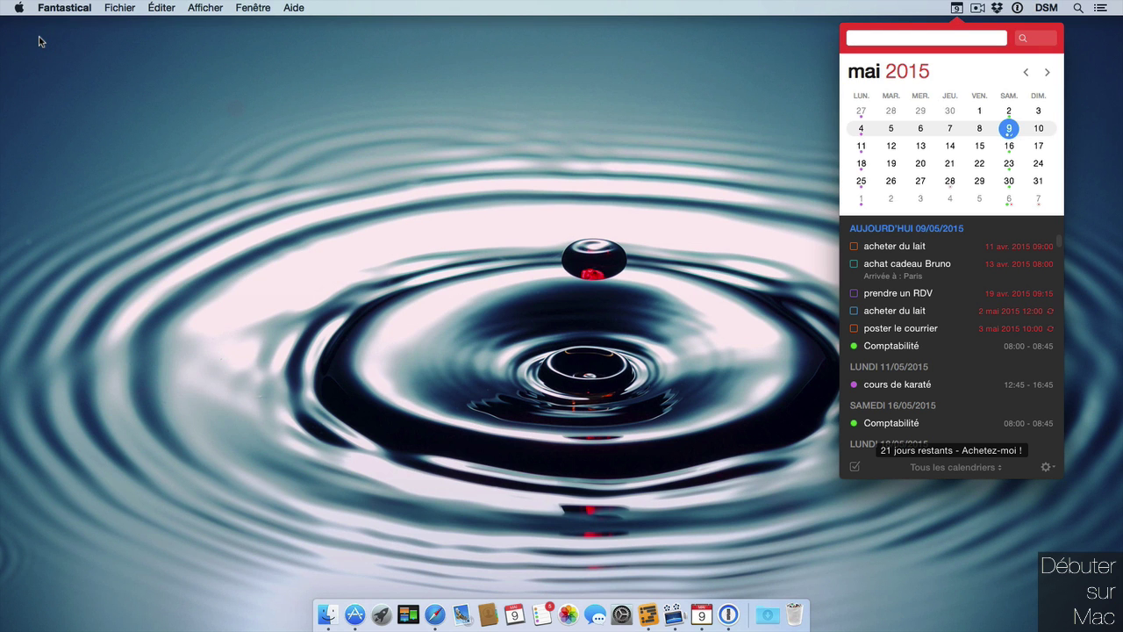
click(777, 115)
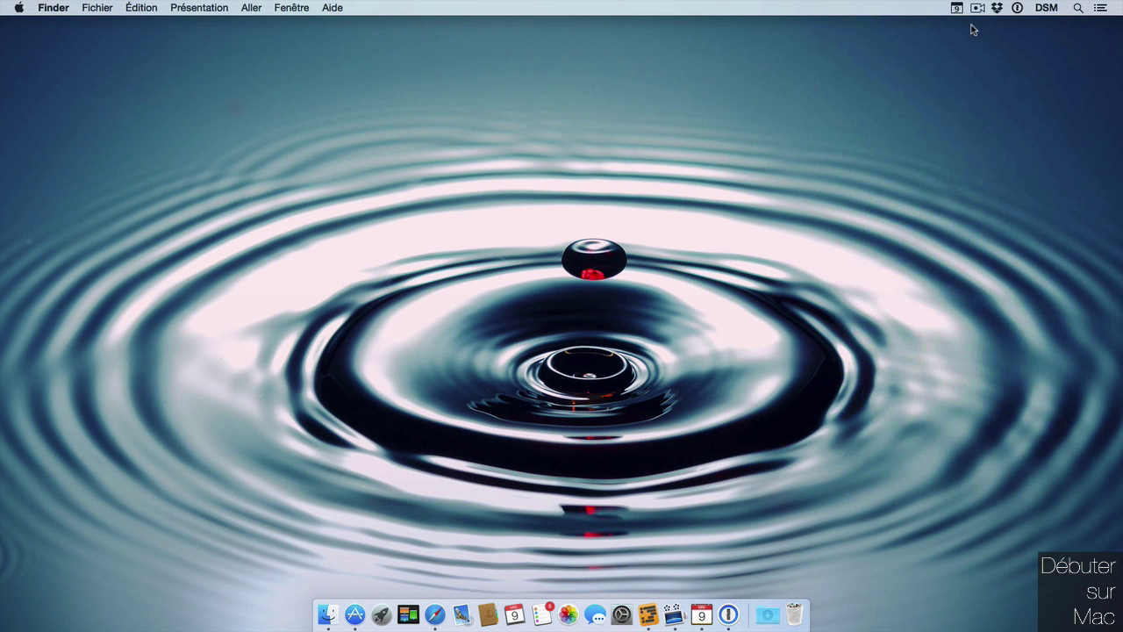
alt+click(957, 9)
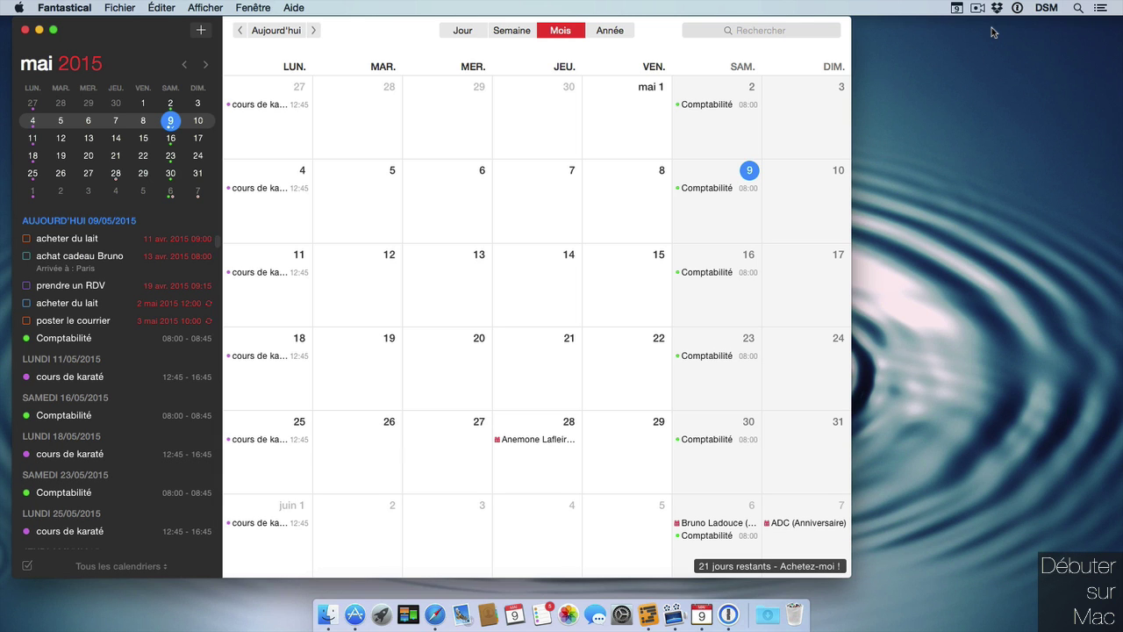
Step: Detach the mini-window from the menu bar and arrange it next to the full calendar window
click(957, 8)
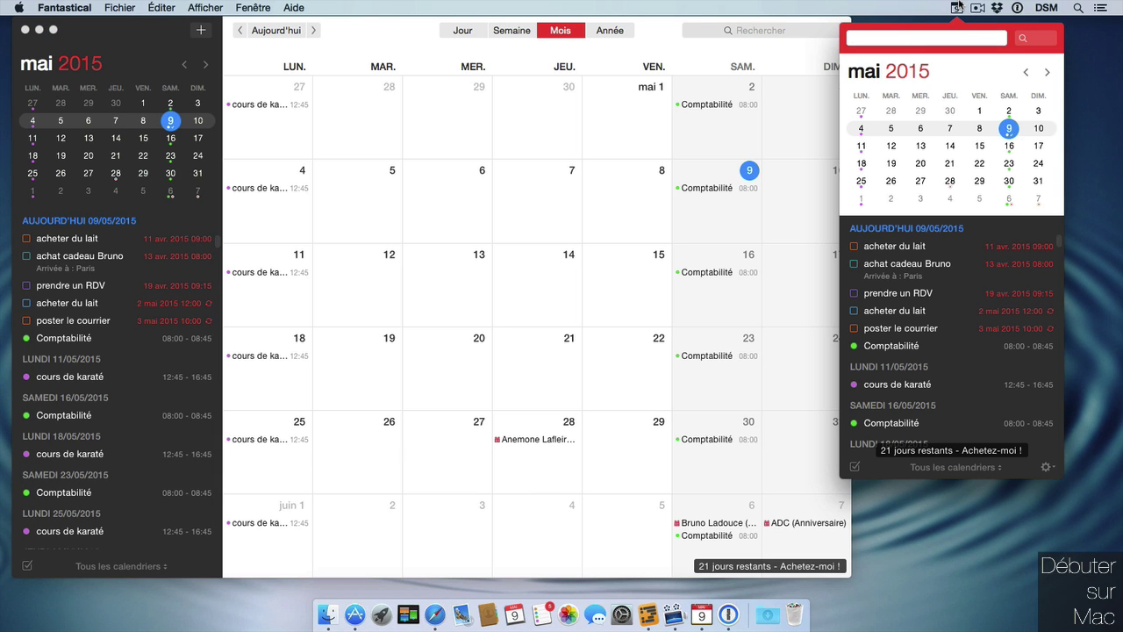
drag(1014, 34, 956, 44)
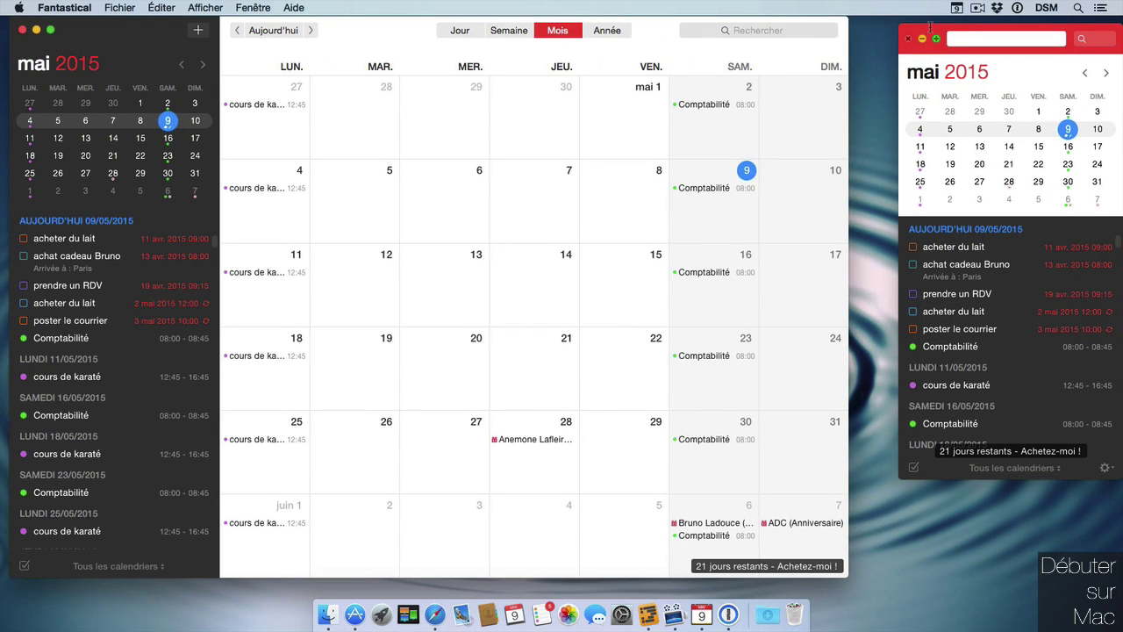
drag(131, 31, 143, 32)
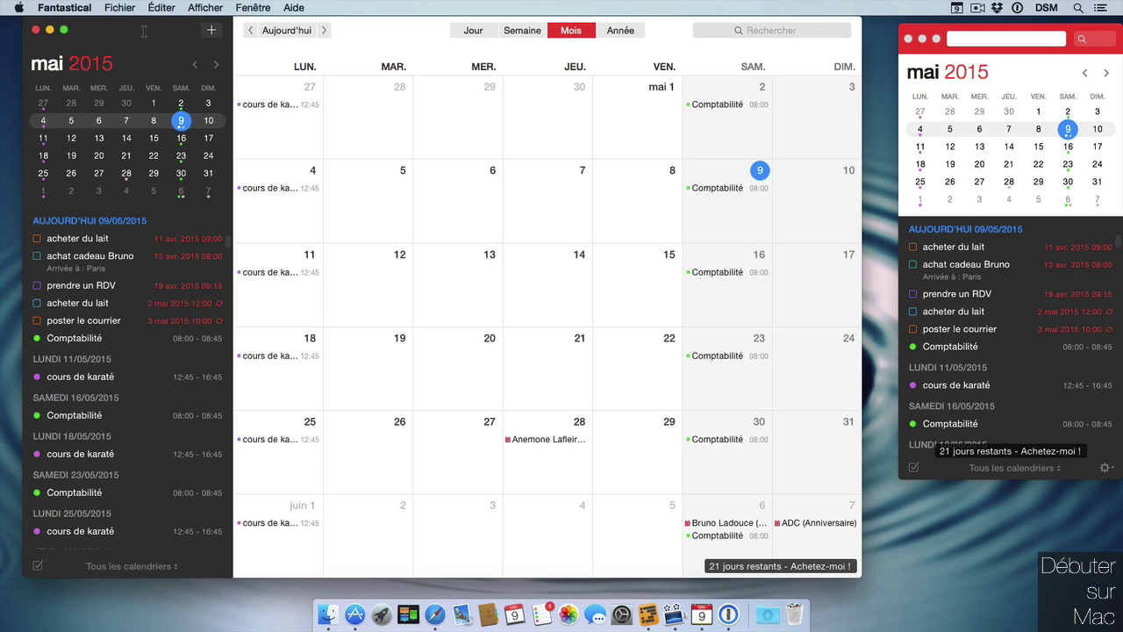
Step: Switch to the Calendrier app, enlarge its window to match Fantastical's height and show its list of calendars
click(515, 614)
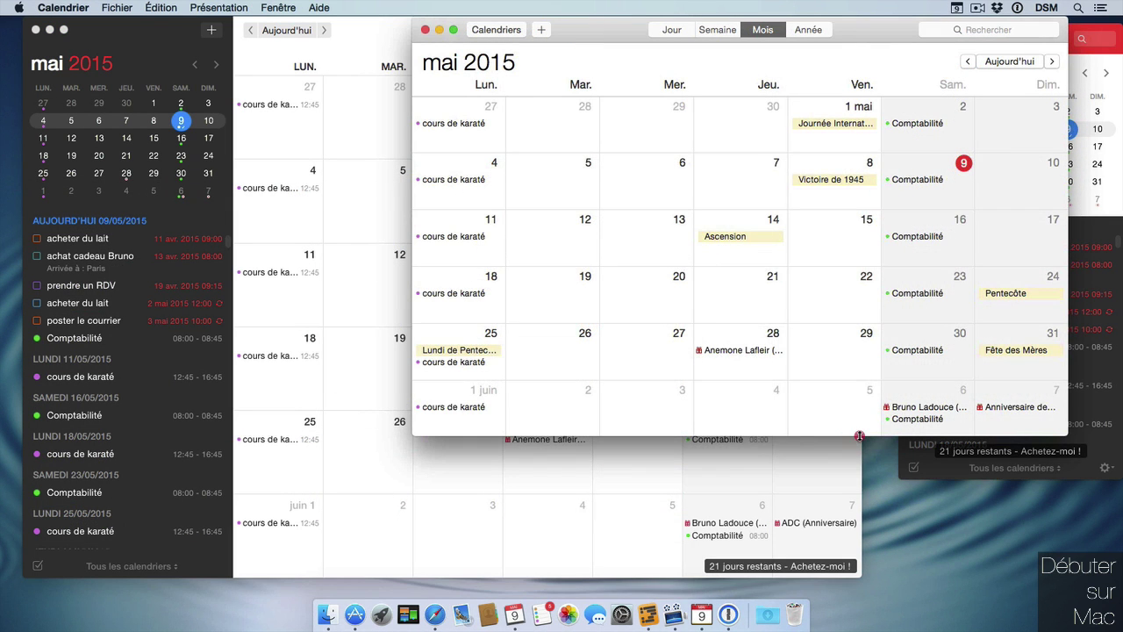
drag(859, 436, 860, 582)
click(507, 29)
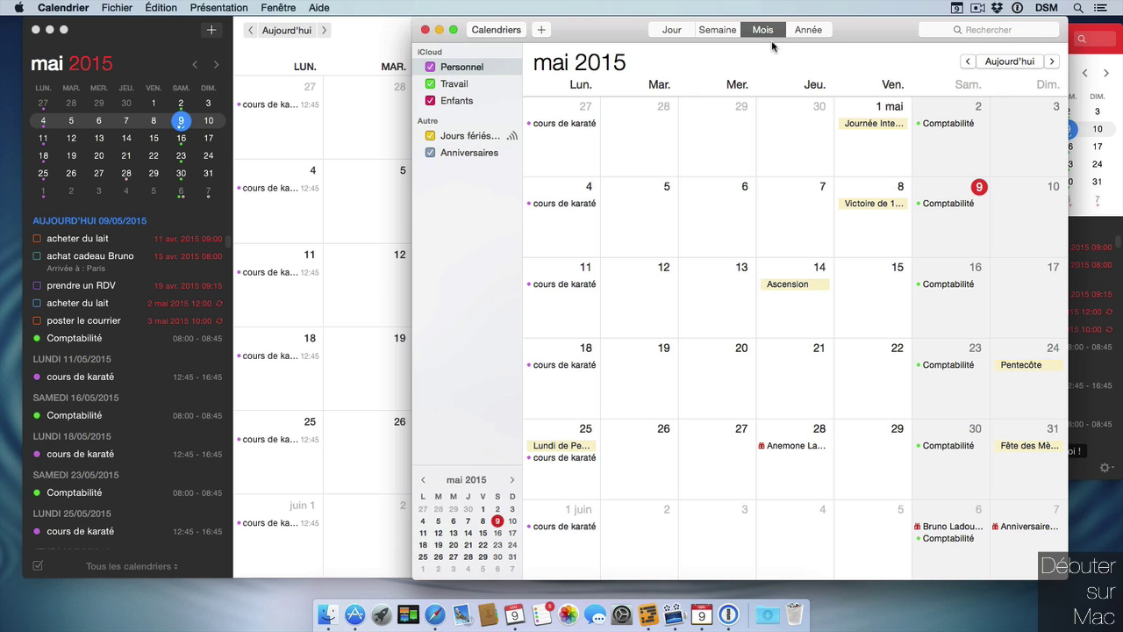
click(357, 41)
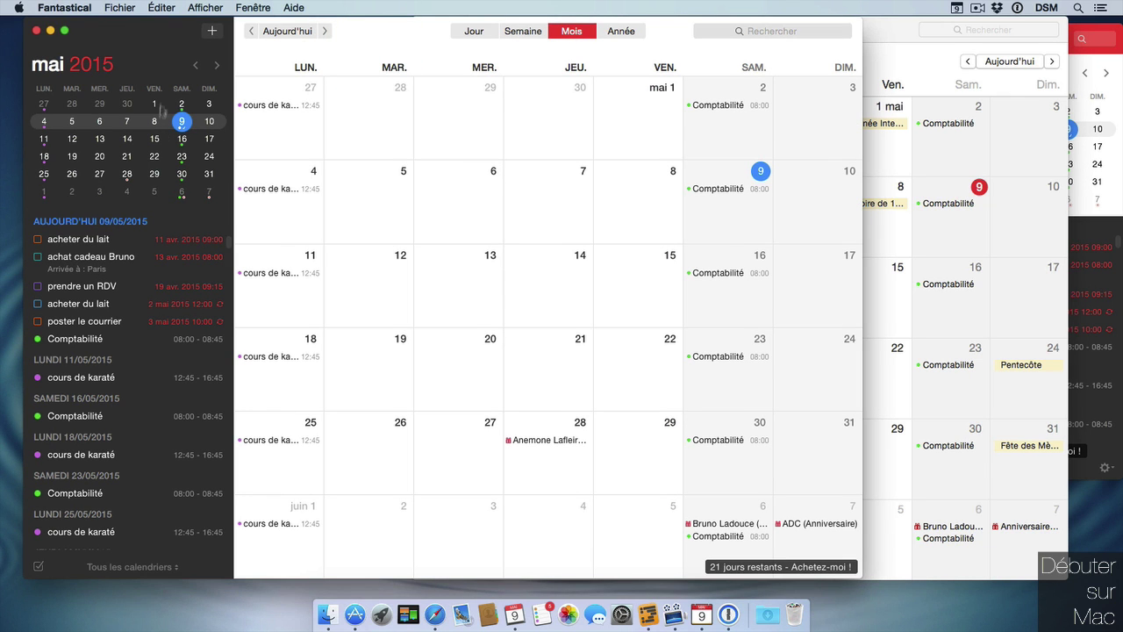
click(889, 38)
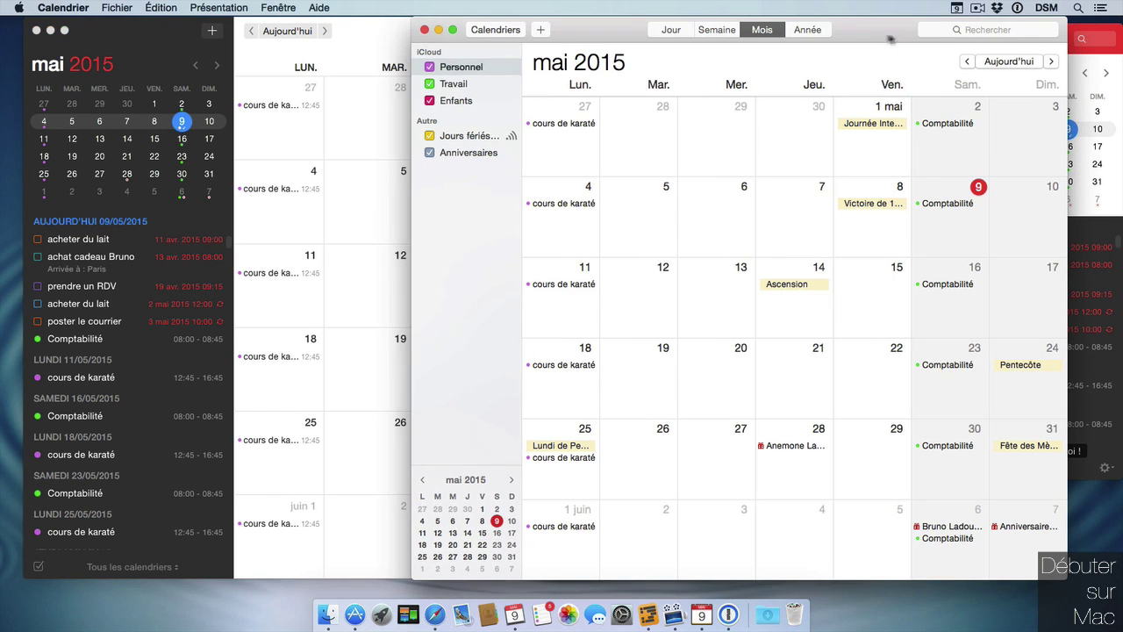
drag(476, 466, 469, 431)
click(461, 465)
click(153, 31)
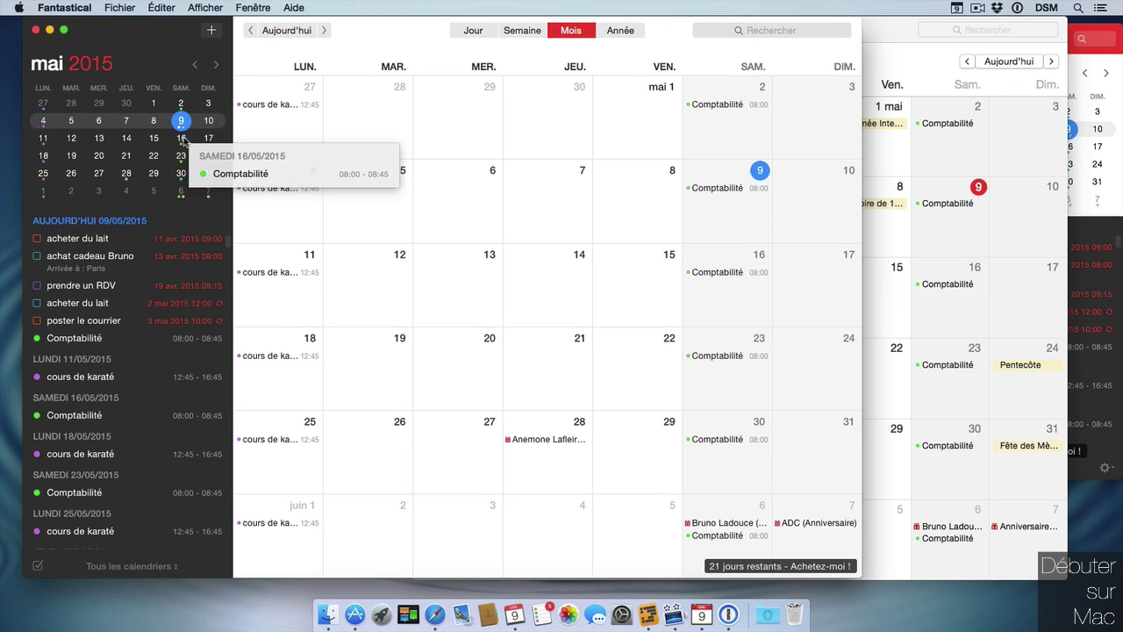
Step: Preview the events of individual days in the sidebar's mini calendar and browse the event list into July 2015 and back to late May
mouse_move(181, 174)
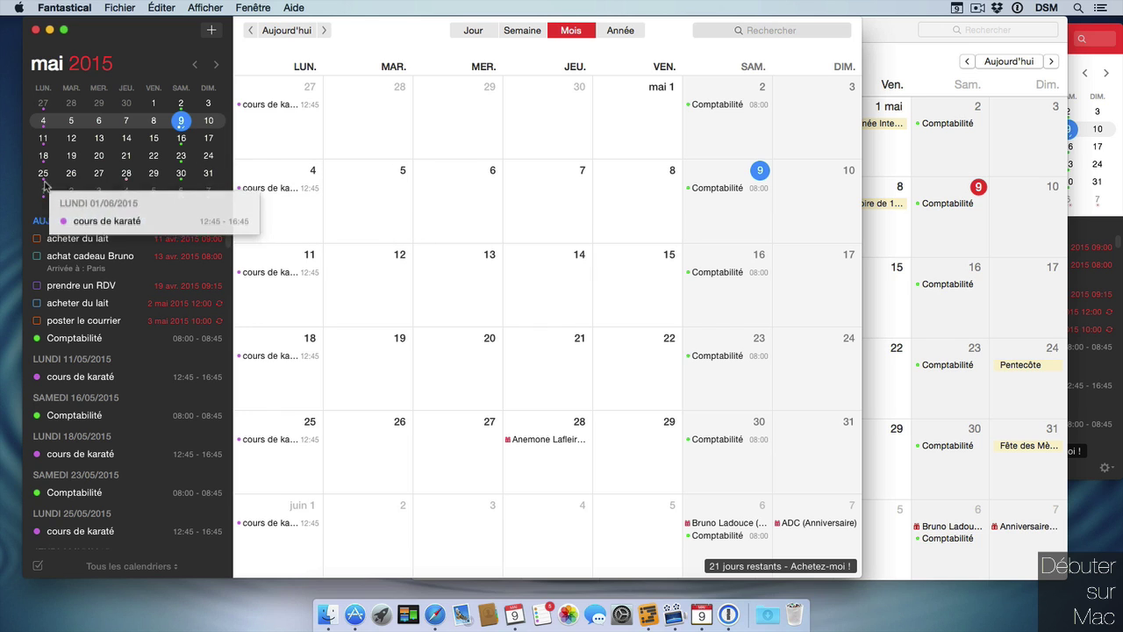
mouse_move(43, 142)
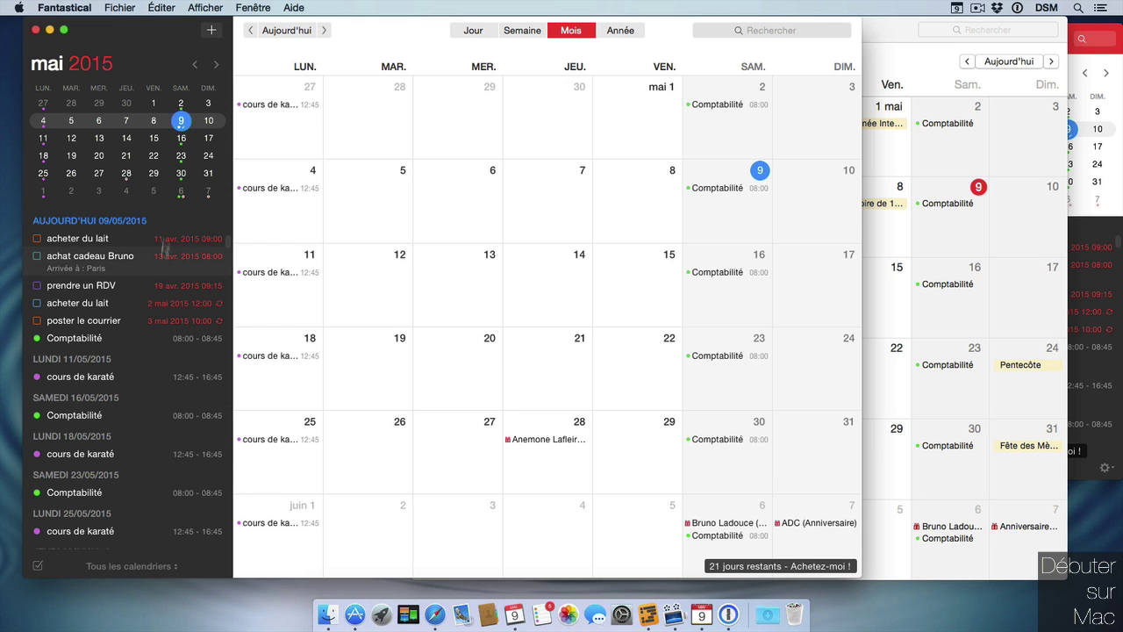
scroll(158, 140, down, 5)
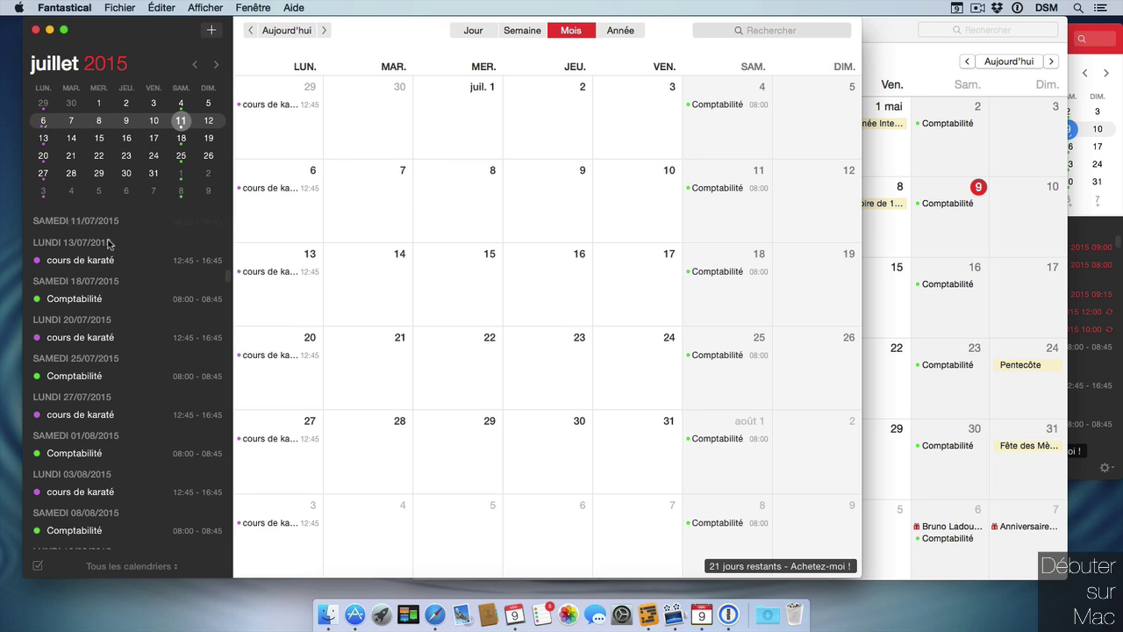
scroll(159, 365, up, 10)
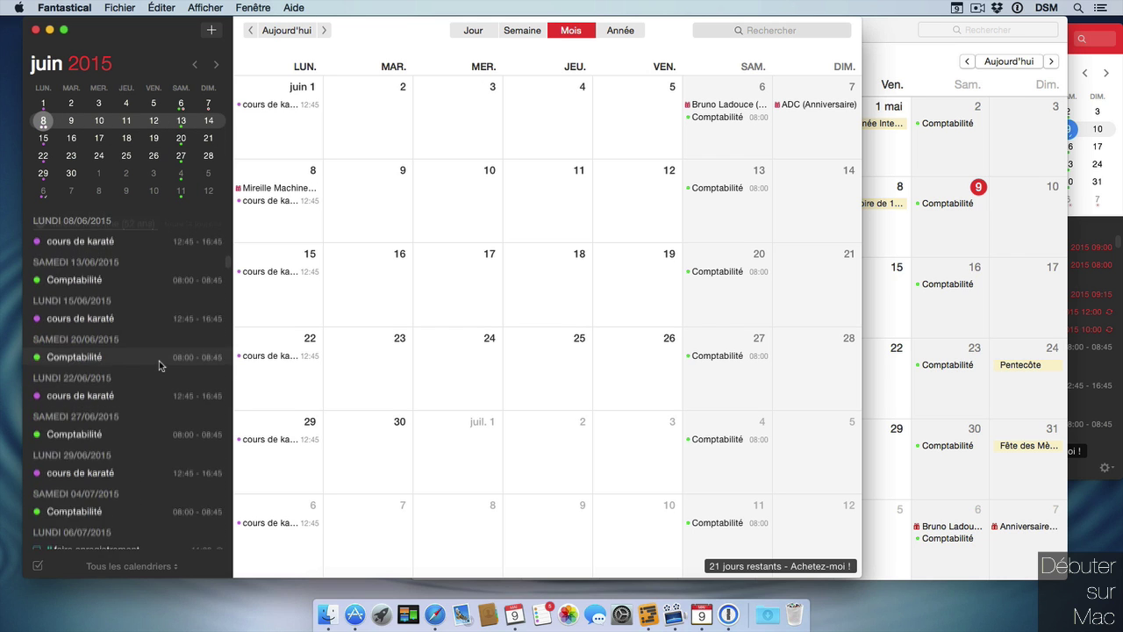
scroll(159, 365, up, 6)
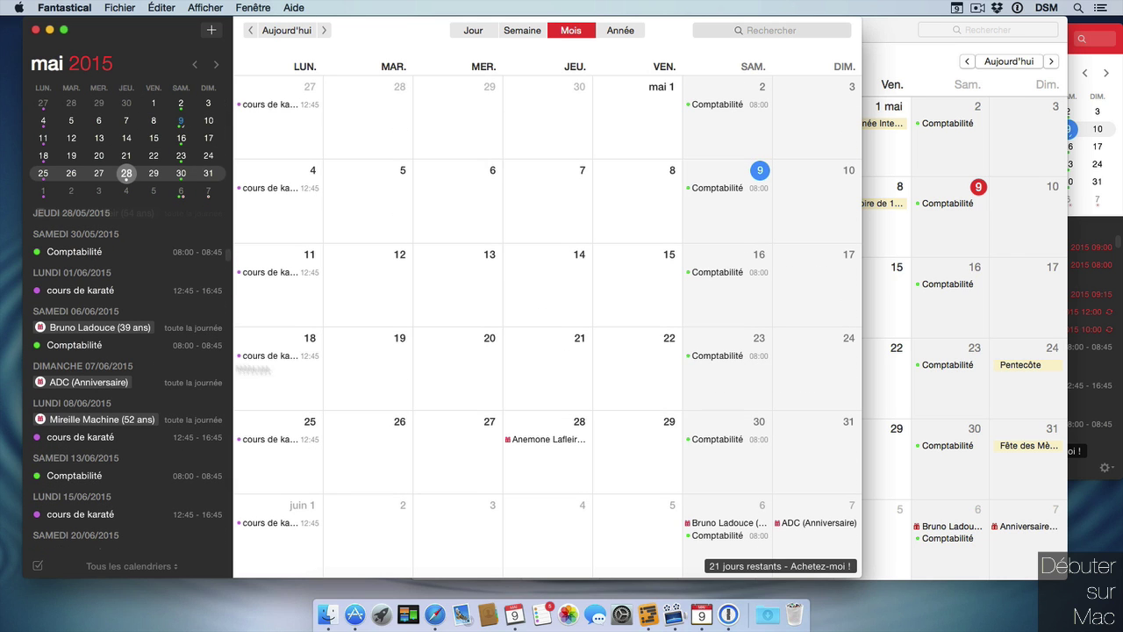
Step: Show the full calendar in day view, week view and month view in turn
click(483, 34)
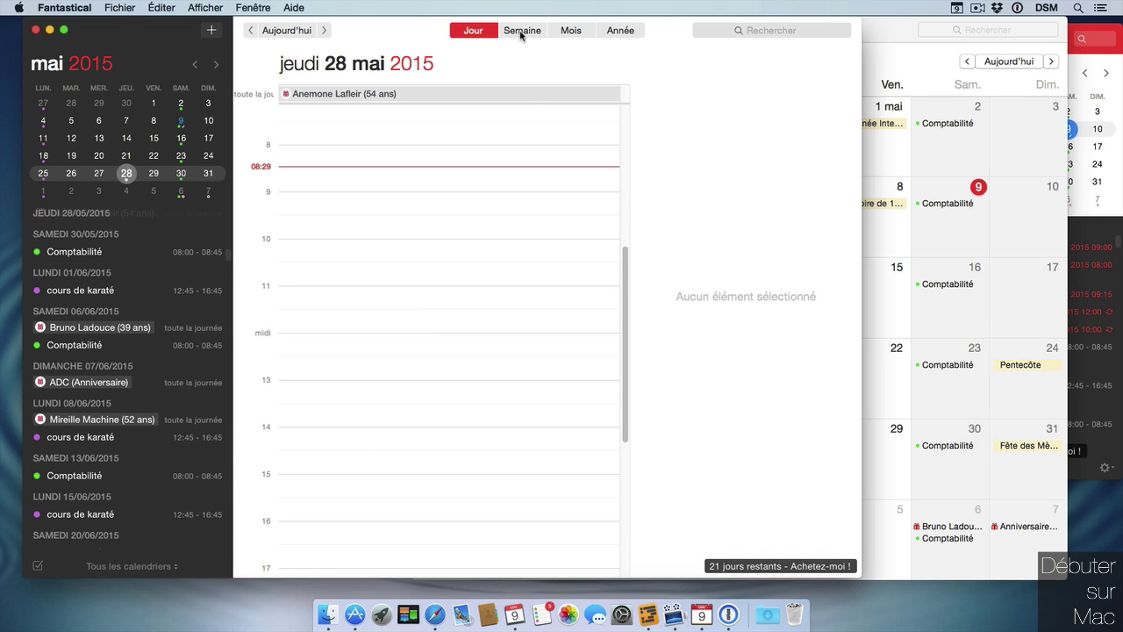
click(521, 31)
click(579, 33)
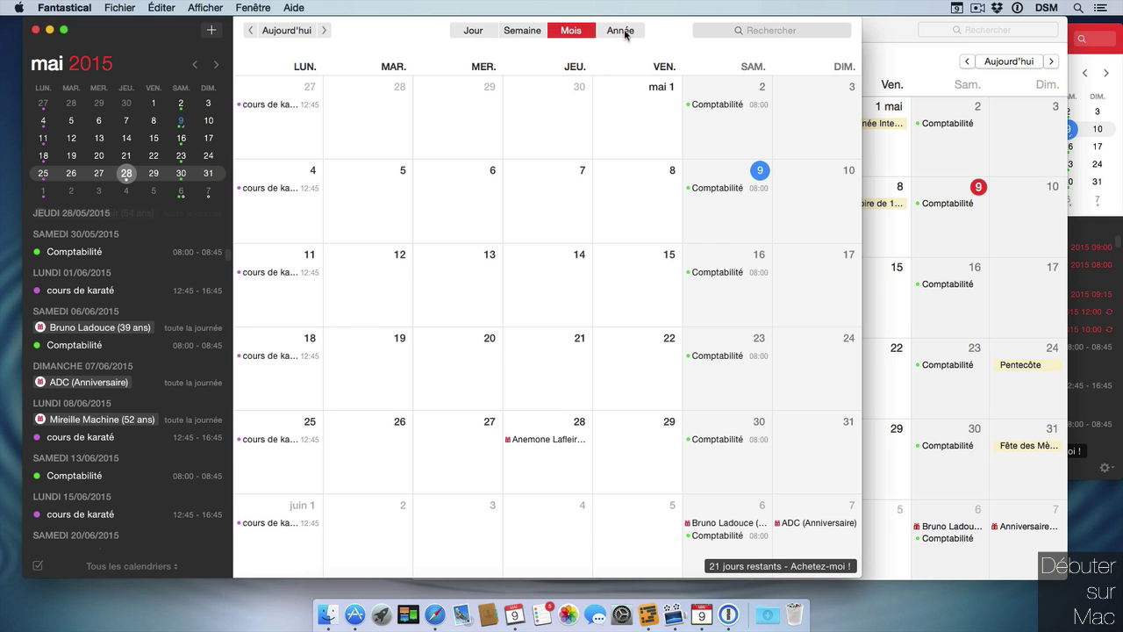
Step: Display the full calendar by year, compare it with Calendrier's year view and preview the events on highlighted days
click(623, 30)
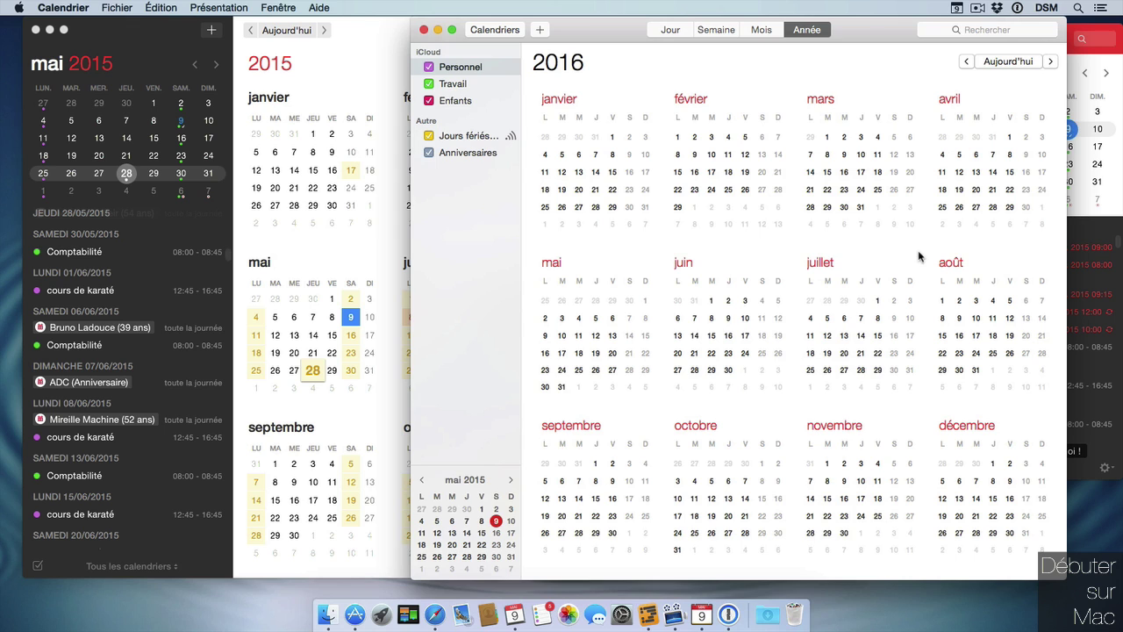
click(364, 35)
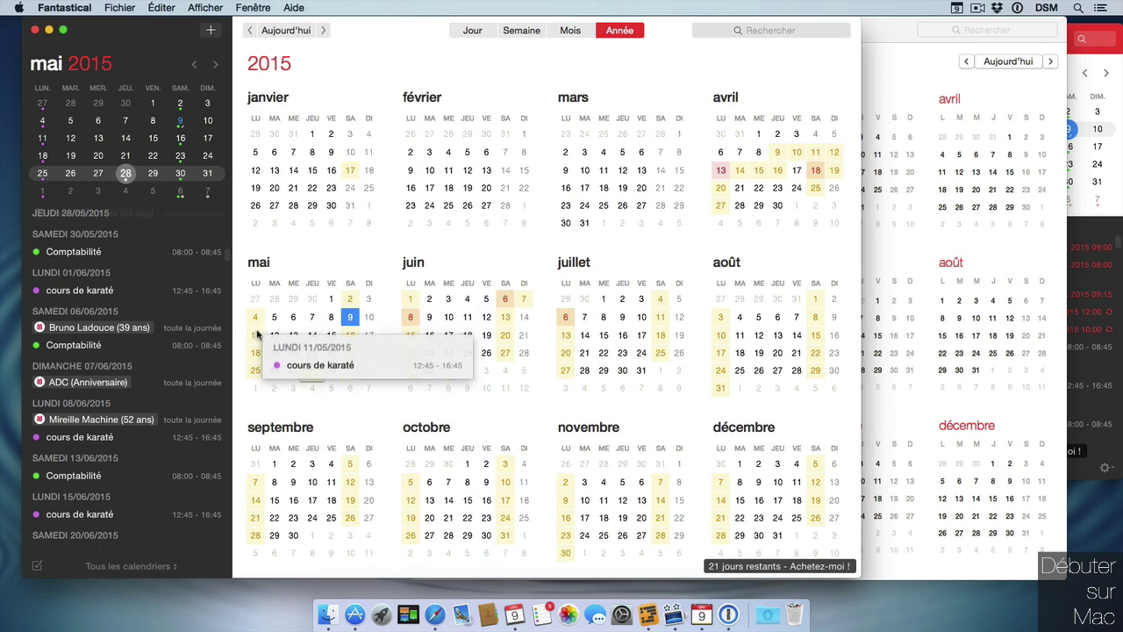
mouse_move(256, 354)
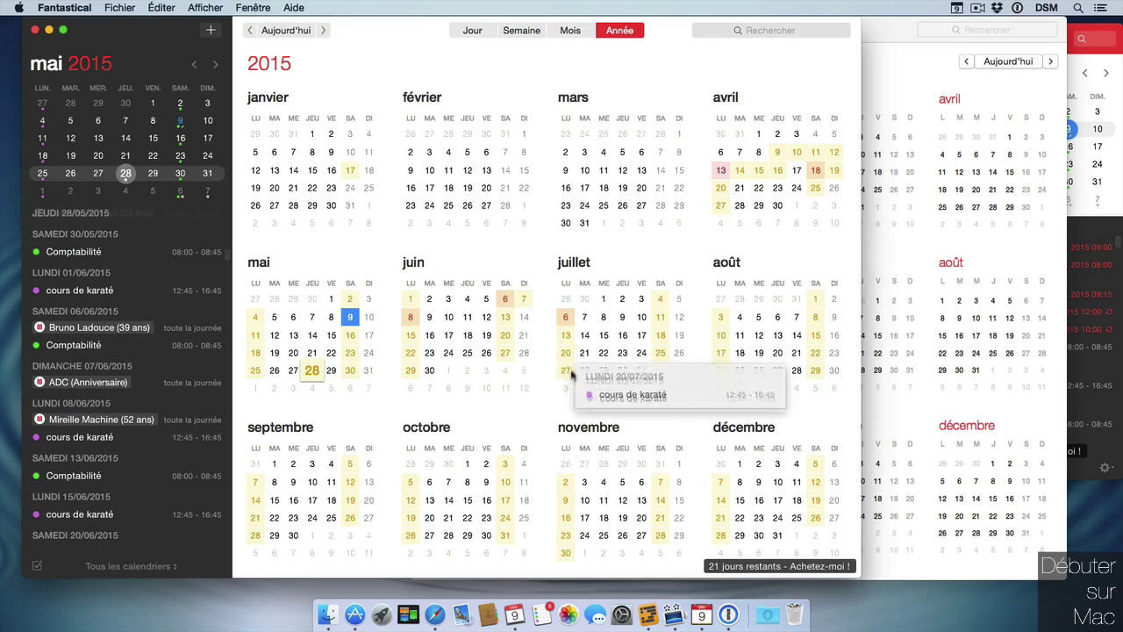
Step: Move the Calendrier window further away from Fantastical's, bring the Fantastical window back to the front and adjust its position
click(1035, 250)
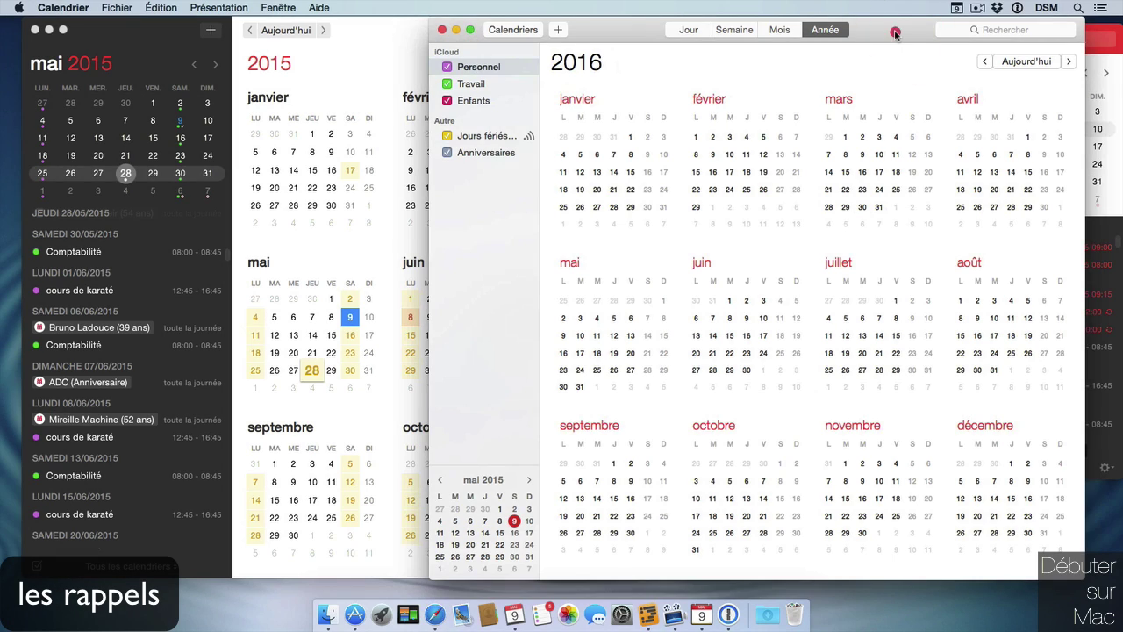
drag(895, 33, 918, 33)
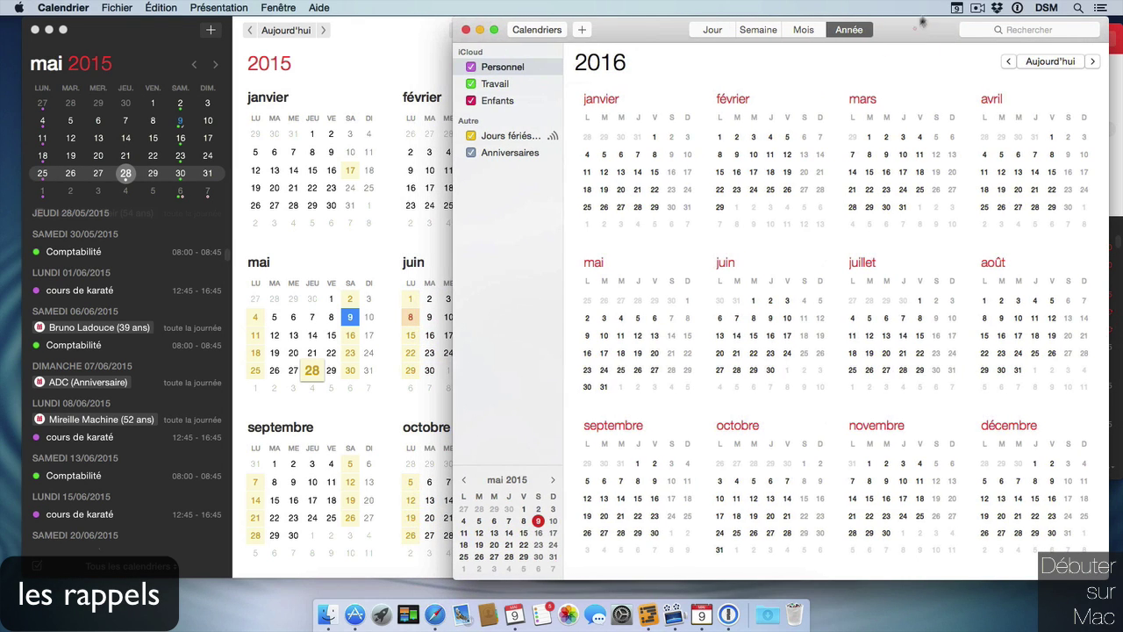
click(383, 41)
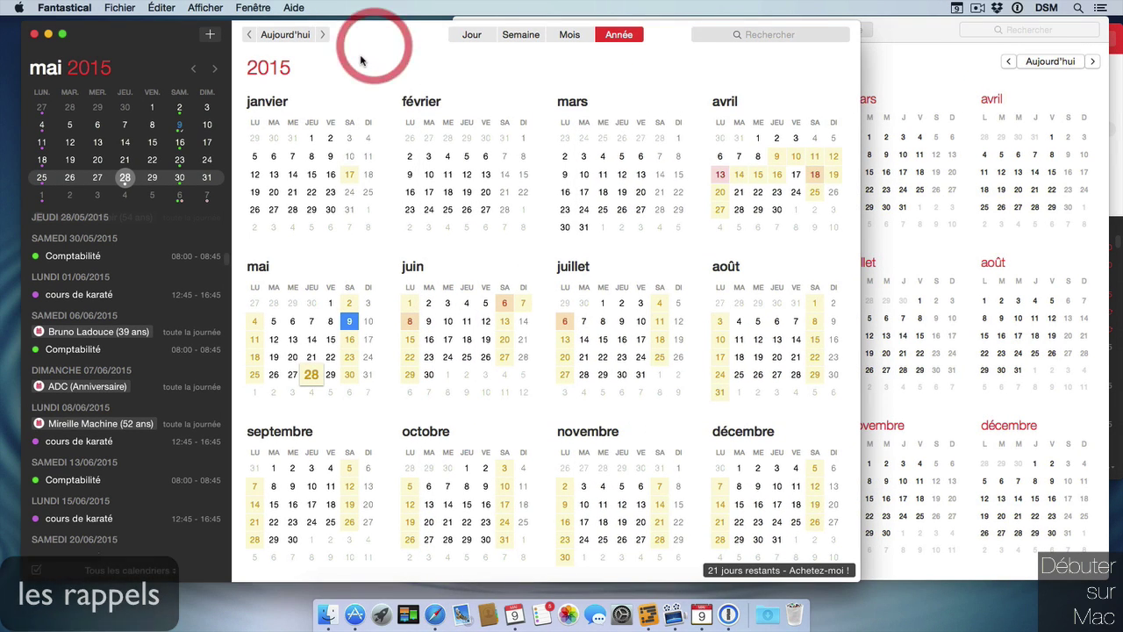
drag(401, 34, 396, 29)
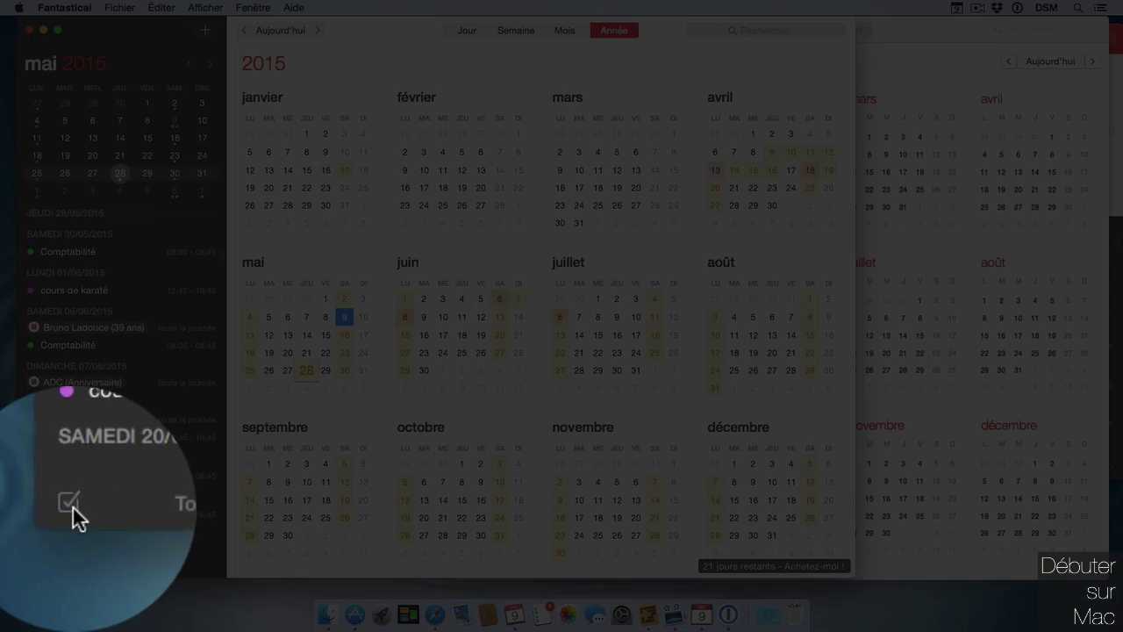
Step: Show the reminders list in the sidebar, reveal and hide the completed reminders, and return to the event list
click(30, 566)
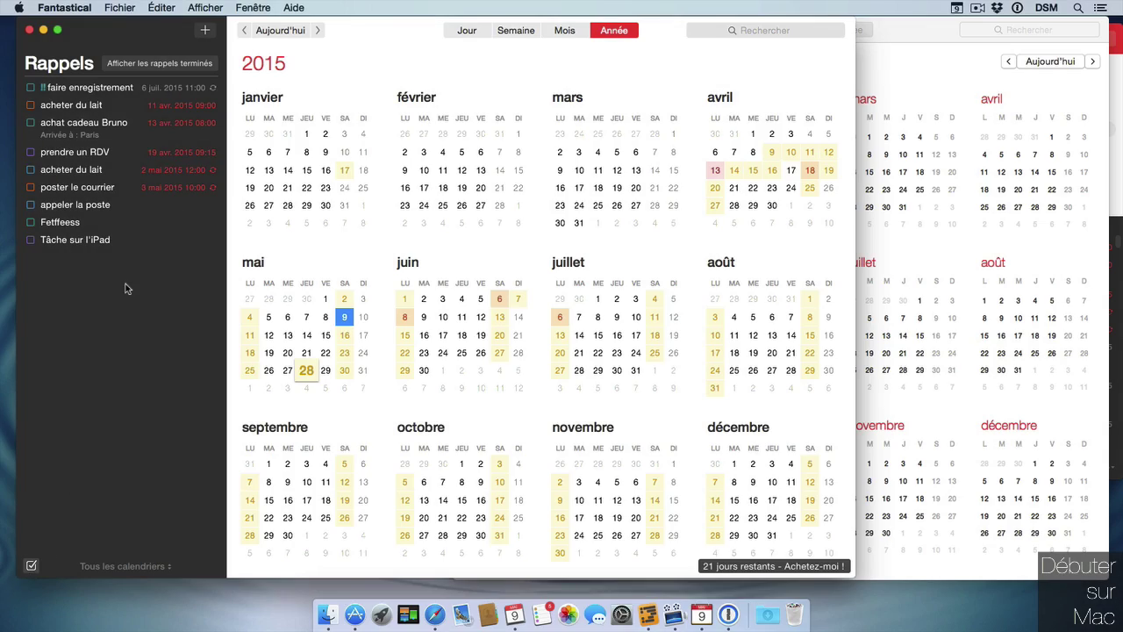
click(193, 63)
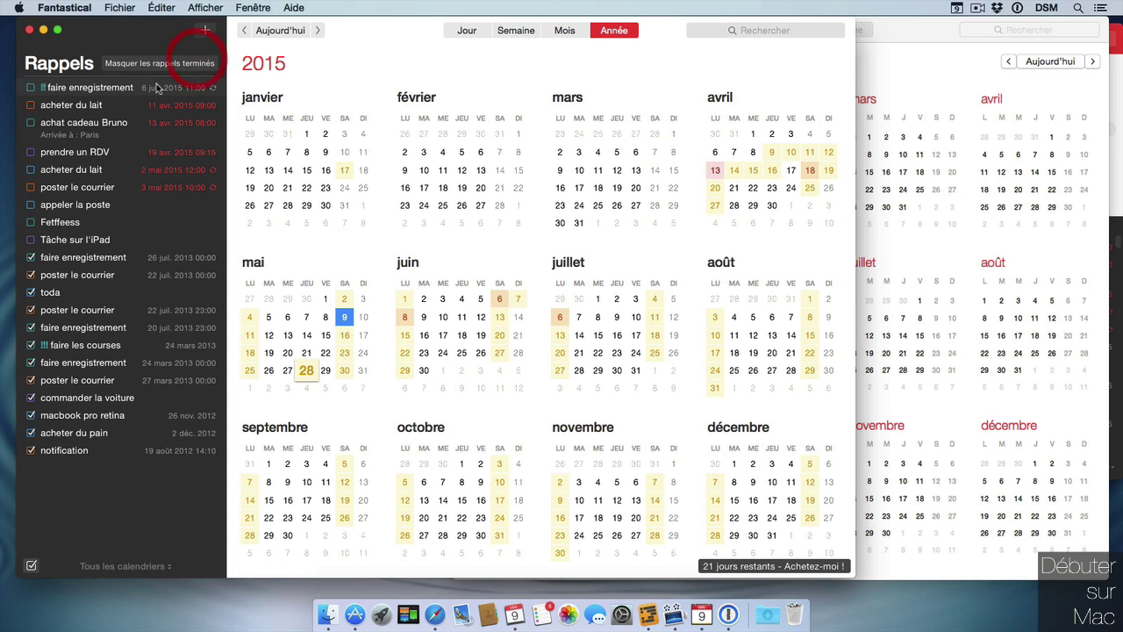
click(191, 63)
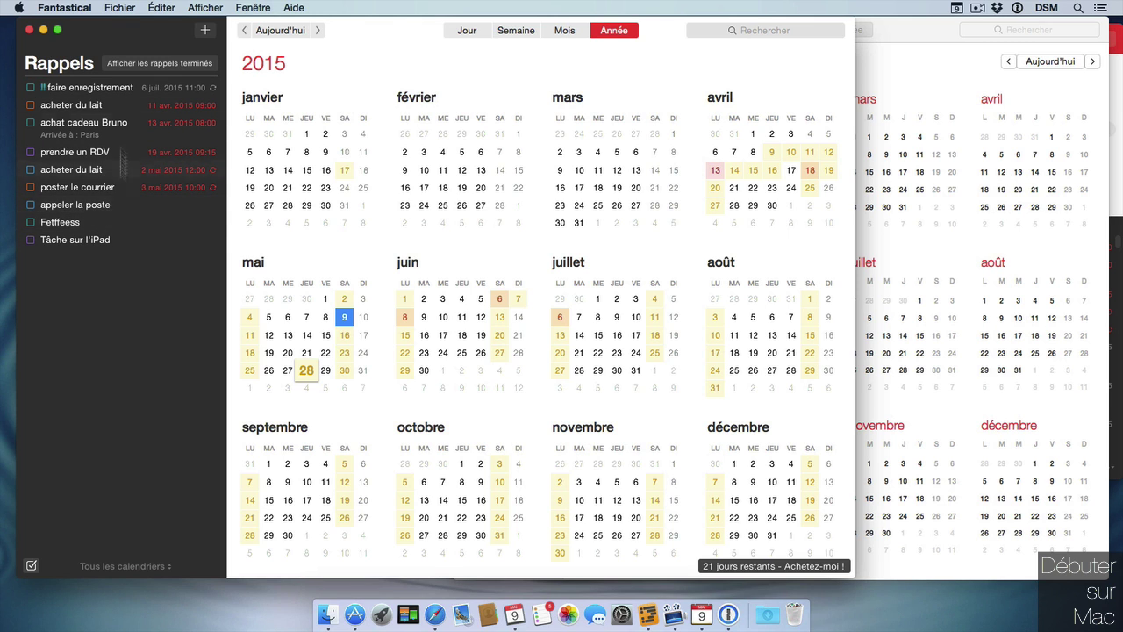
click(33, 566)
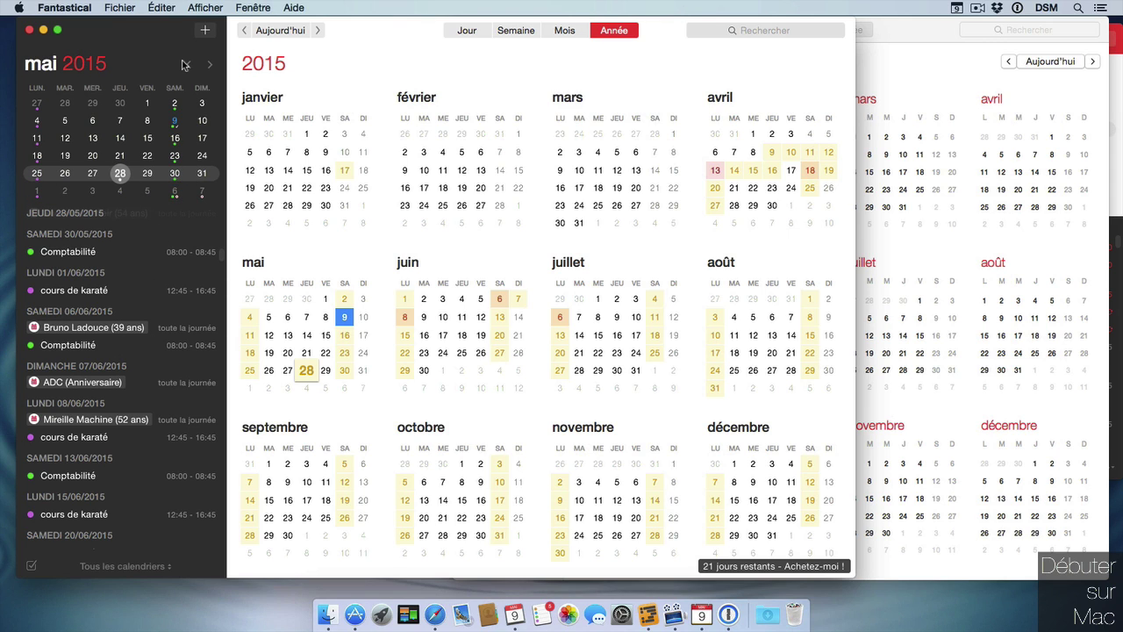
Step: Go back to today and move the "poster le courrier" reminder to 10/05/2015 at 09:00
click(277, 34)
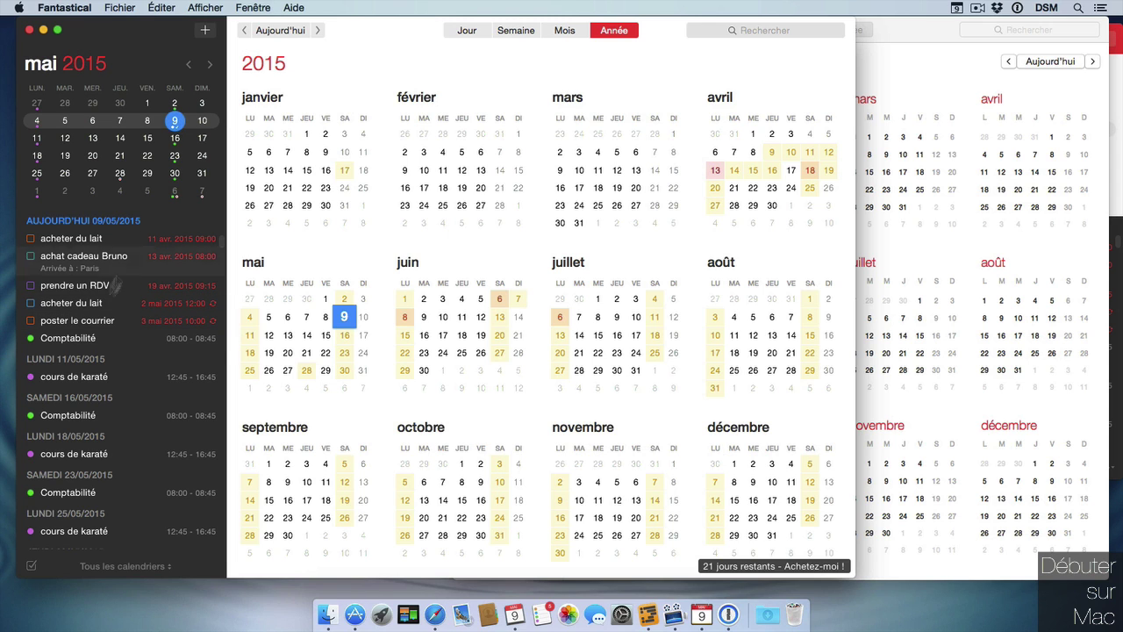
click(82, 321)
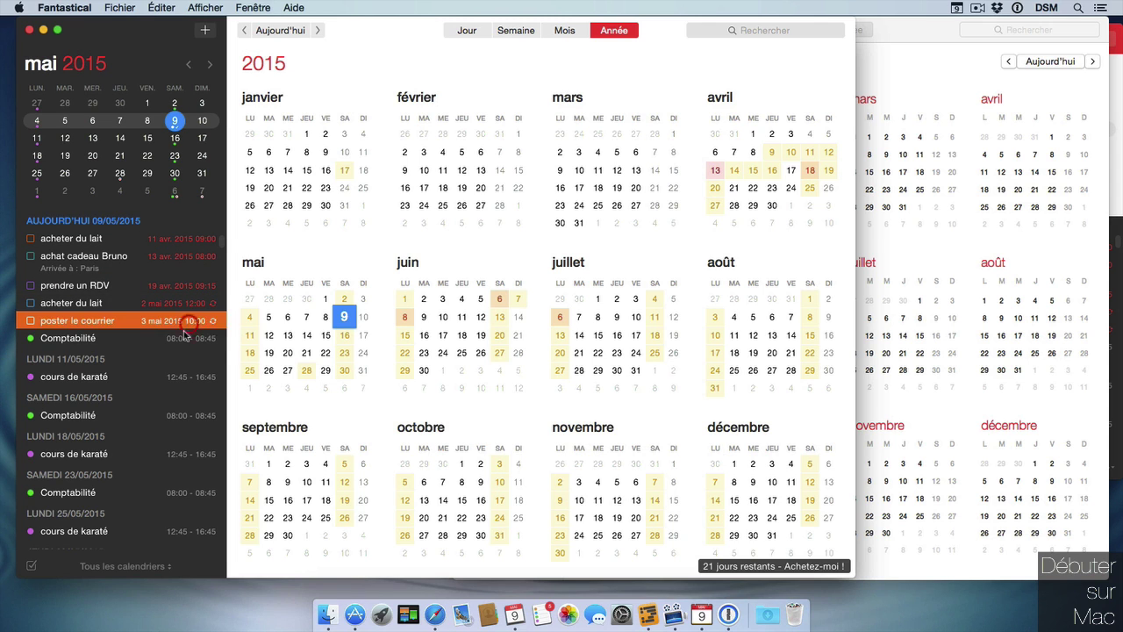
key(Return)
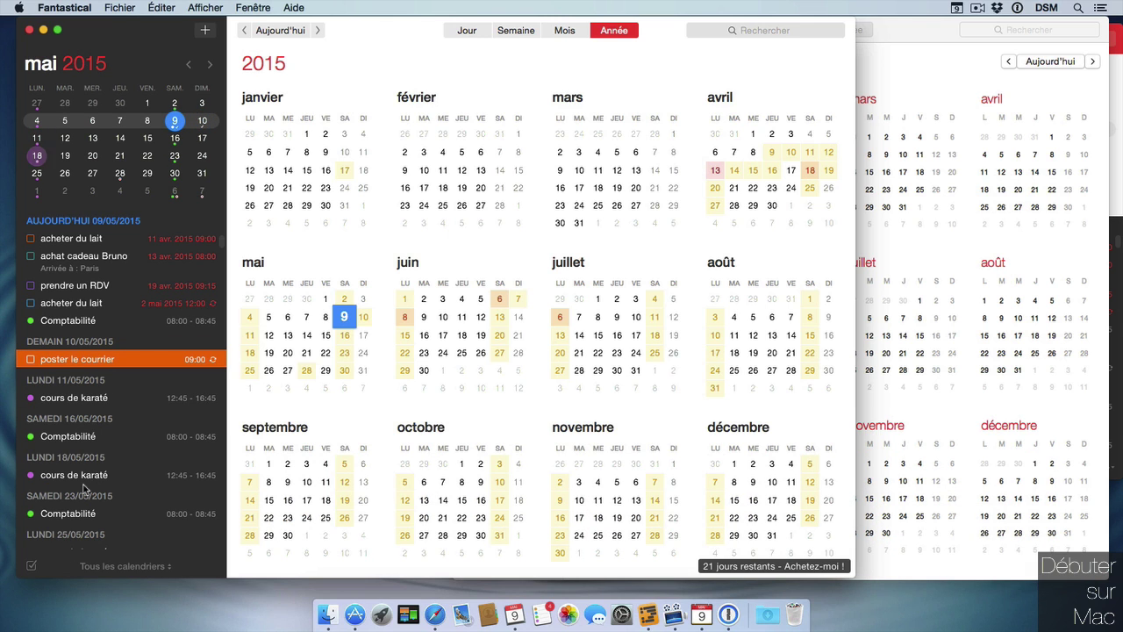
Step: Shift the full calendar window, bring the detached mini-window forward to show its reminders list, and reattach it to the menu bar
drag(668, 33, 654, 32)
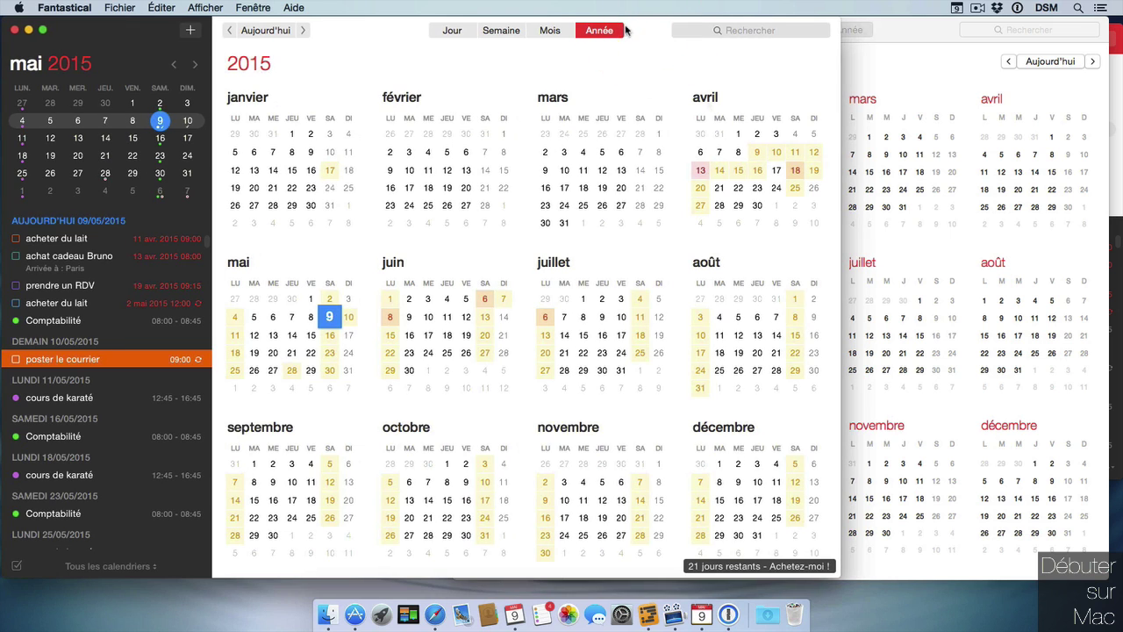
click(957, 9)
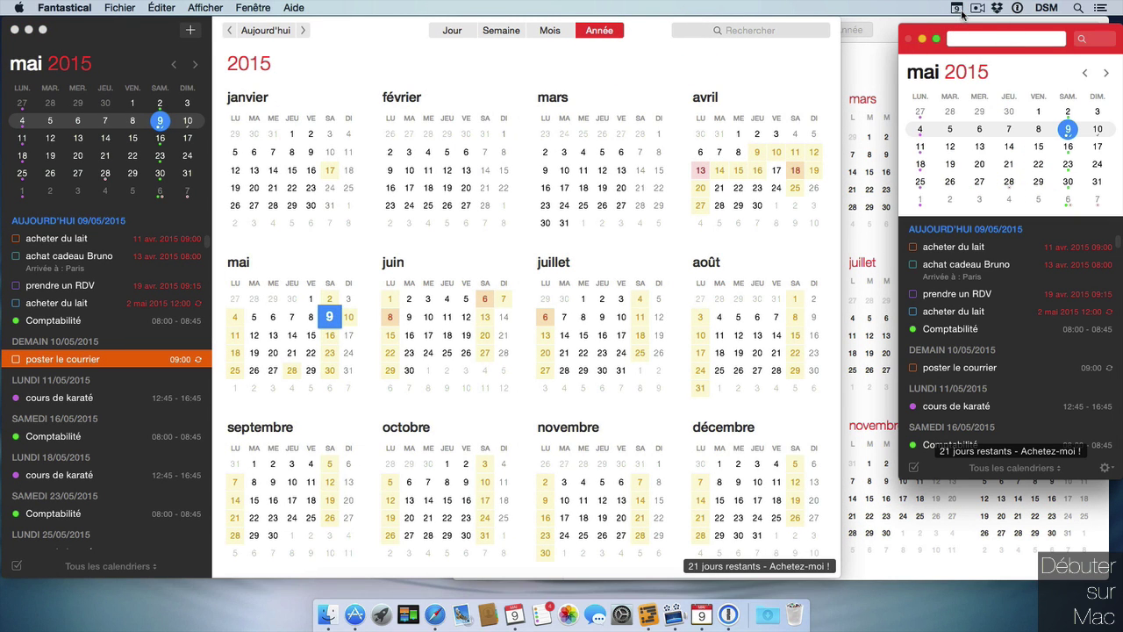
click(914, 470)
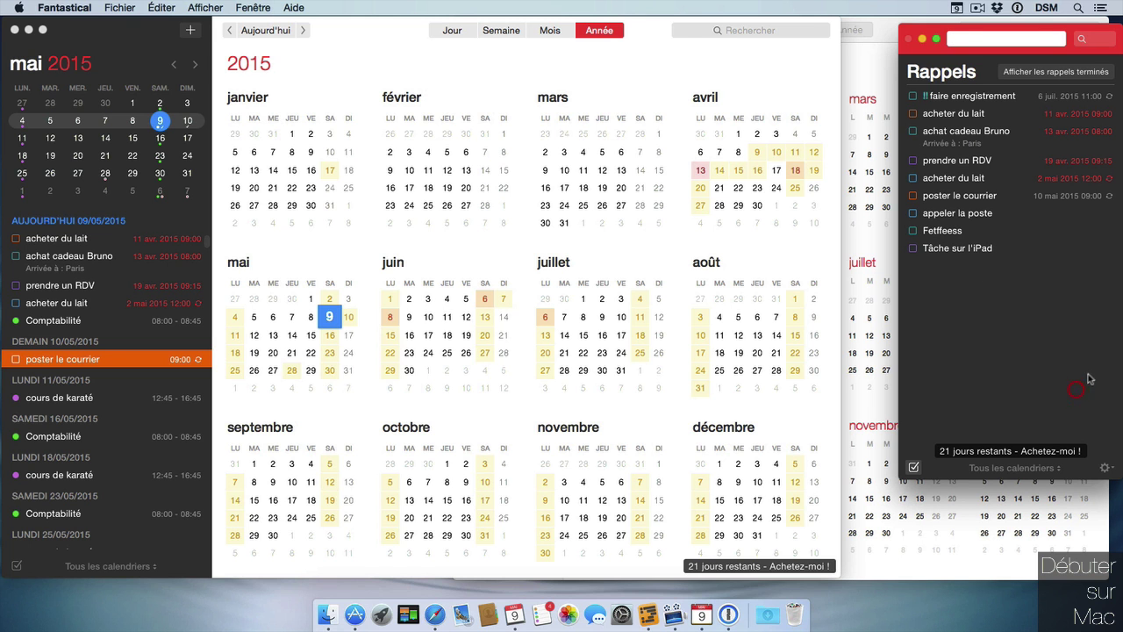
drag(1068, 34, 959, 9)
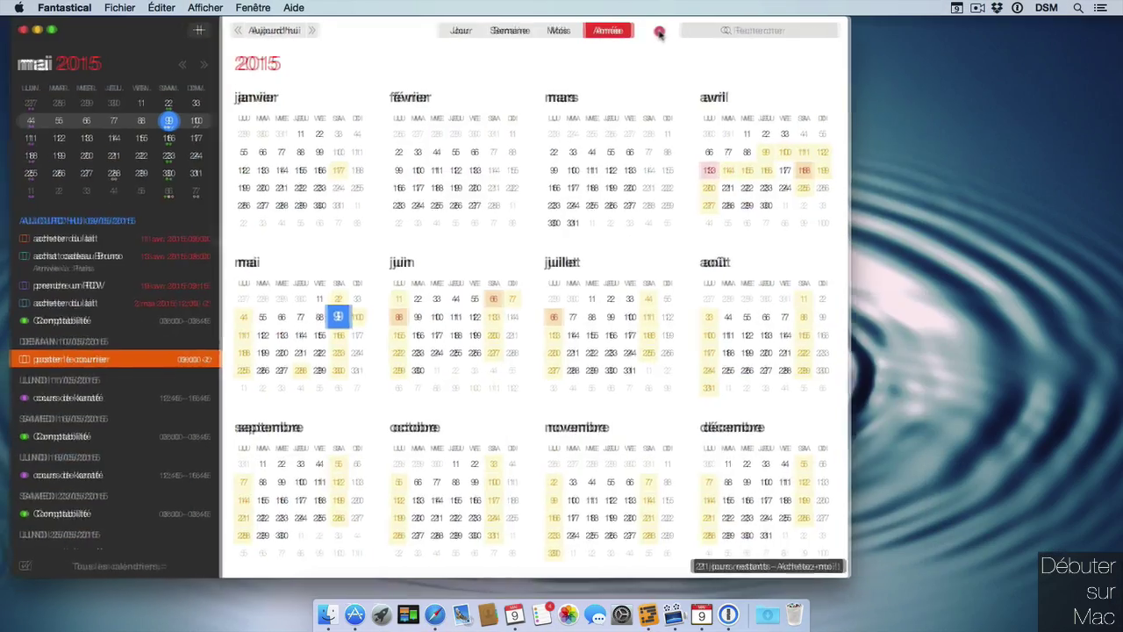
Step: Move the full calendar window to the middle of the desktop, view it in full screen and leave full screen
drag(663, 27, 752, 27)
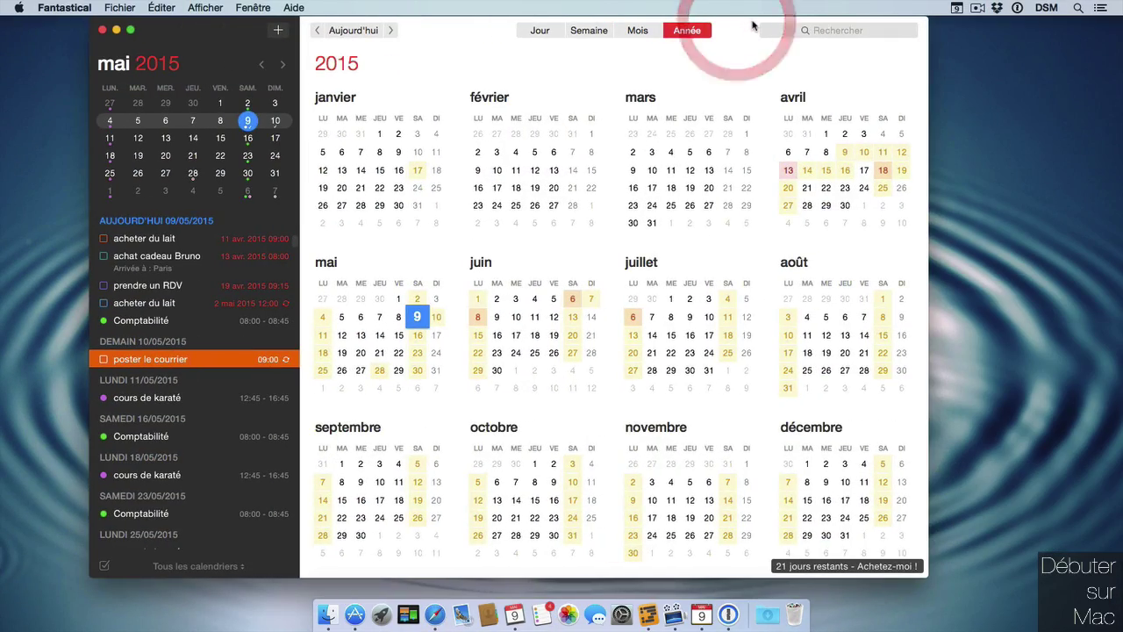
click(130, 30)
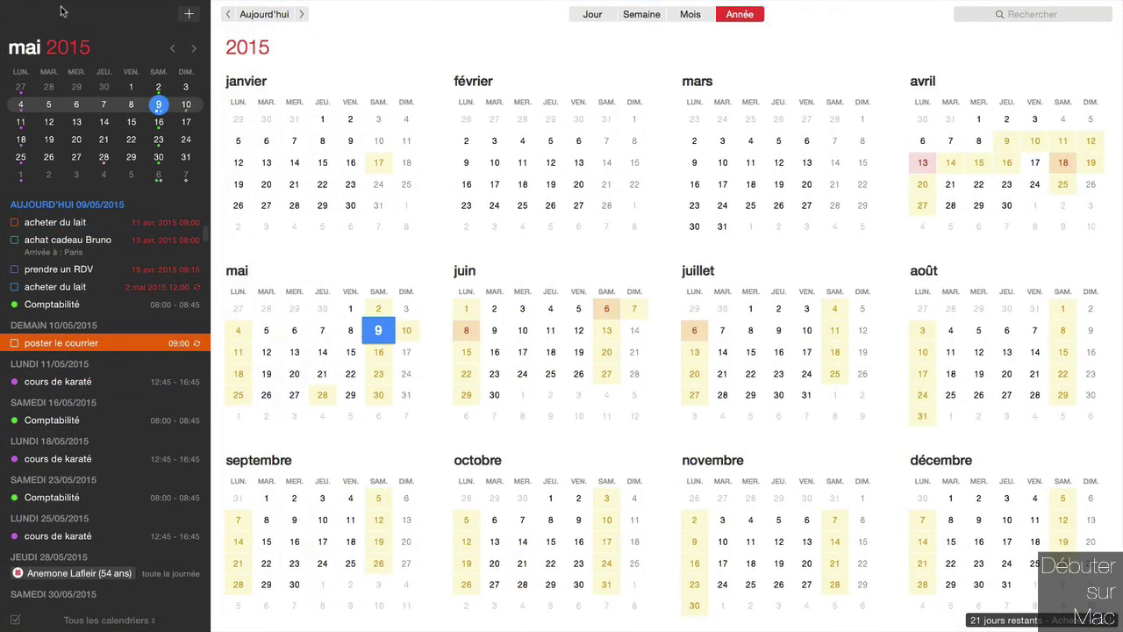
mouse_move(63, 5)
click(38, 24)
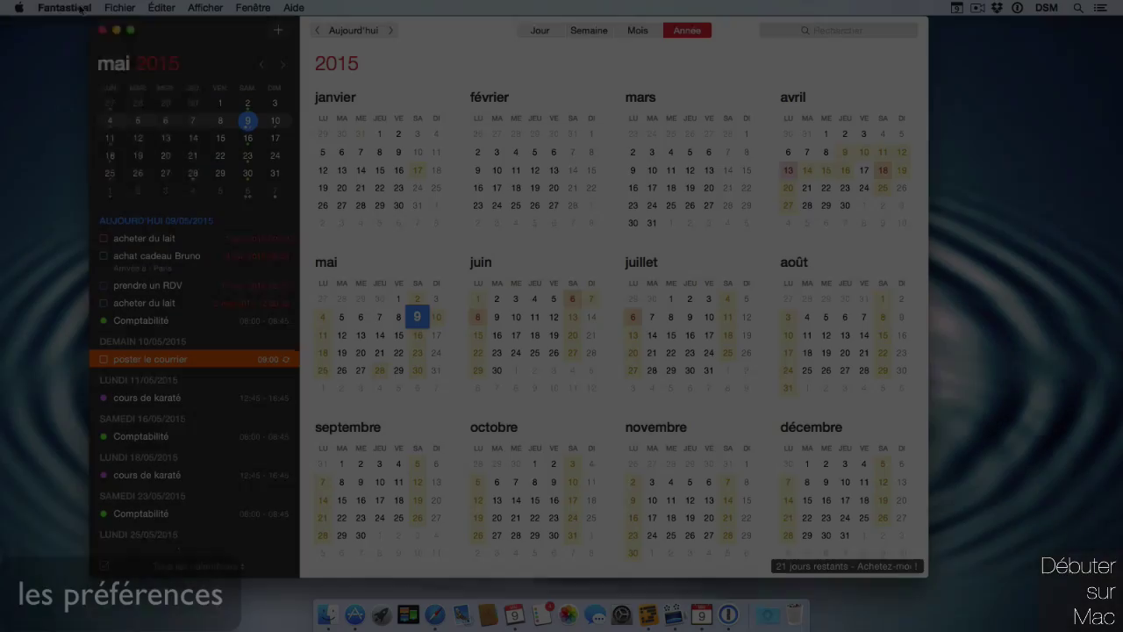
Step: Open Fantastical's preferences on the general settings
click(65, 8)
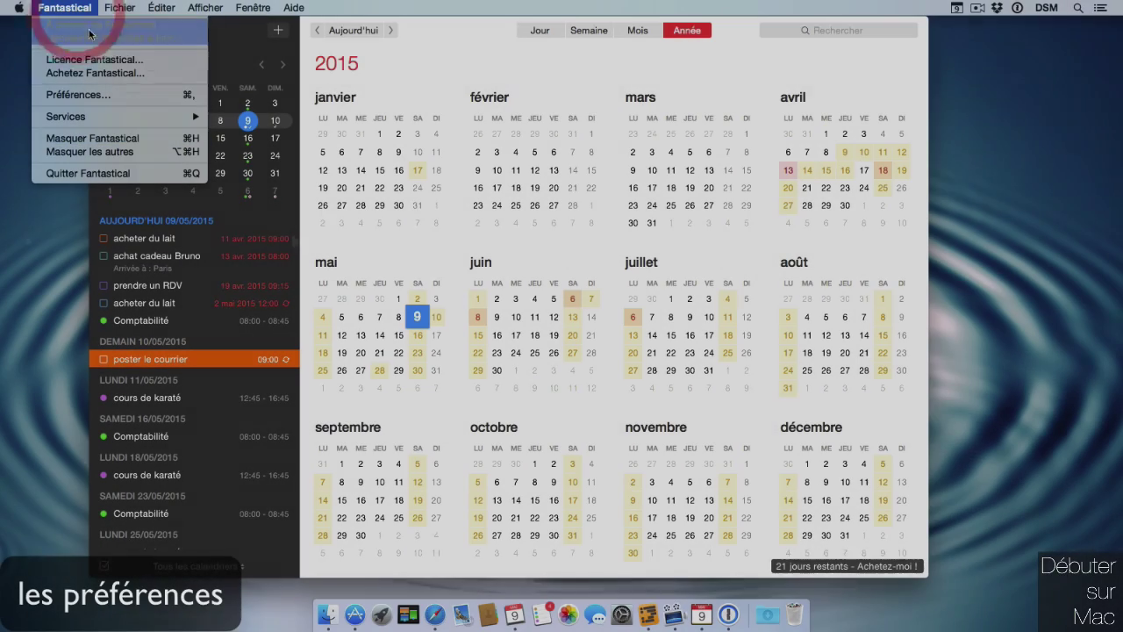
click(87, 94)
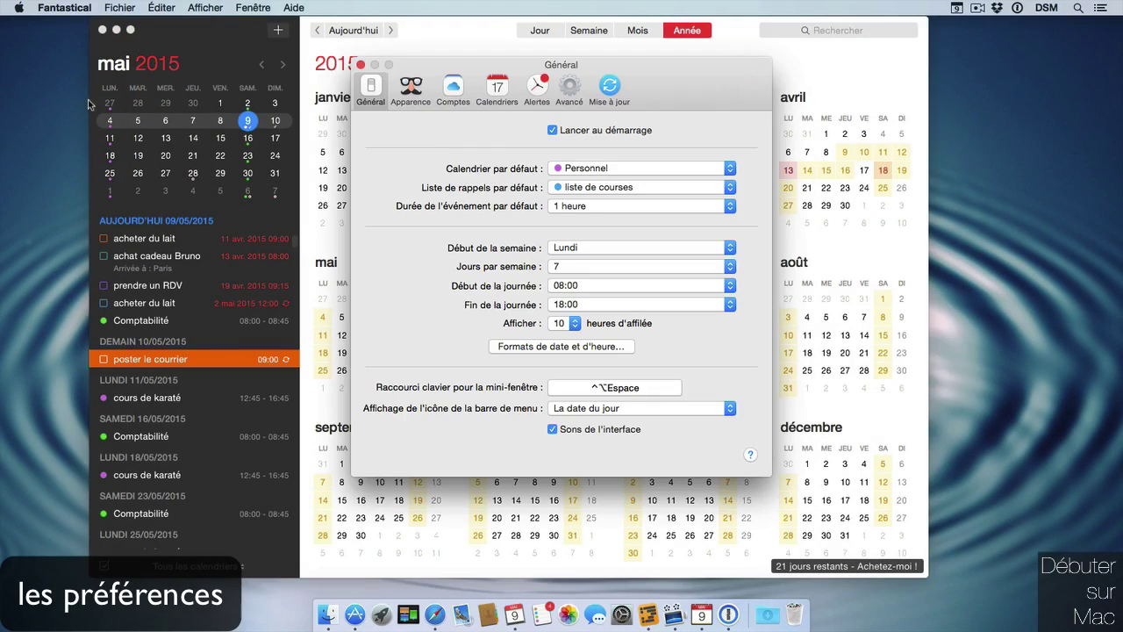
Step: Move the preferences window clear of the calendar and review the choices for default calendar and default reminder list
drag(691, 79, 1002, 38)
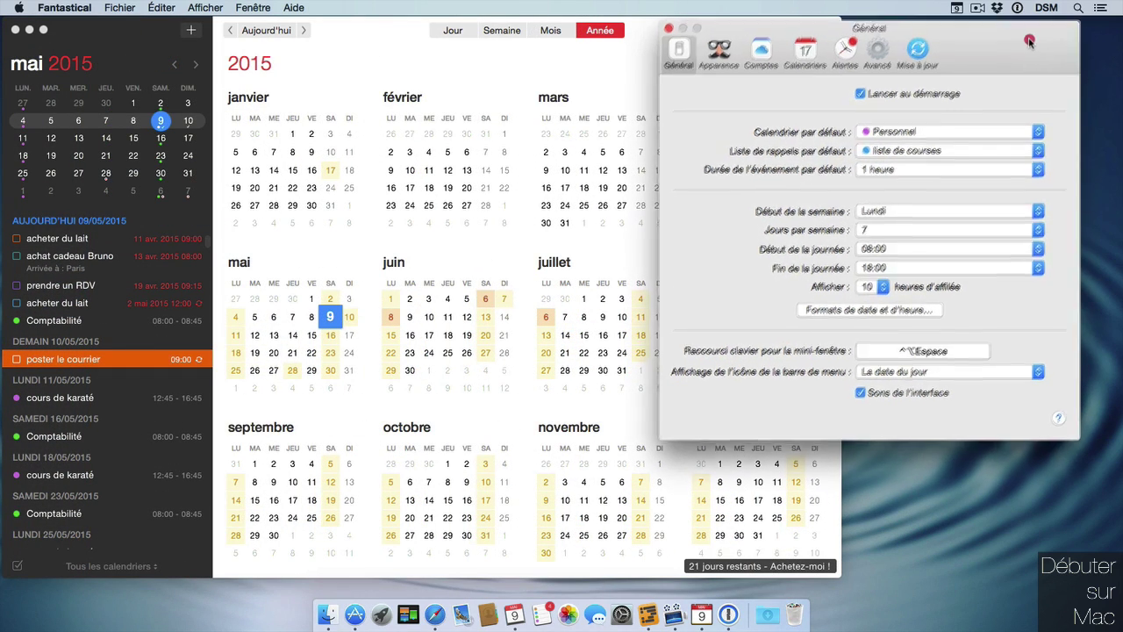
drag(1048, 44, 1055, 29)
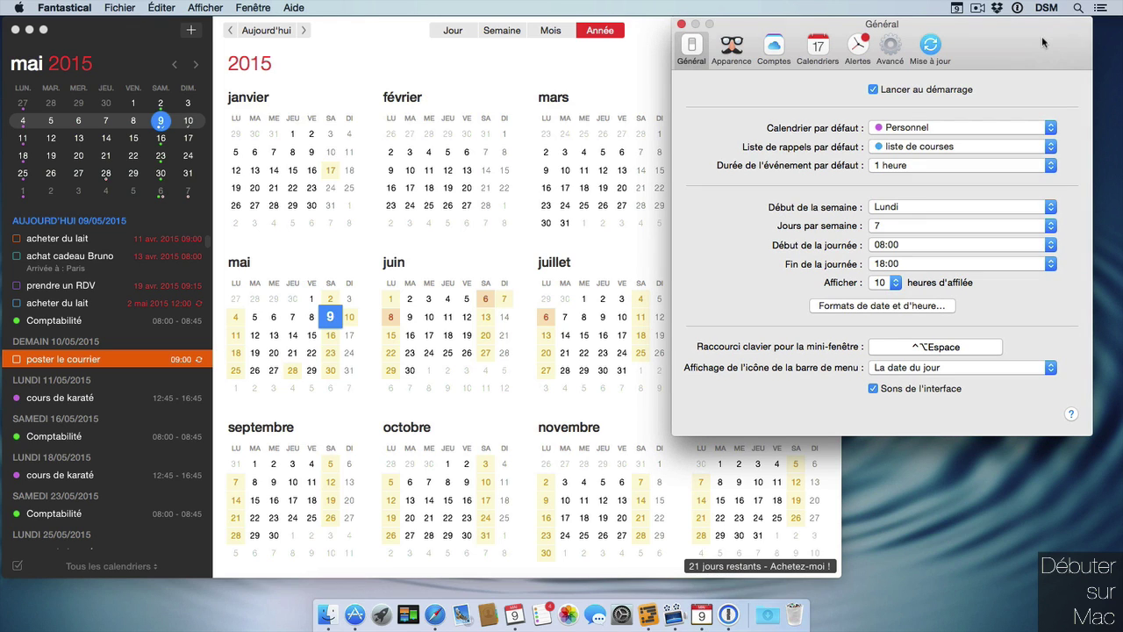
click(952, 128)
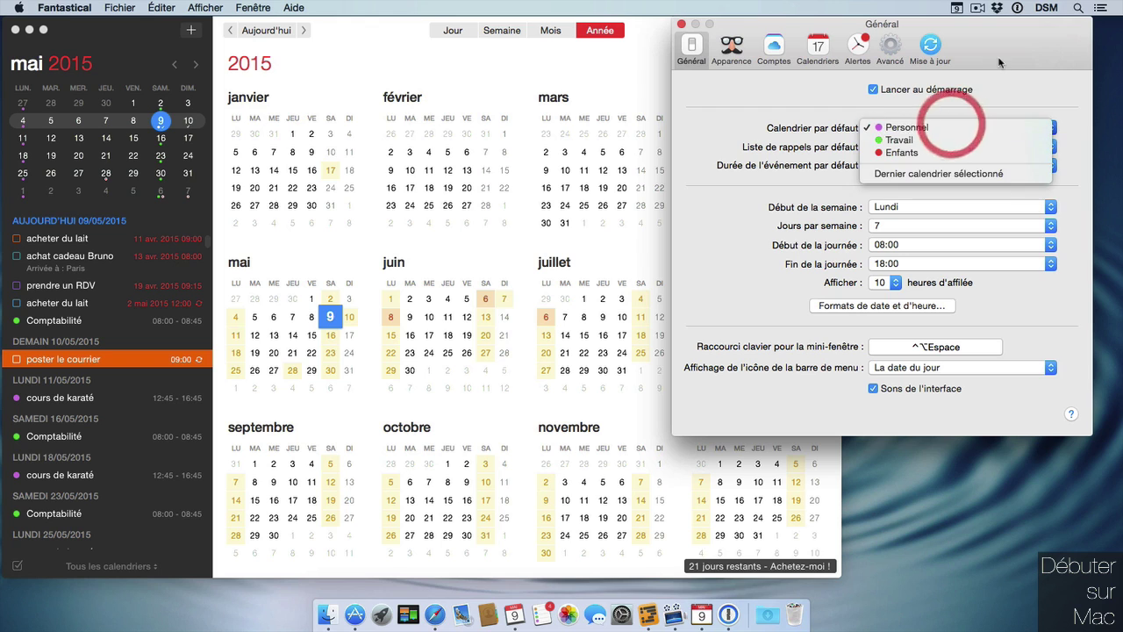
click(1040, 93)
click(1035, 147)
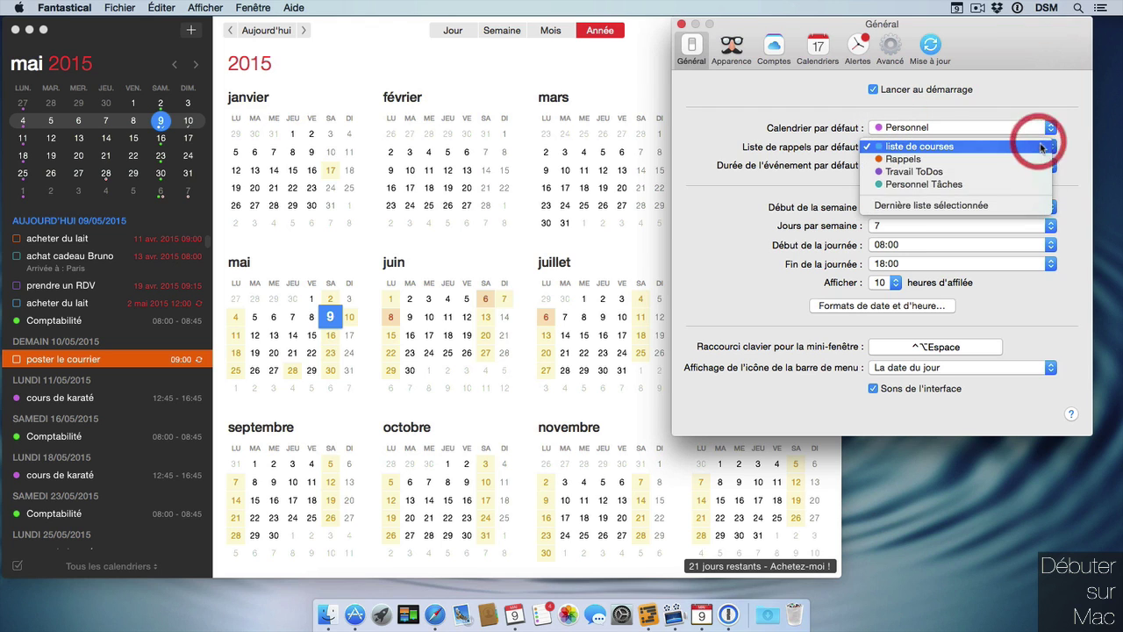
click(1078, 145)
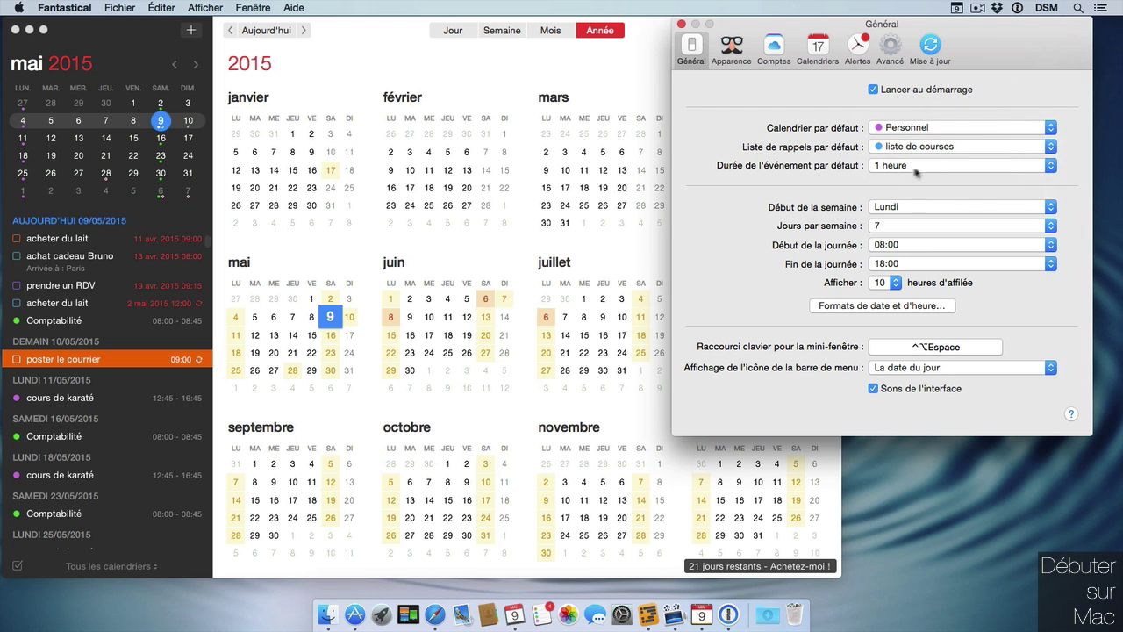
Step: Set the default event duration to 30 minutes and check the available days for the start of the week
click(927, 171)
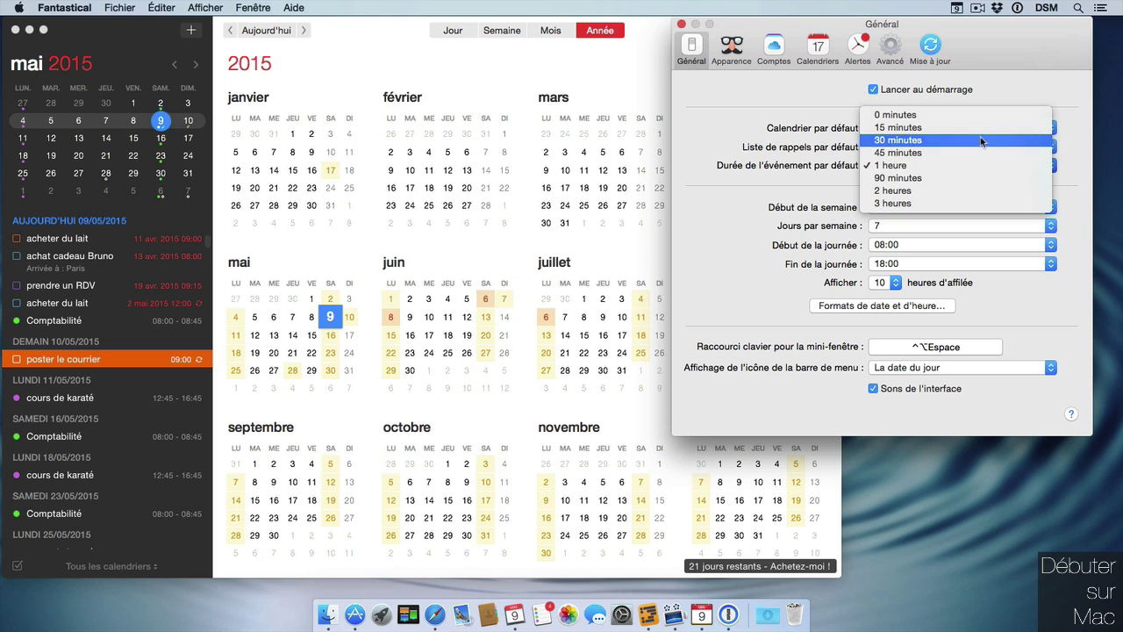
click(980, 141)
click(1049, 209)
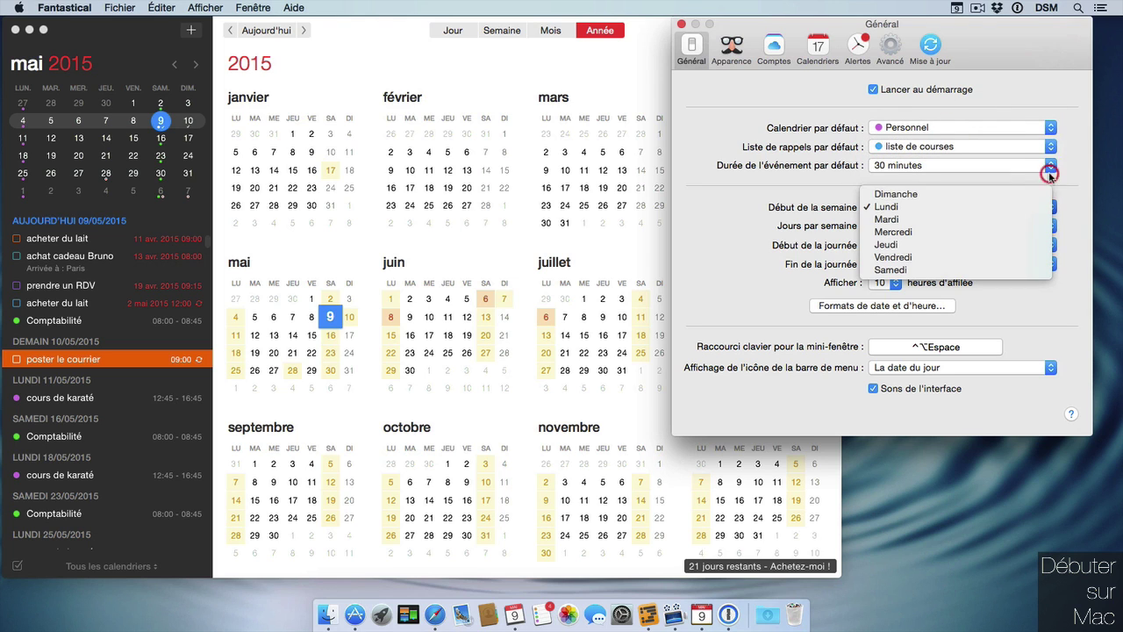
click(1078, 166)
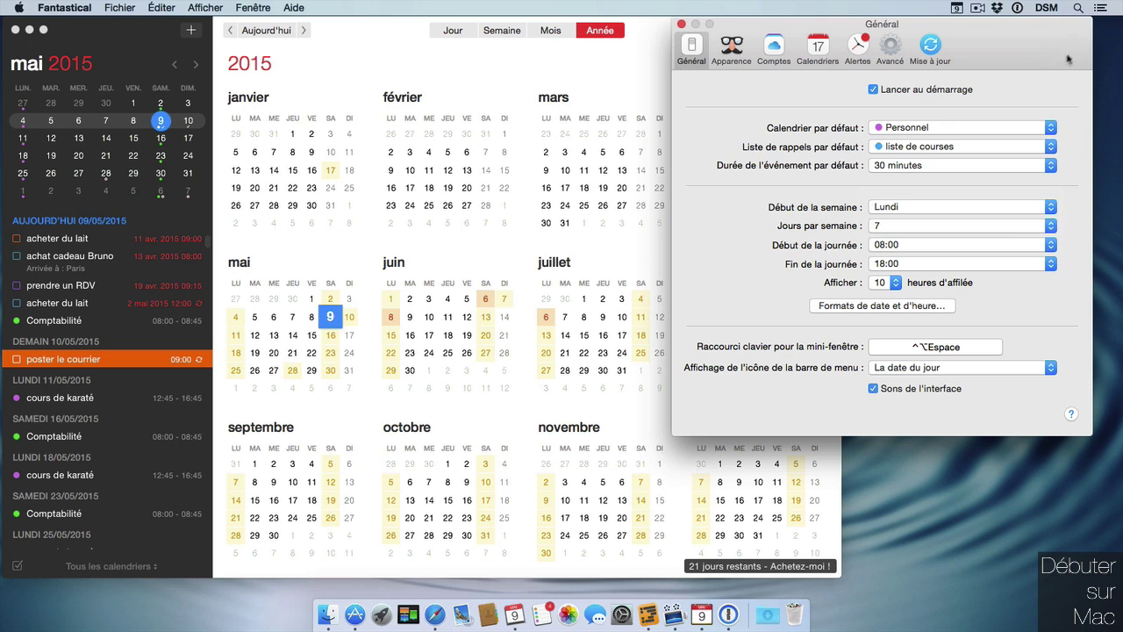
Step: Set the days per week to 14, switch the calendar to week view and widen its window
click(1051, 227)
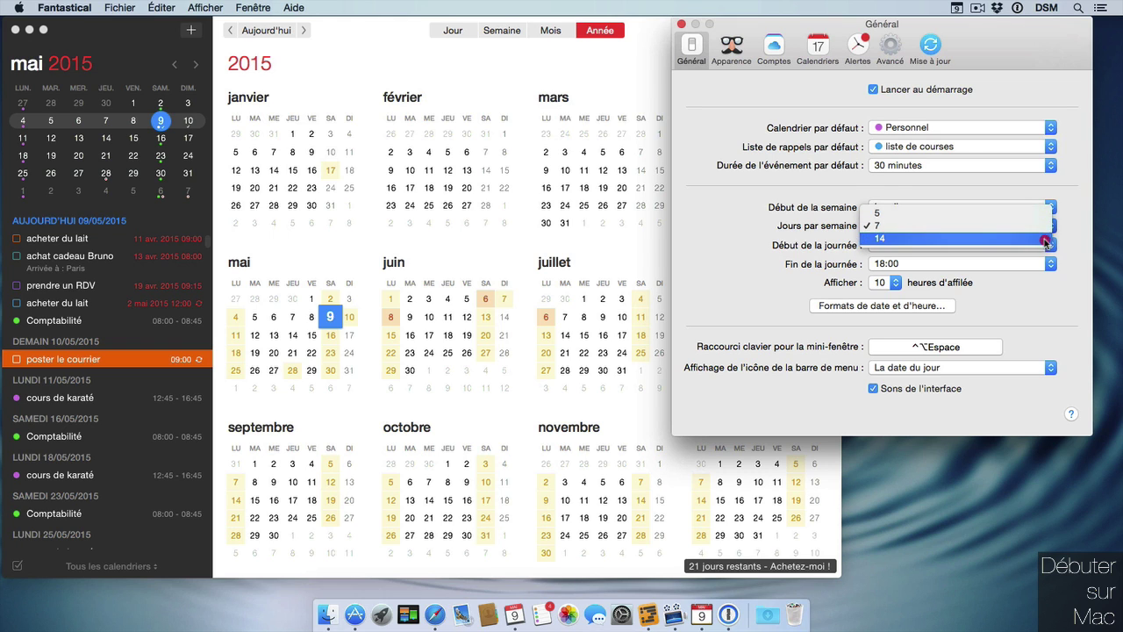
click(1045, 238)
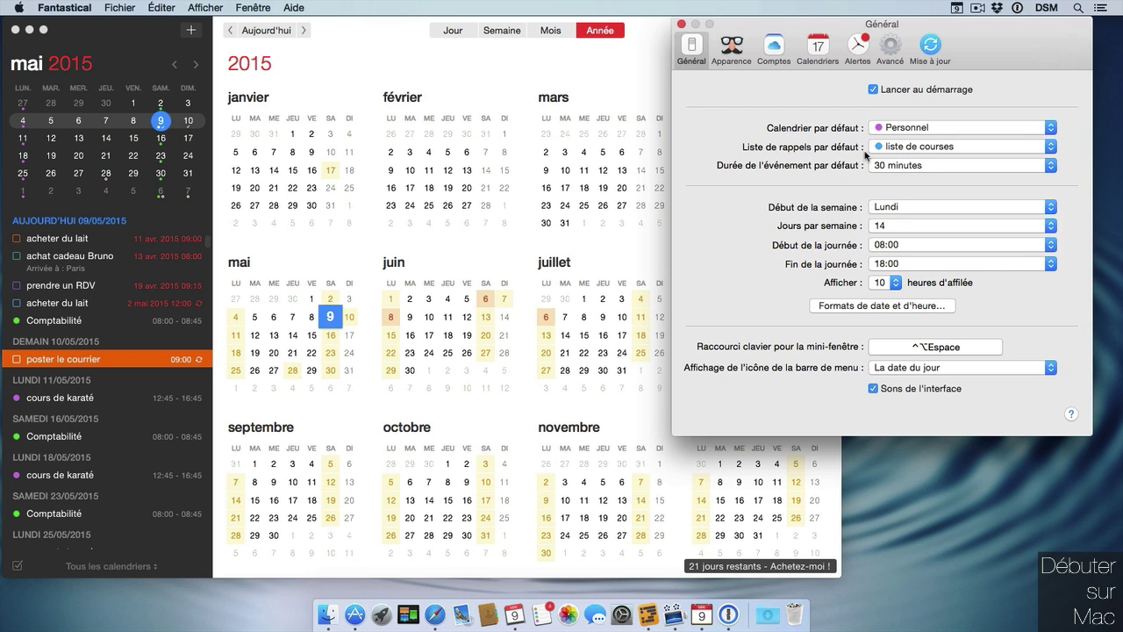
click(498, 33)
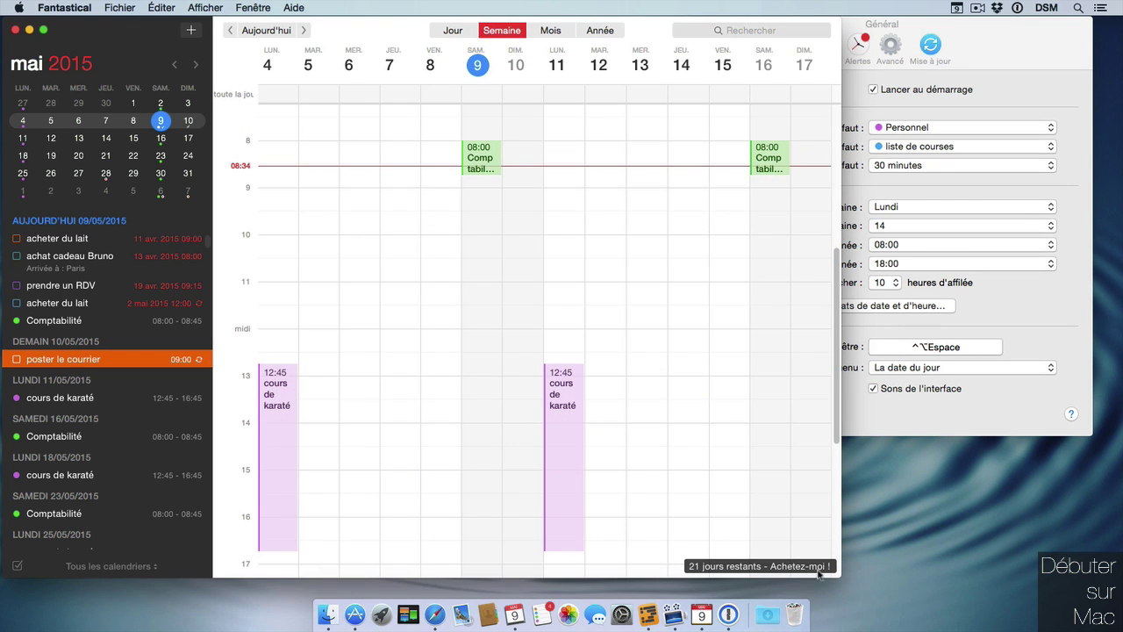
drag(839, 576, 1107, 593)
drag(905, 16, 672, 16)
Step: Set the days per week to 7, check the week view and narrow the calendar window
click(1029, 41)
click(963, 226)
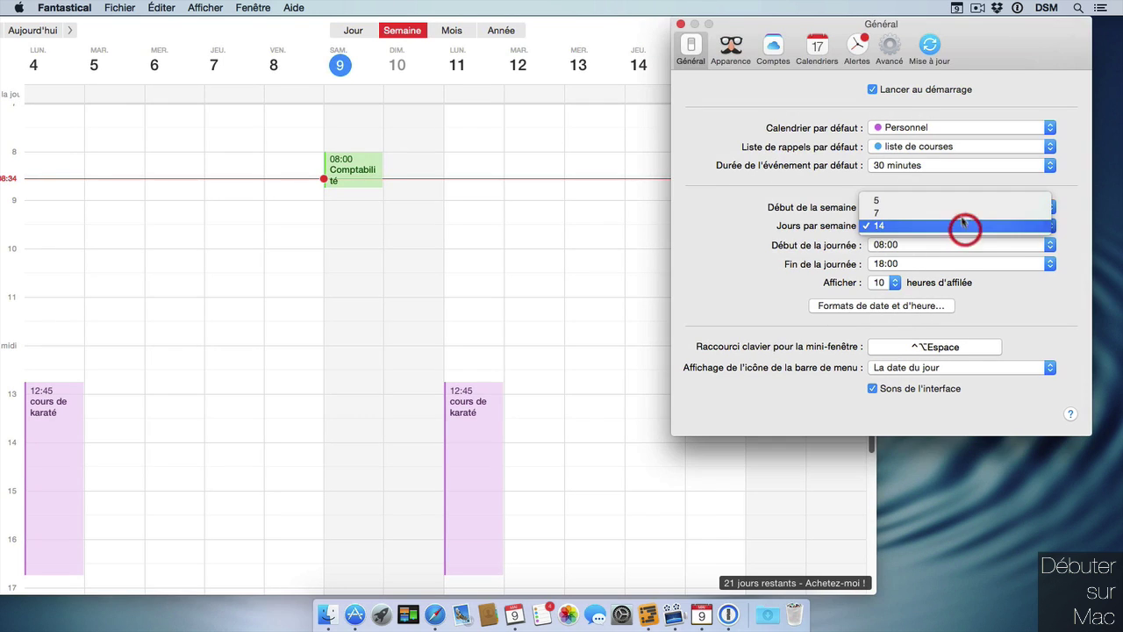
click(963, 213)
click(740, 30)
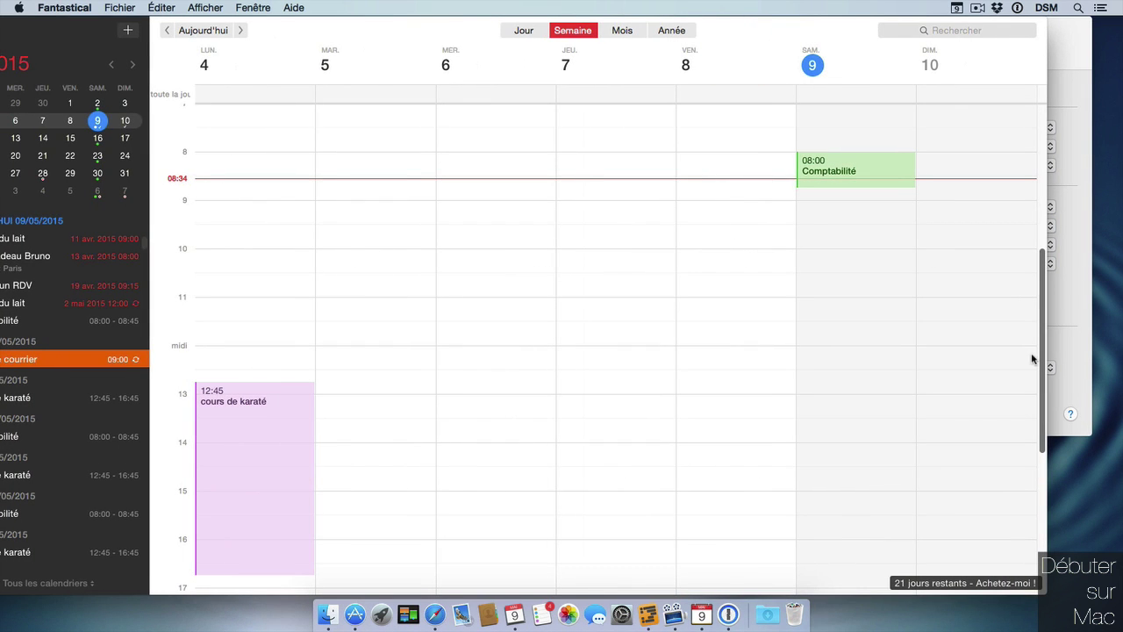
drag(1045, 593, 864, 600)
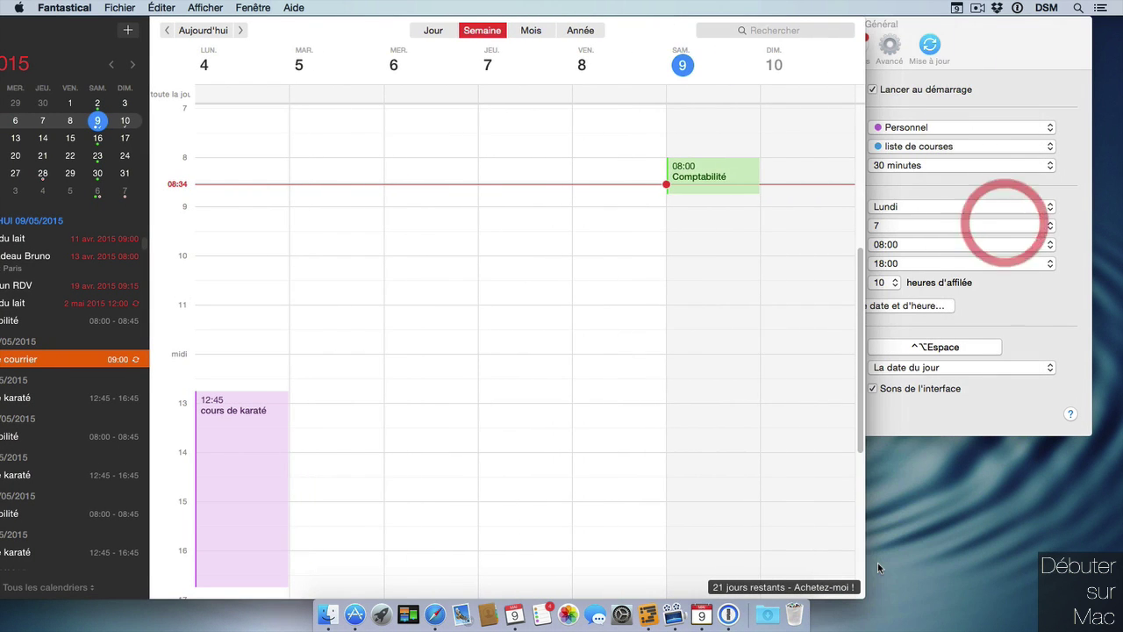
Step: Set the days per week back to 14 and look through the start-of-day times
click(1005, 227)
click(1004, 236)
click(1063, 246)
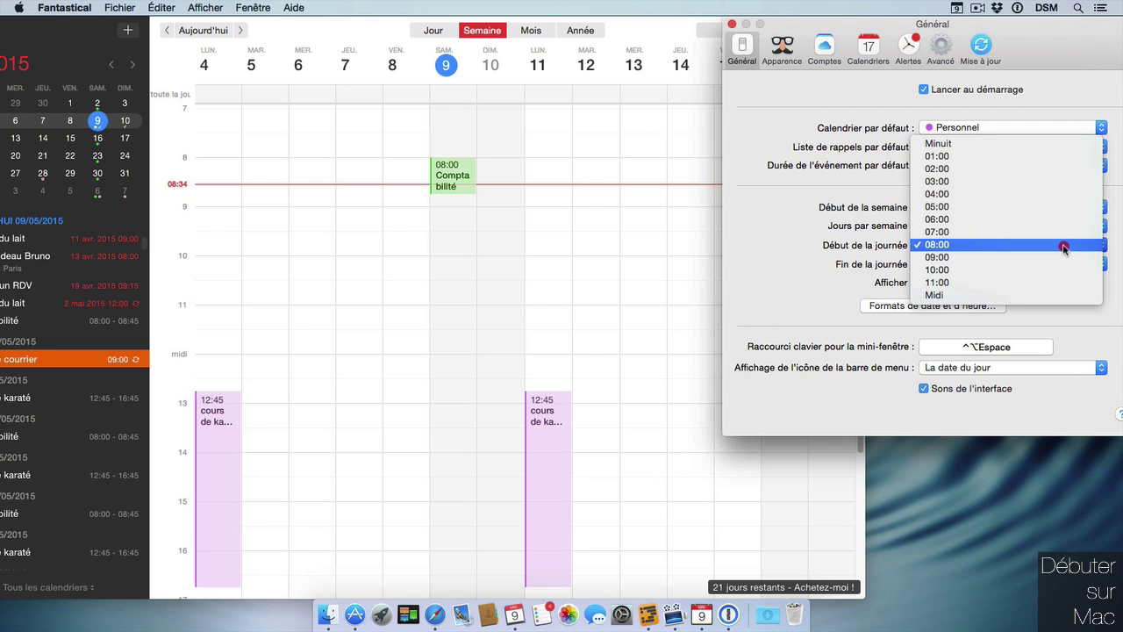
click(1114, 247)
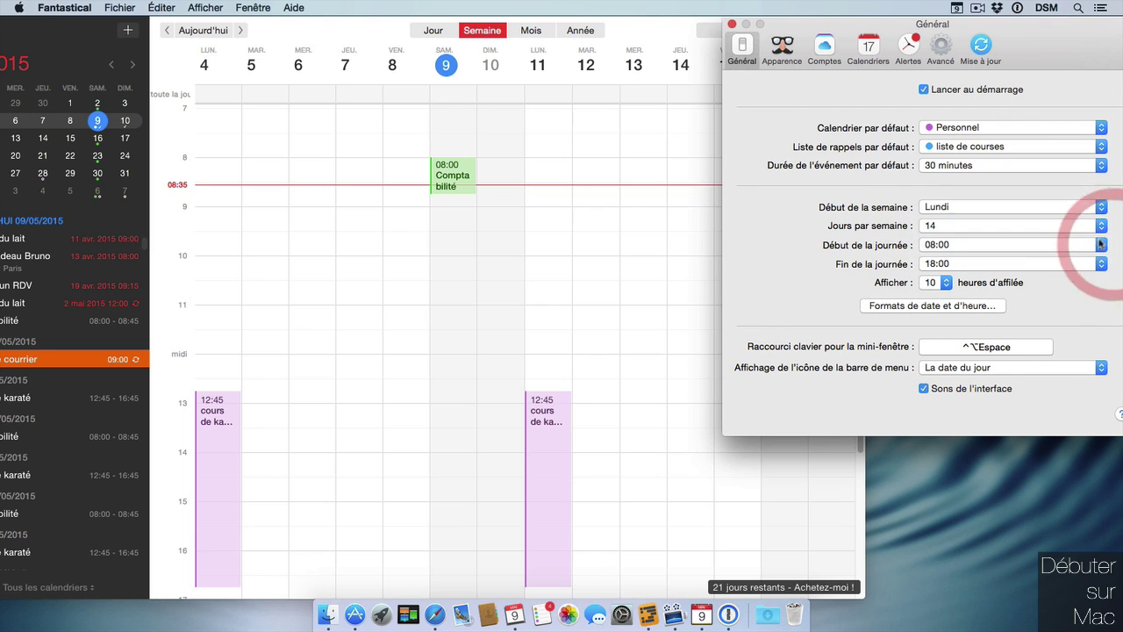
Step: Check the two-week view in the calendar window and set the end of the day to 19:00
click(861, 449)
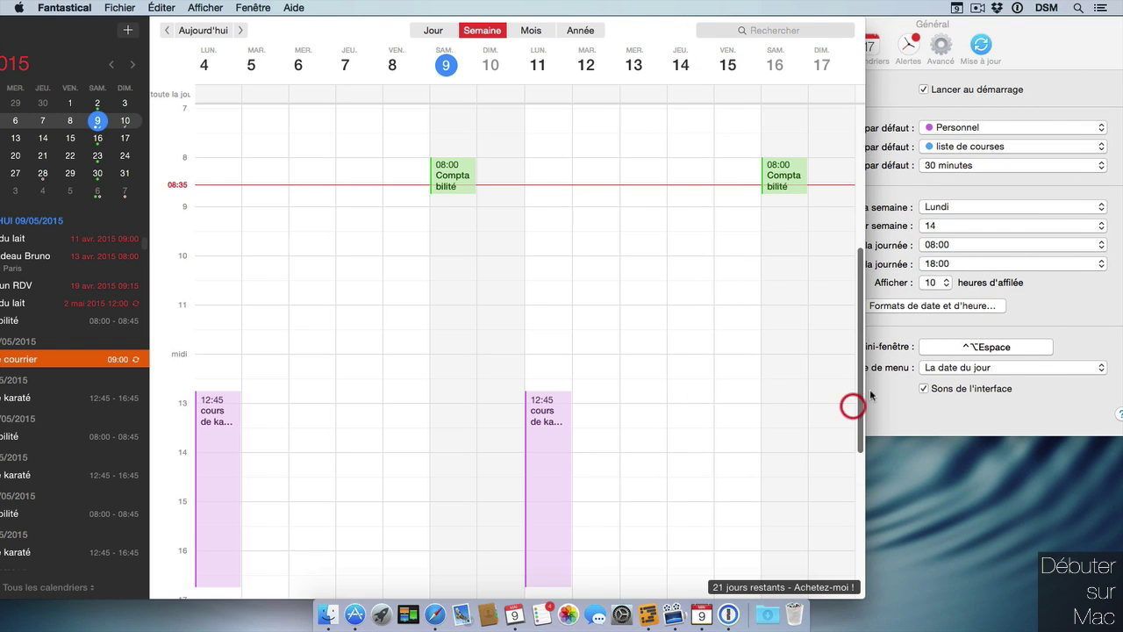
click(1009, 264)
click(969, 274)
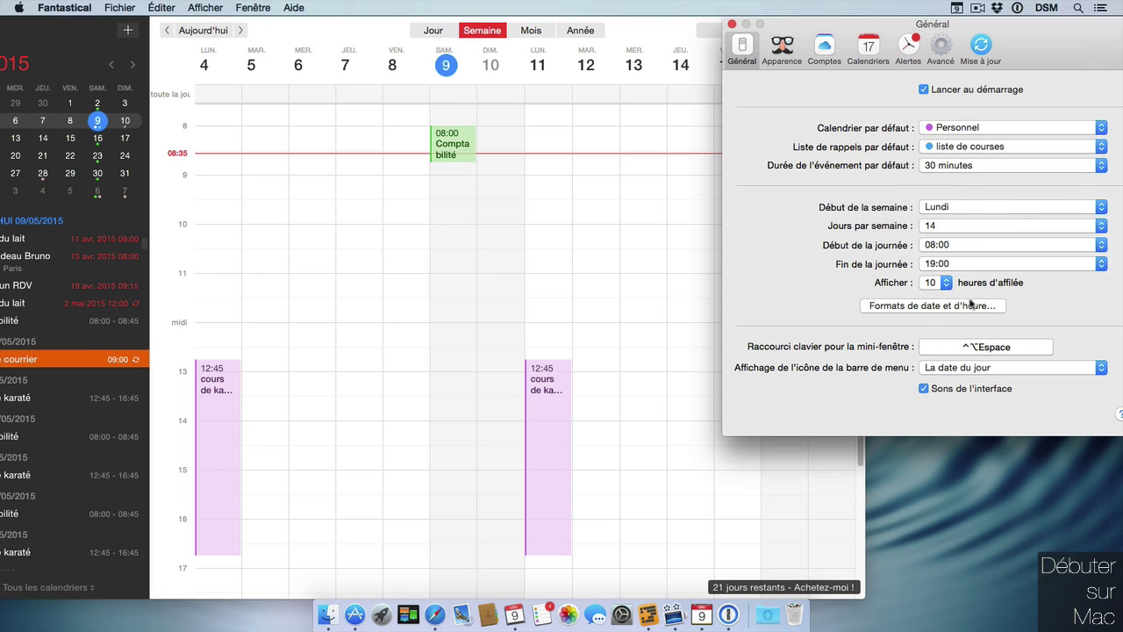
Step: Set the calendar to display 12 consecutive hours and review the other hour counts
click(945, 282)
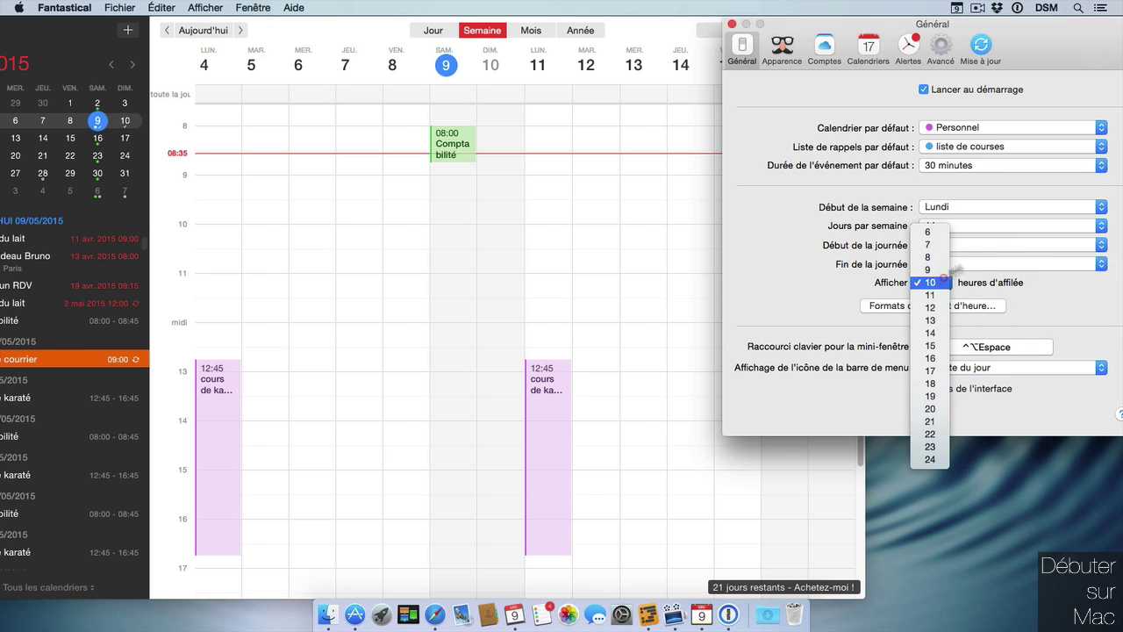
click(932, 282)
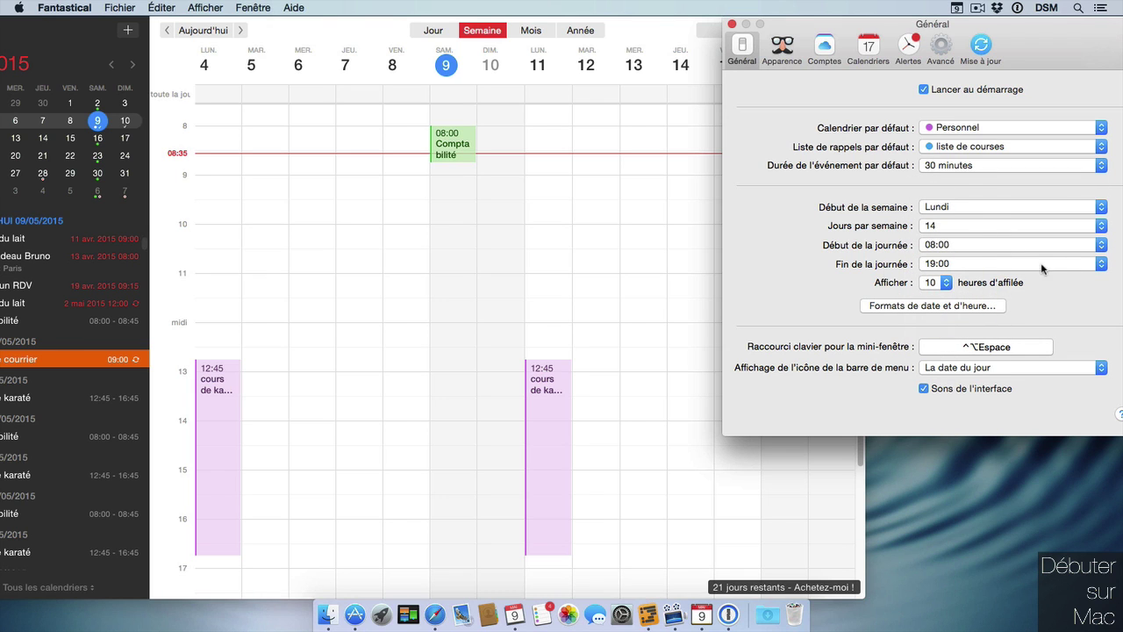
click(931, 282)
click(946, 309)
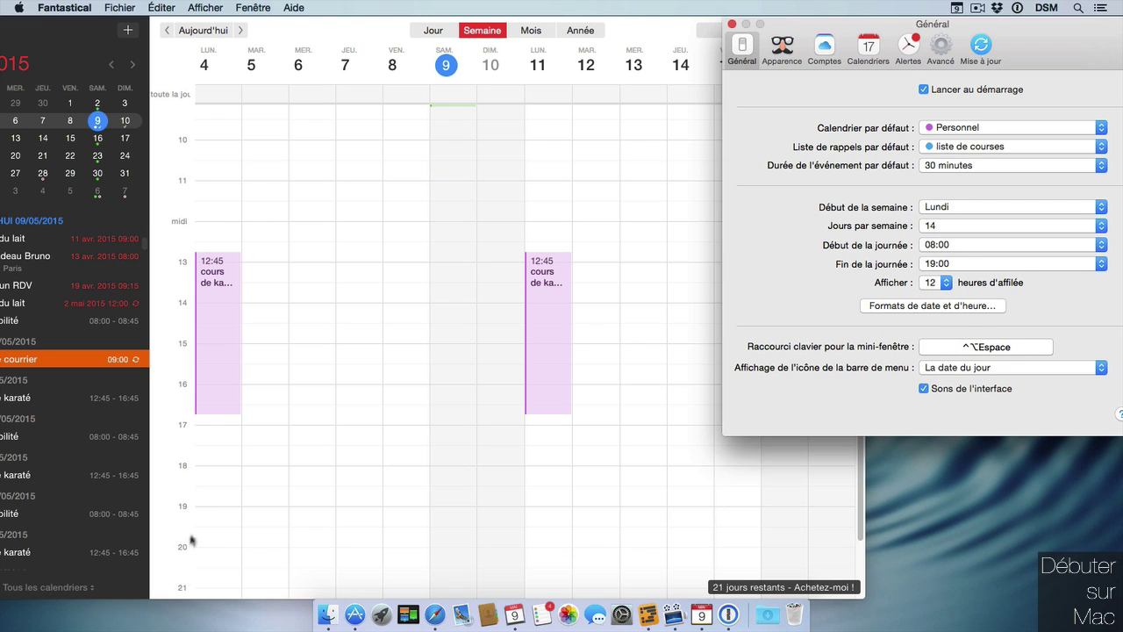
click(941, 282)
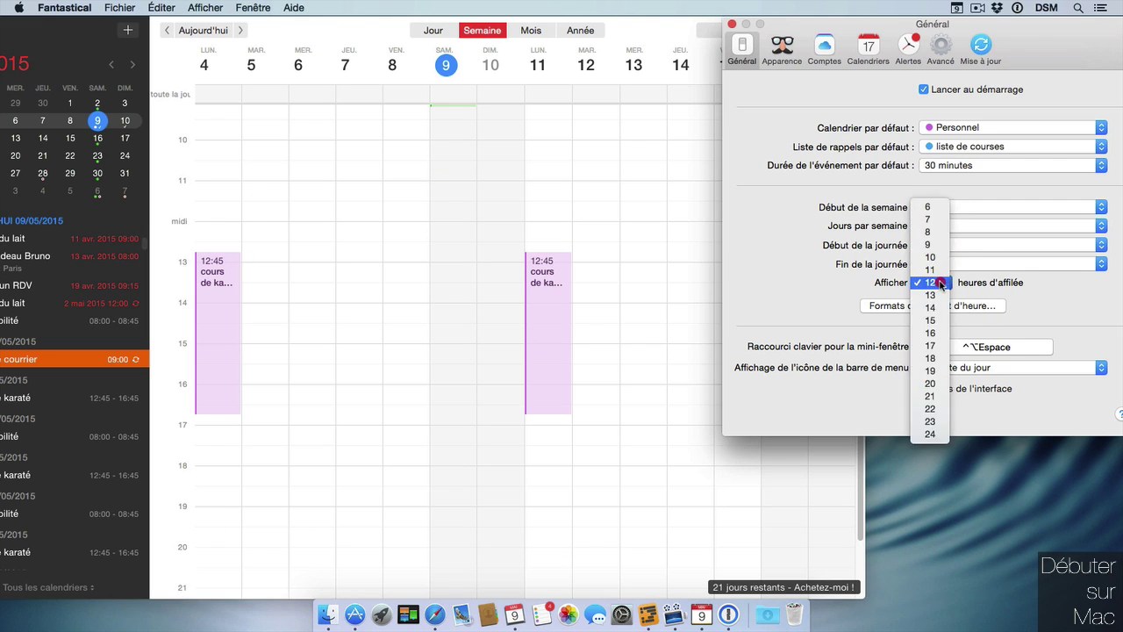
click(944, 256)
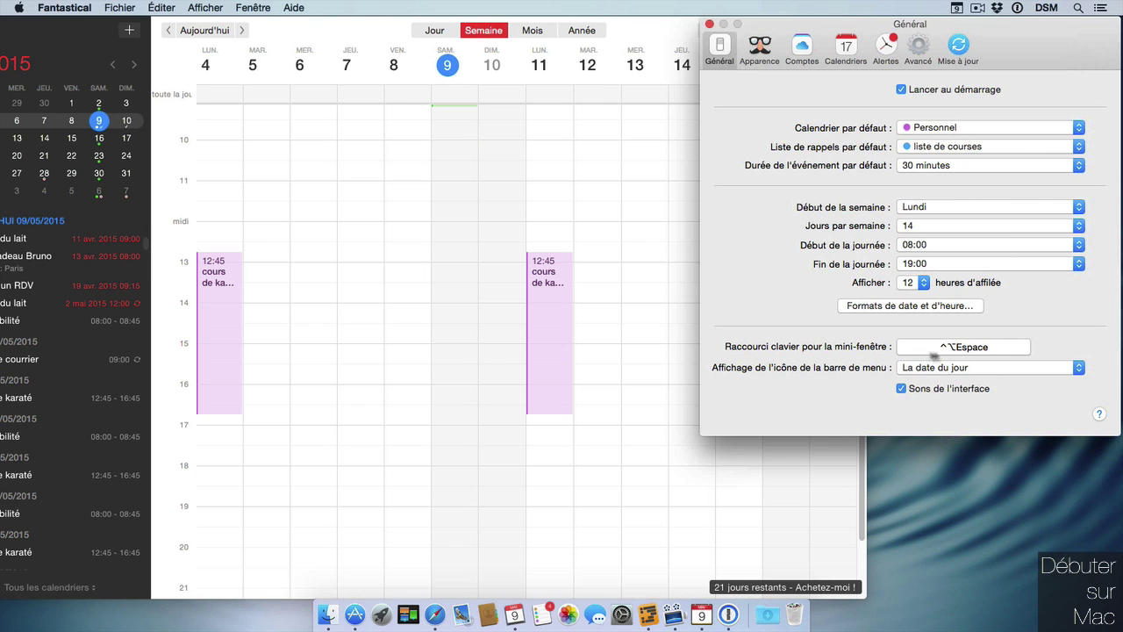
Step: Check the mini-window shortcut field and try the menu bar icon display "La date du jour et le jour de la semaine"
click(990, 349)
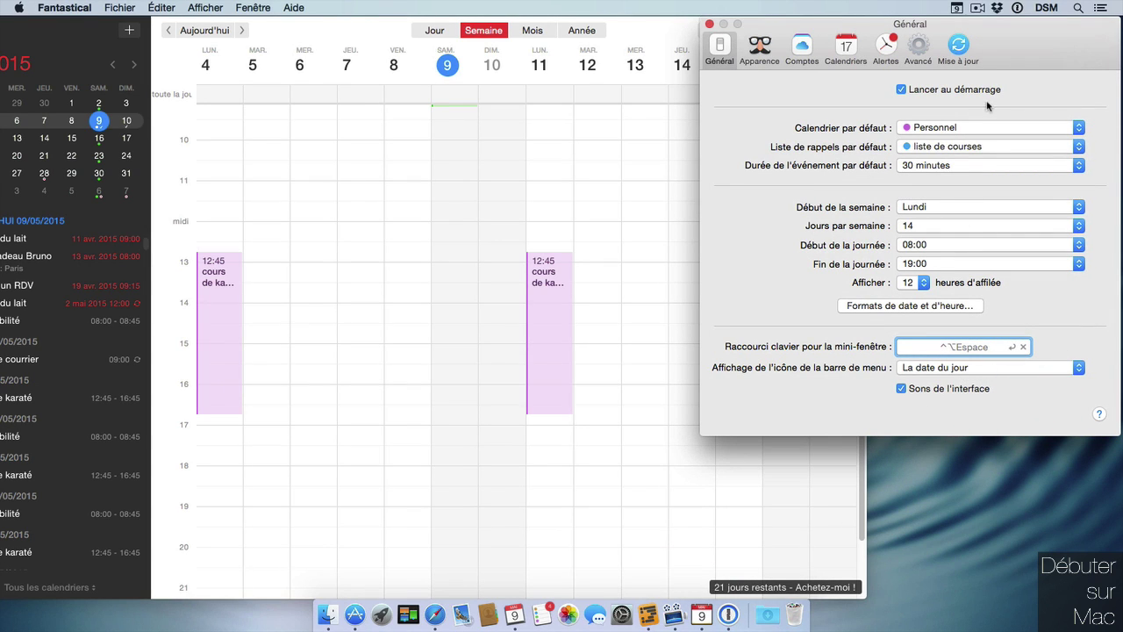
click(1040, 367)
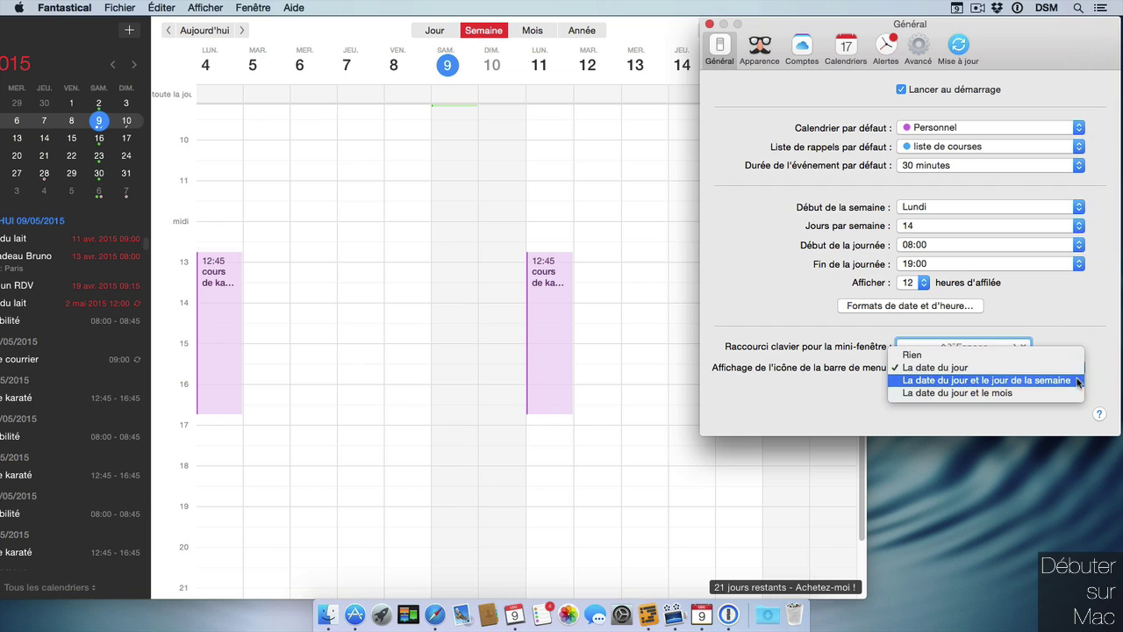
click(1077, 380)
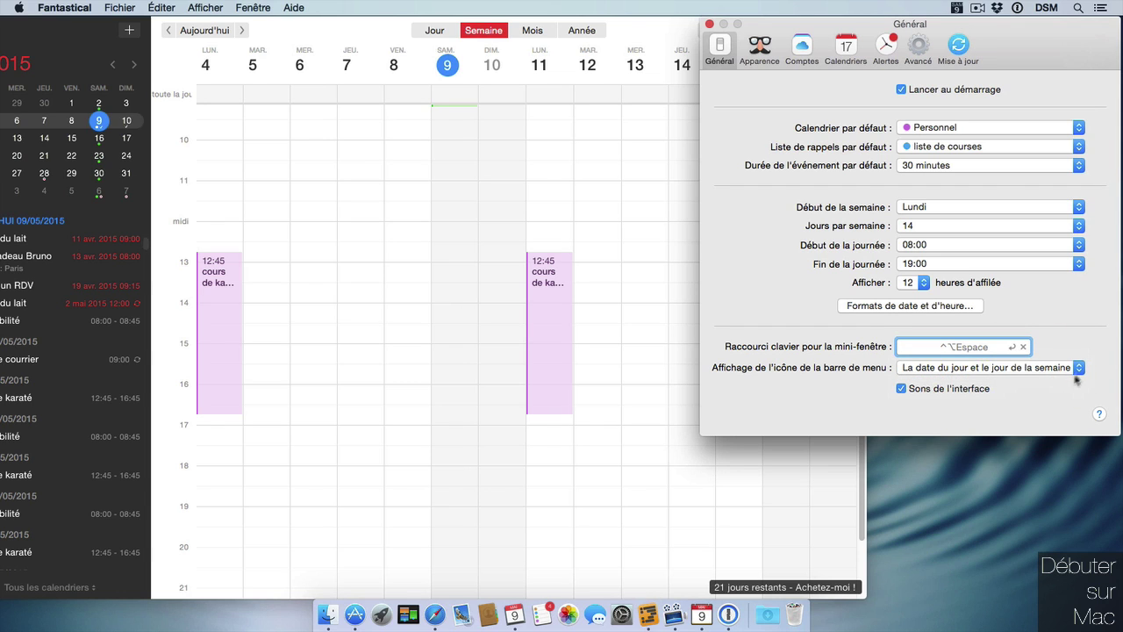
click(1081, 368)
click(983, 383)
Step: Enable the light theme in the appearance settings and check it in the full calendar window and the mini-window
click(762, 44)
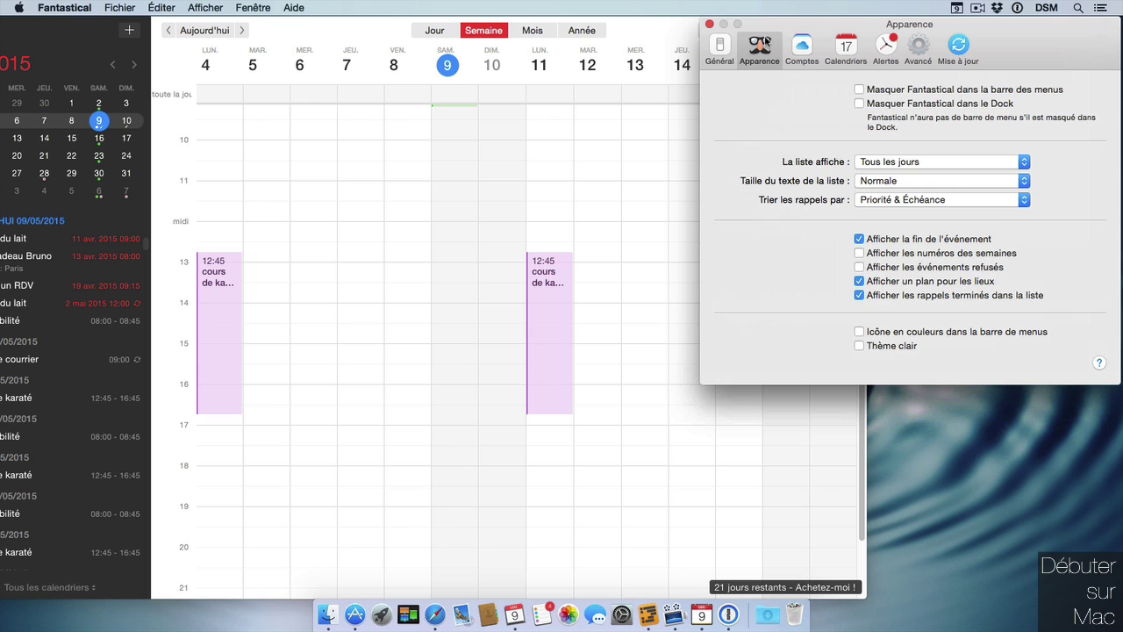
click(913, 346)
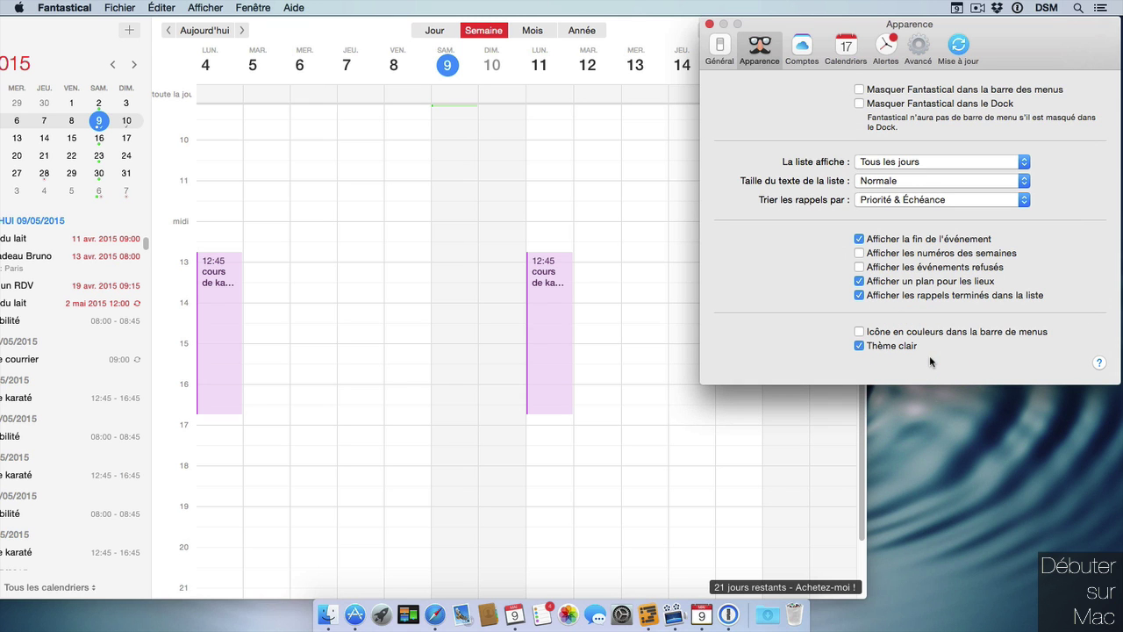
drag(366, 35, 428, 8)
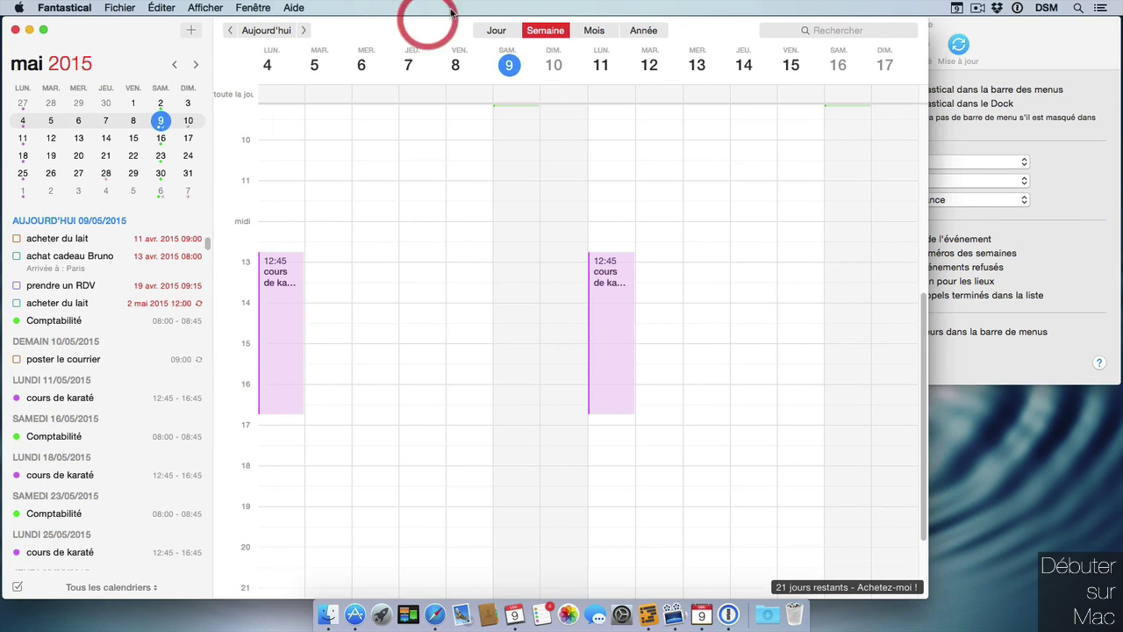
click(956, 8)
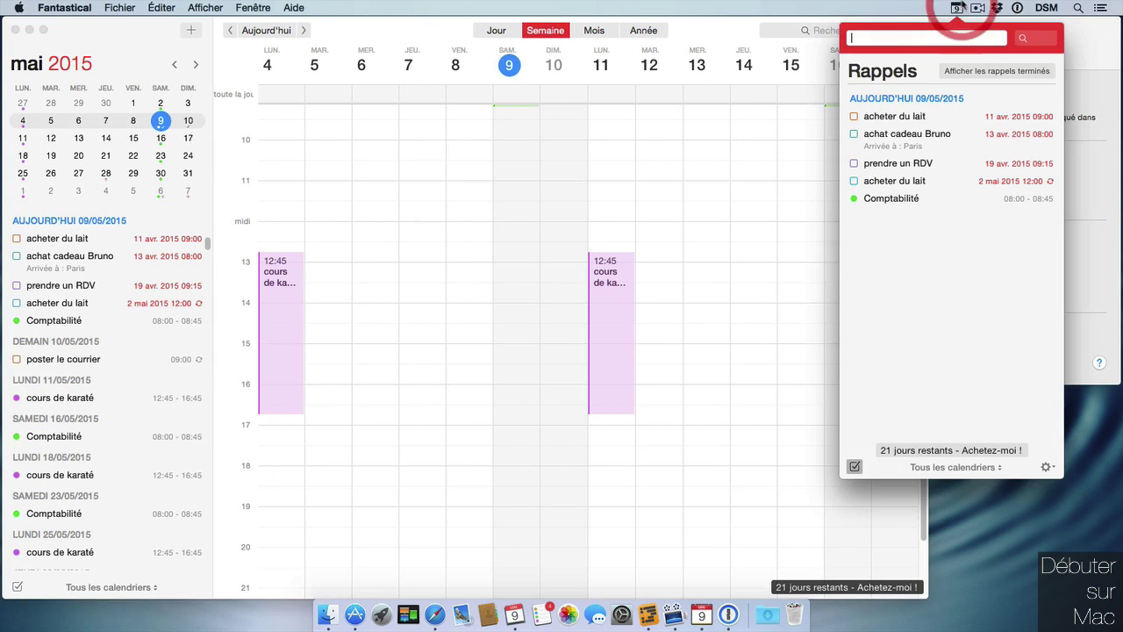
click(854, 466)
Step: Turn off the light theme and check the dark look in the mini-window before closing it
click(894, 346)
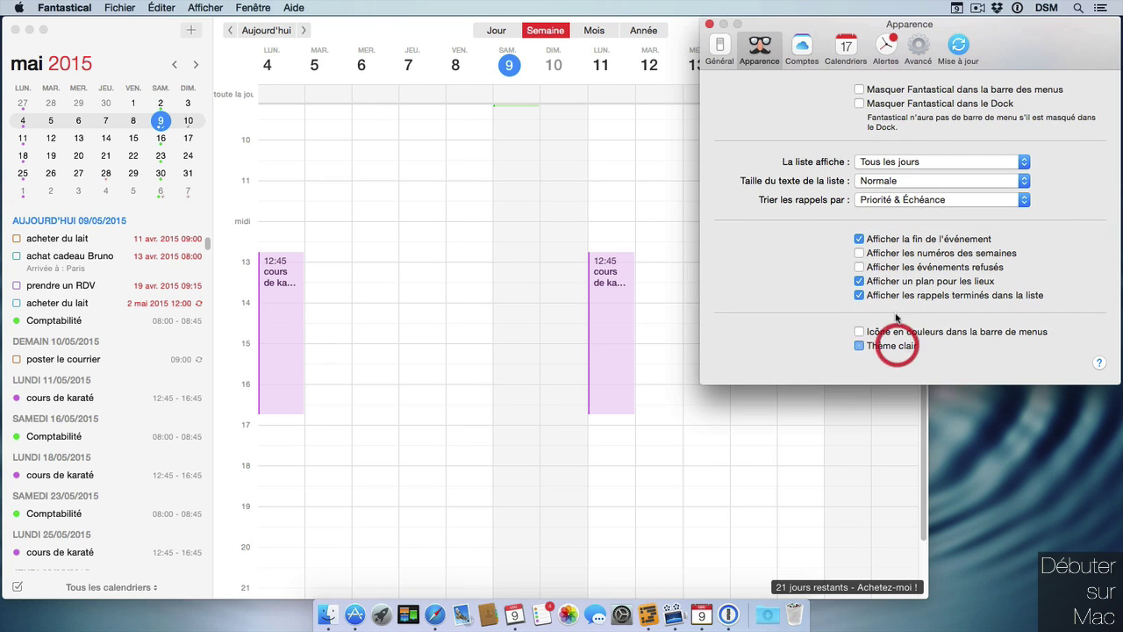
click(956, 9)
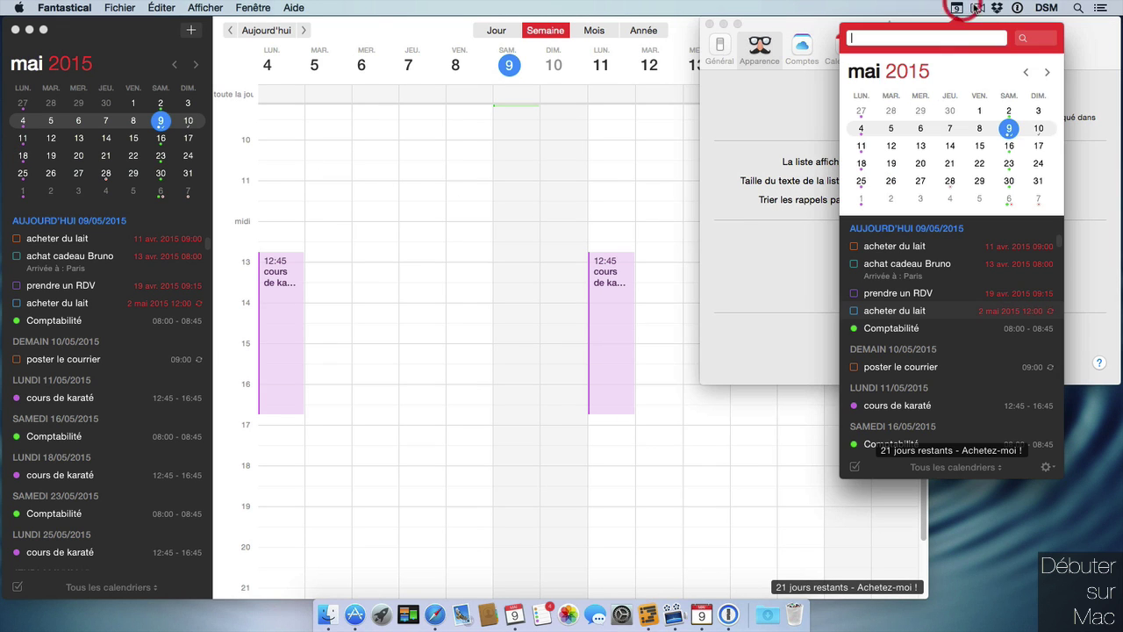
click(1105, 81)
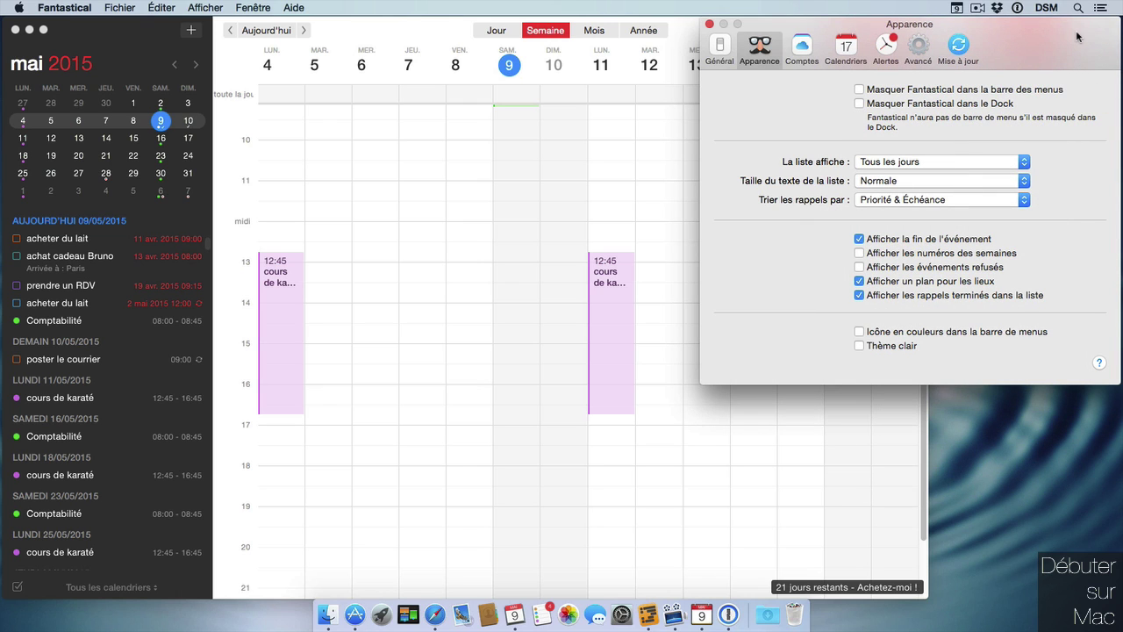
Step: Try hiding Fantastical in the Dock, and set the list to show only "Le jour sélectionné"
click(883, 106)
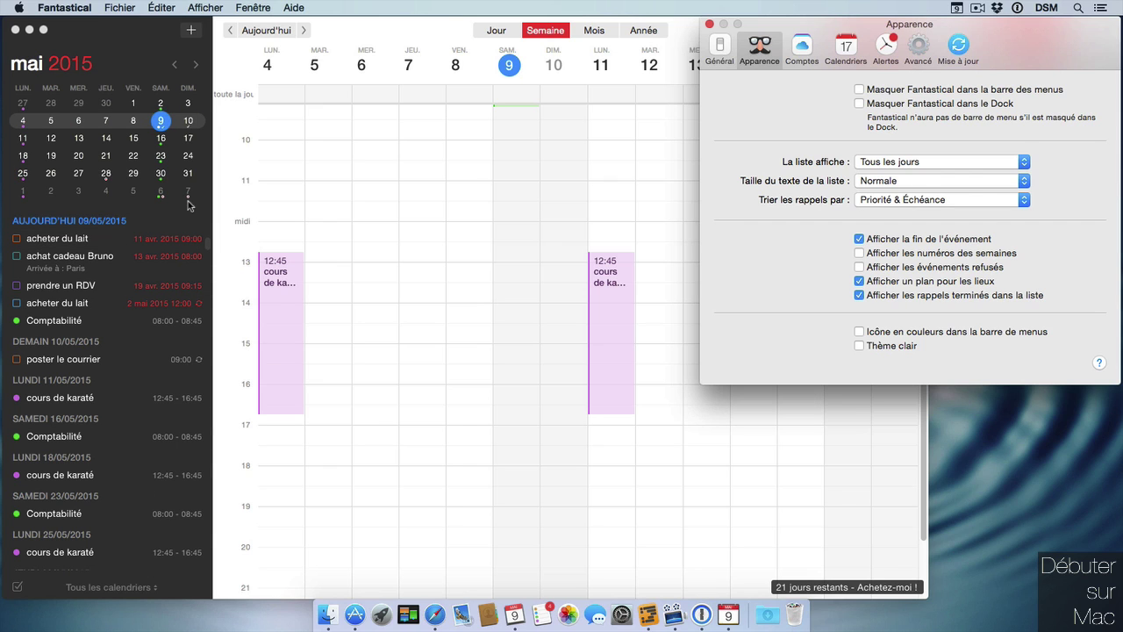
click(970, 161)
click(971, 171)
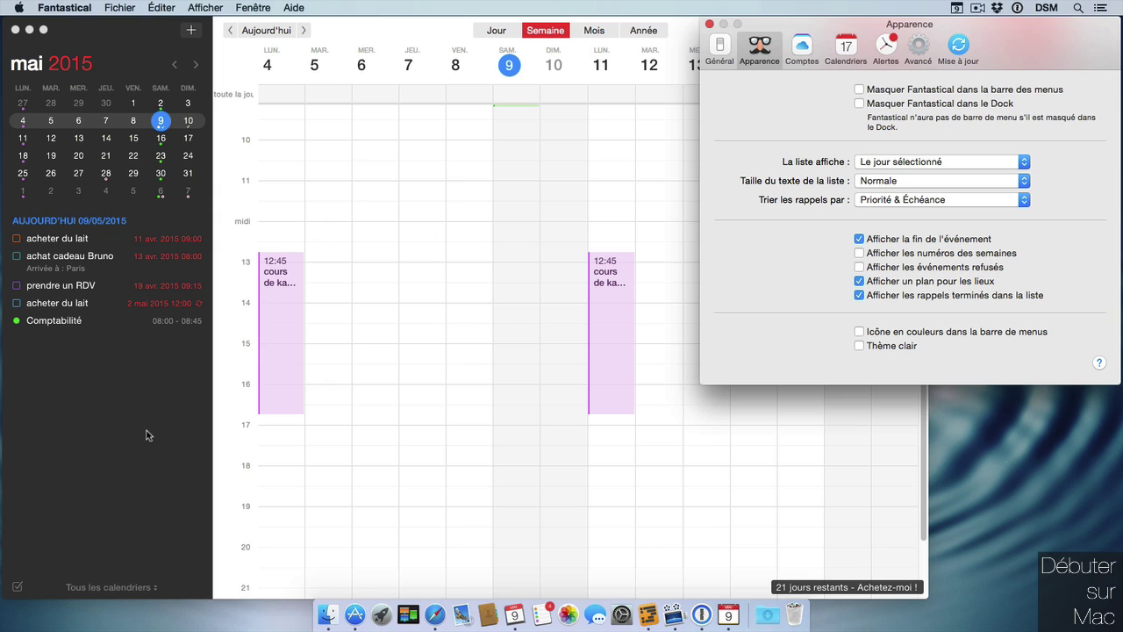
Step: Set the list to show "Le jour sélectionné et le jour suivant" and check it in the mini-window
click(965, 162)
click(969, 173)
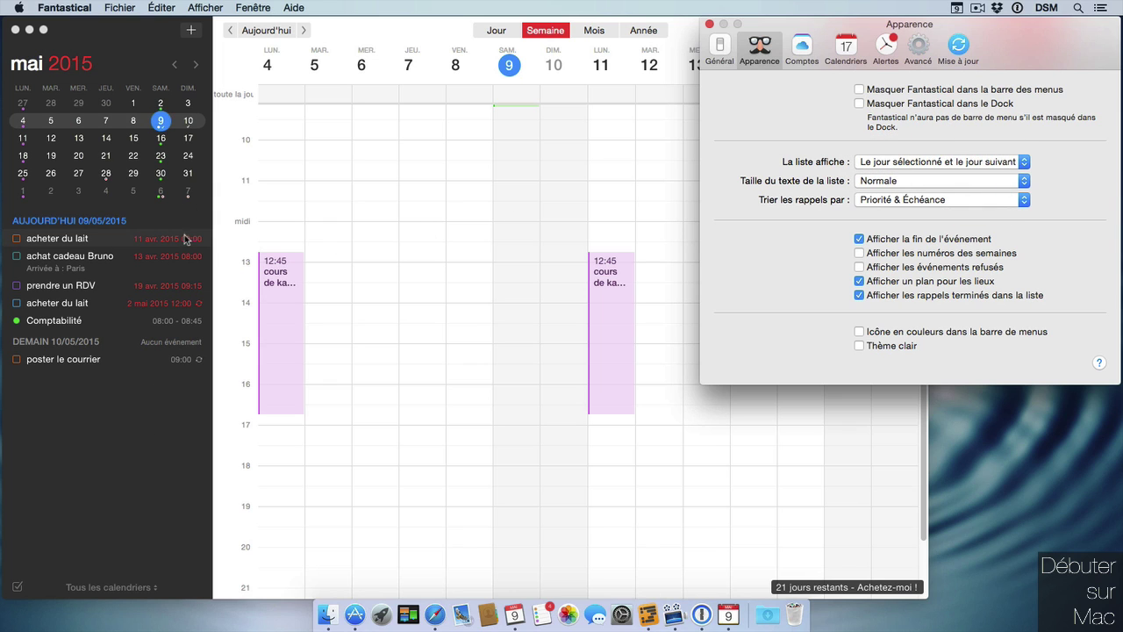
click(957, 8)
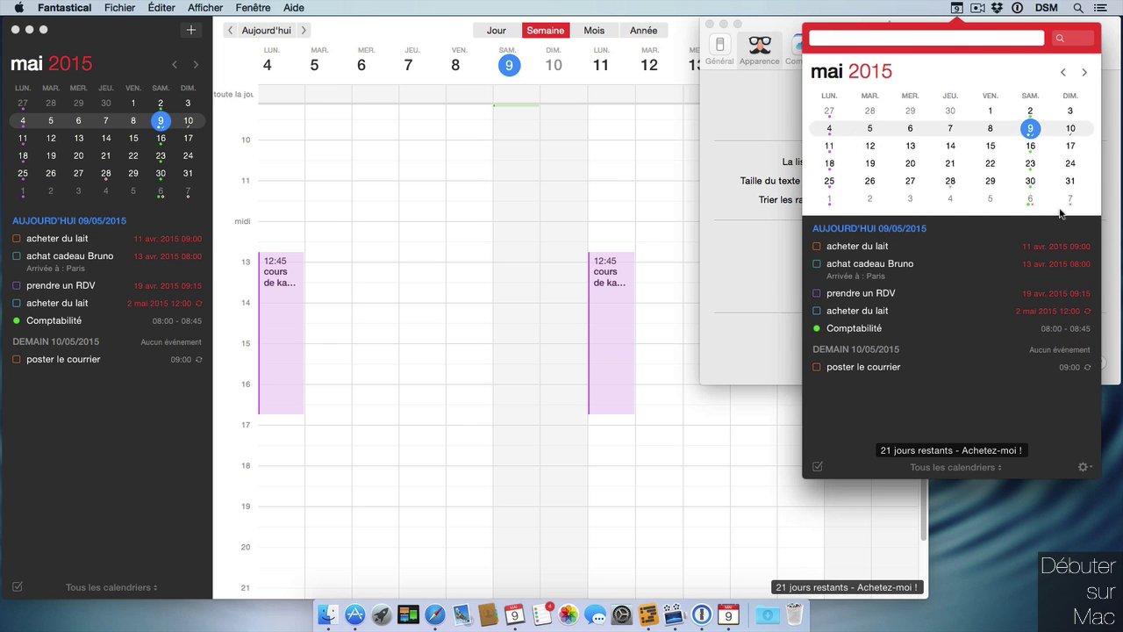
Step: Review the reminder sorting choices, and turn on week numbers, checking them in the mini-window
click(1014, 202)
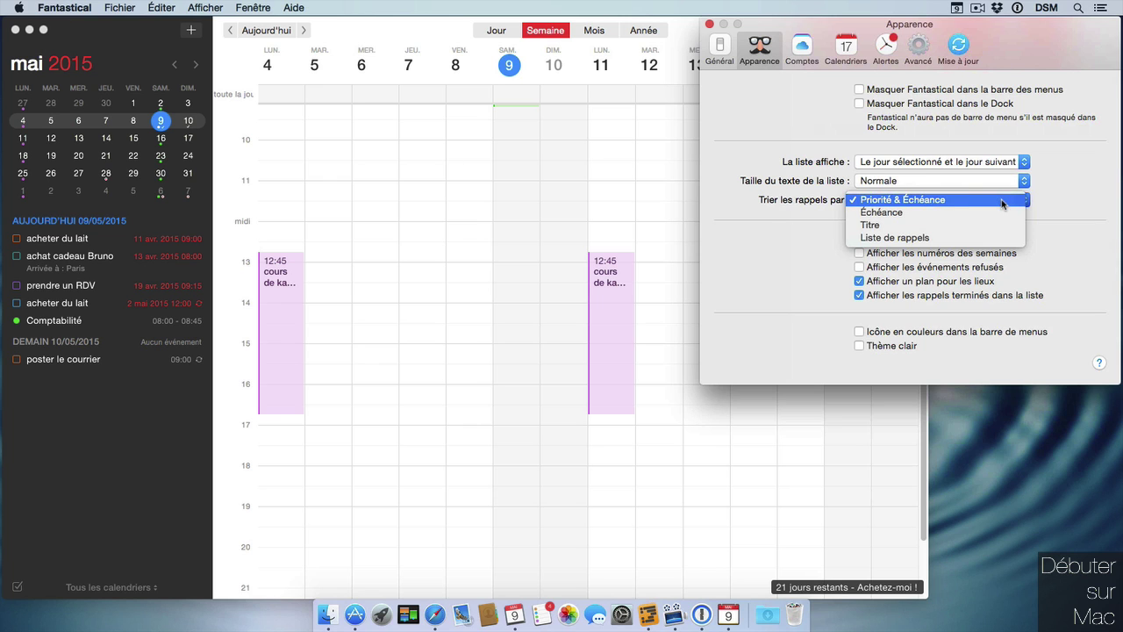
click(1005, 247)
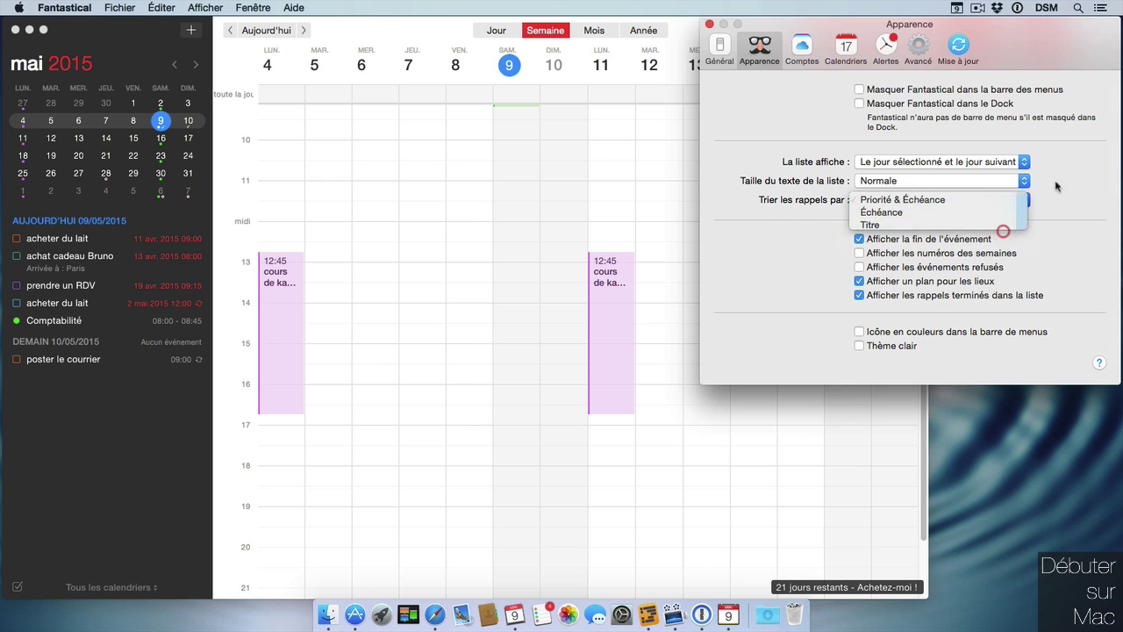
click(1005, 255)
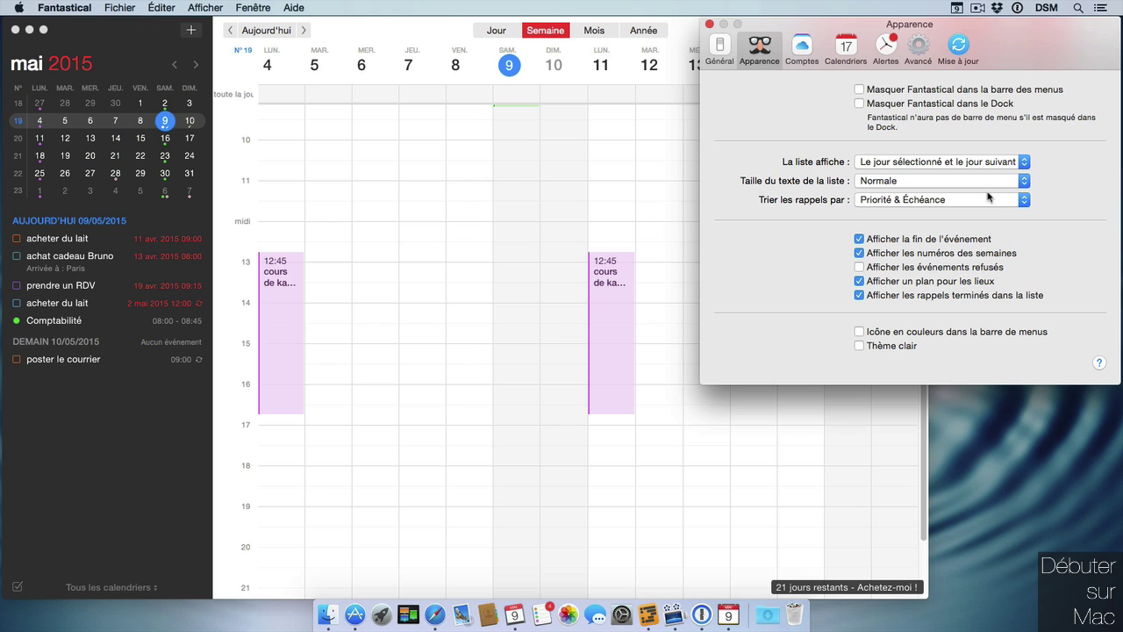
click(957, 6)
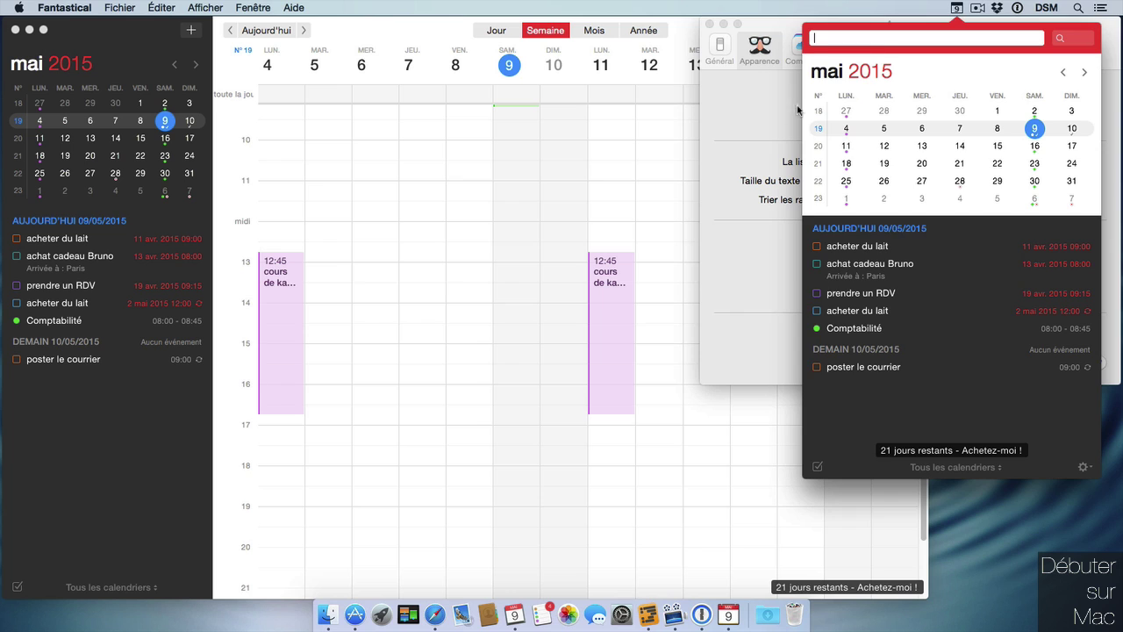
click(769, 120)
Step: Stop showing completed reminders in the list, and try the coloured menu bar icon before turning it back off
click(859, 295)
click(1009, 332)
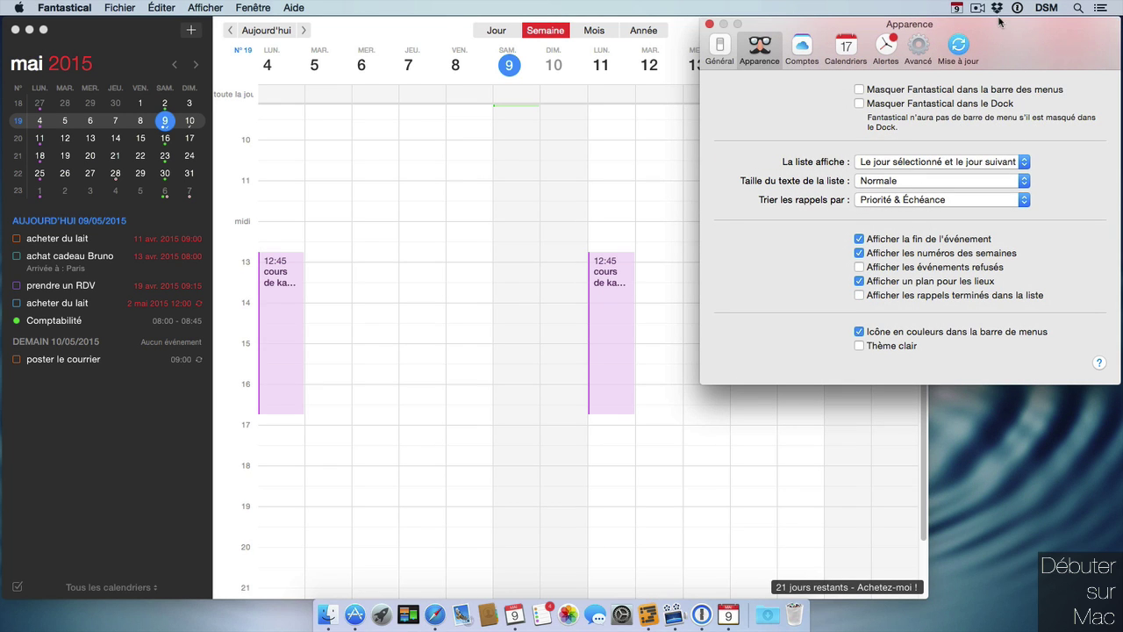
click(1041, 332)
Step: Check which map applications can be chosen for opening maps in the advanced settings
click(918, 48)
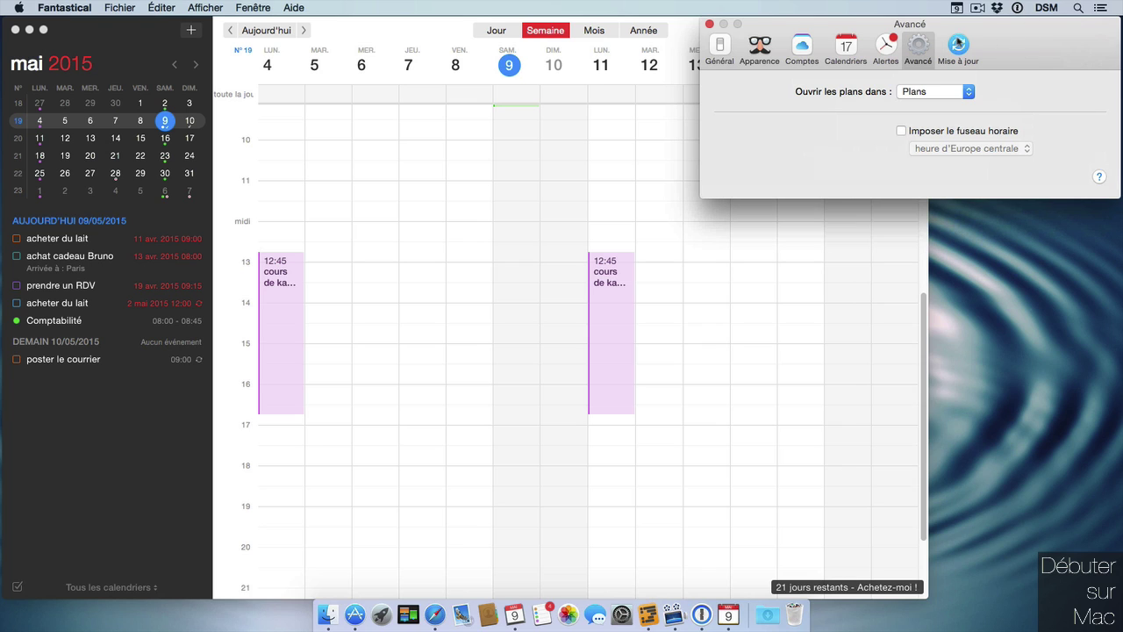
click(968, 91)
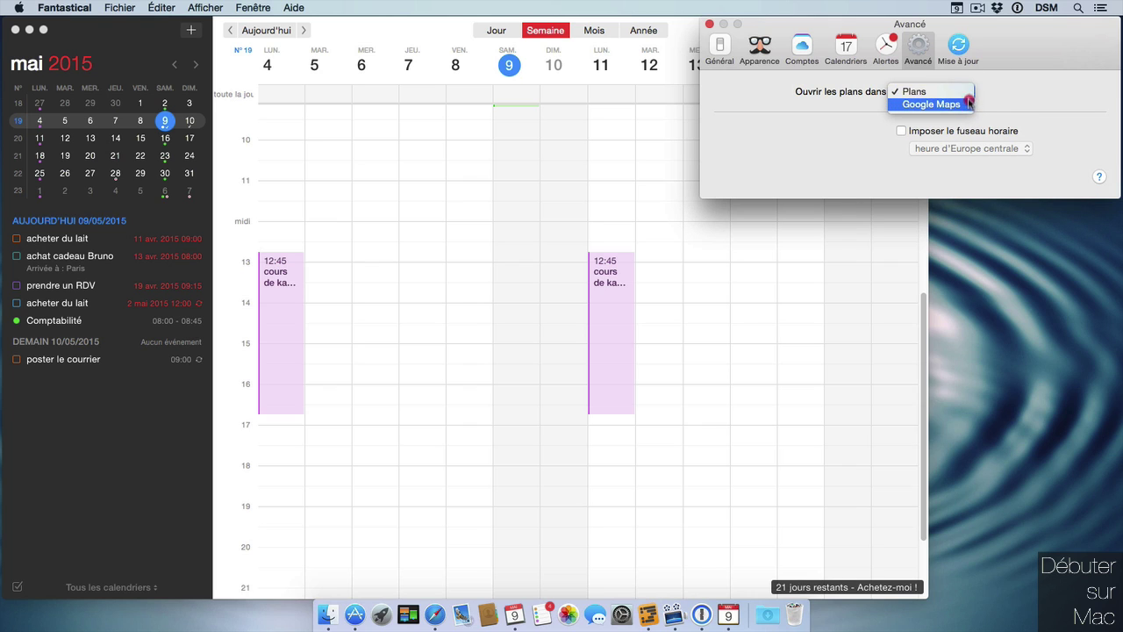
click(1004, 97)
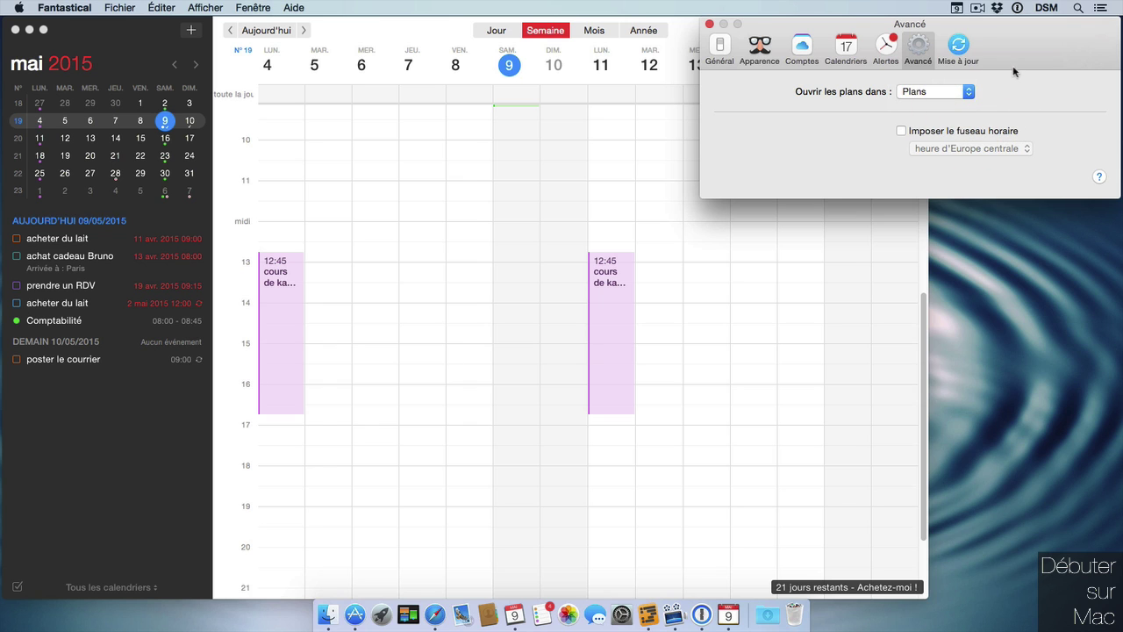
drag(1014, 40, 1019, 37)
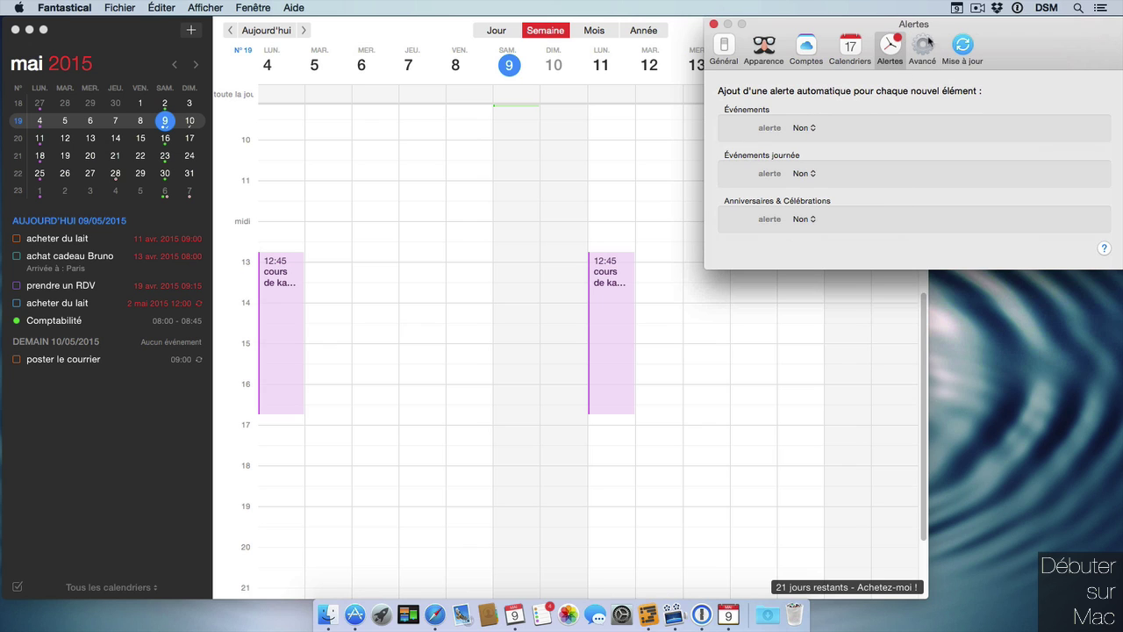
Step: Give new events two automatic "Message" alerts, one 15 minutes before and one 1 day before
click(809, 128)
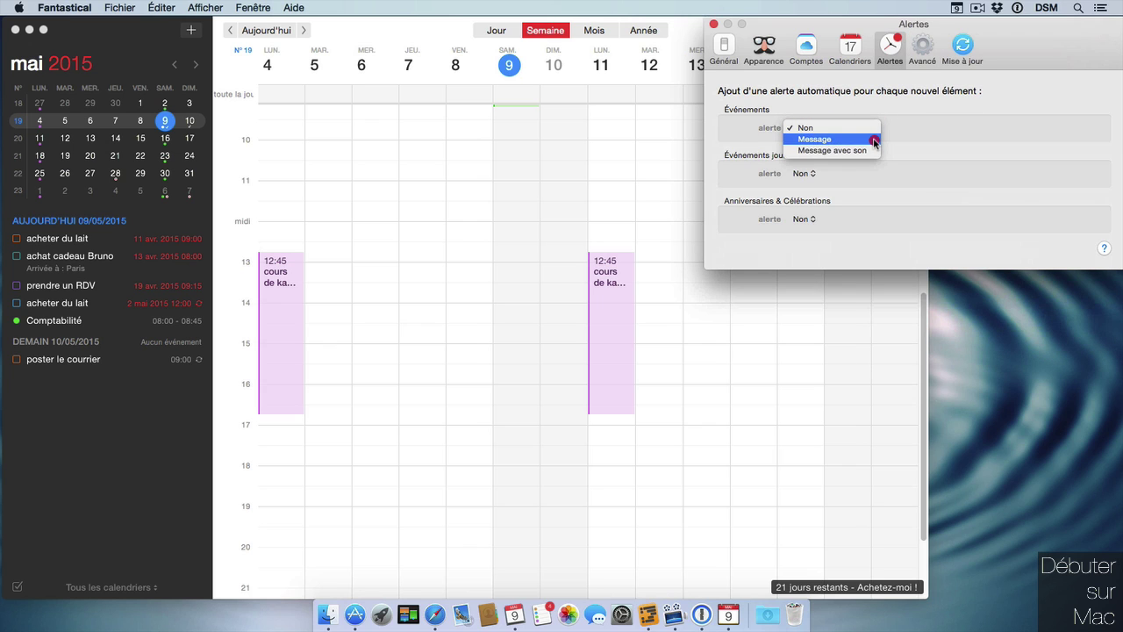
click(899, 119)
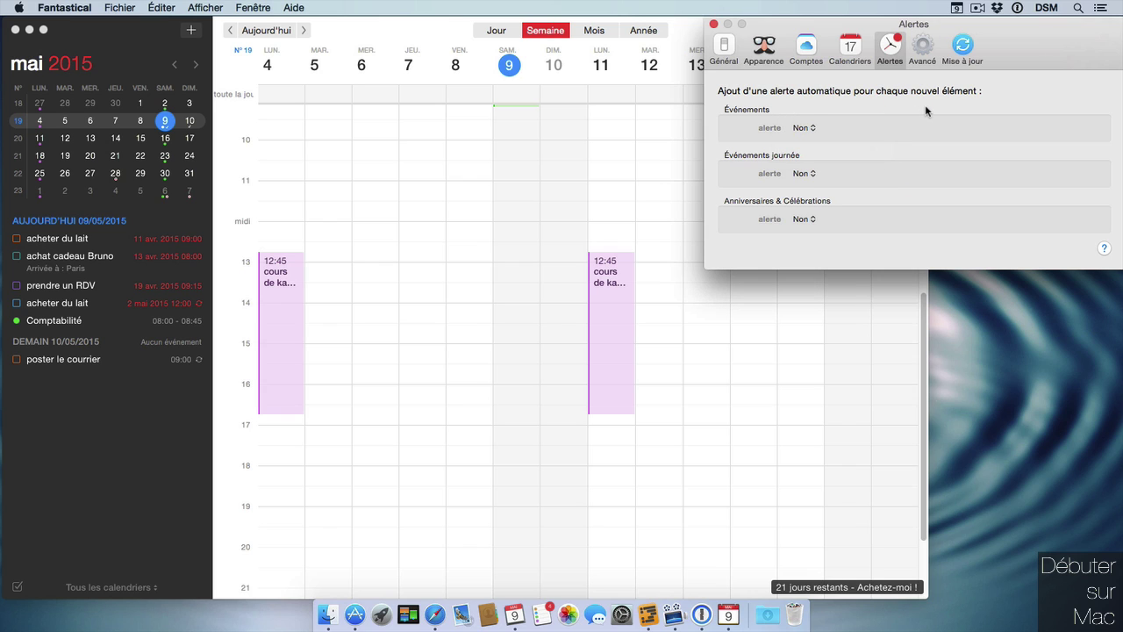
click(805, 128)
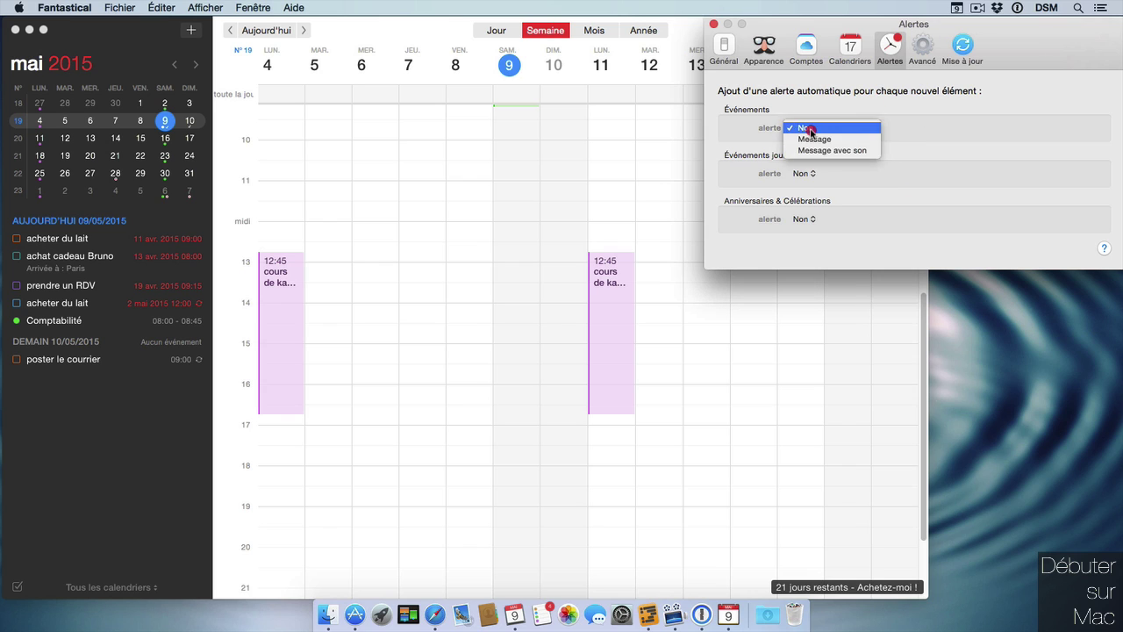
click(810, 139)
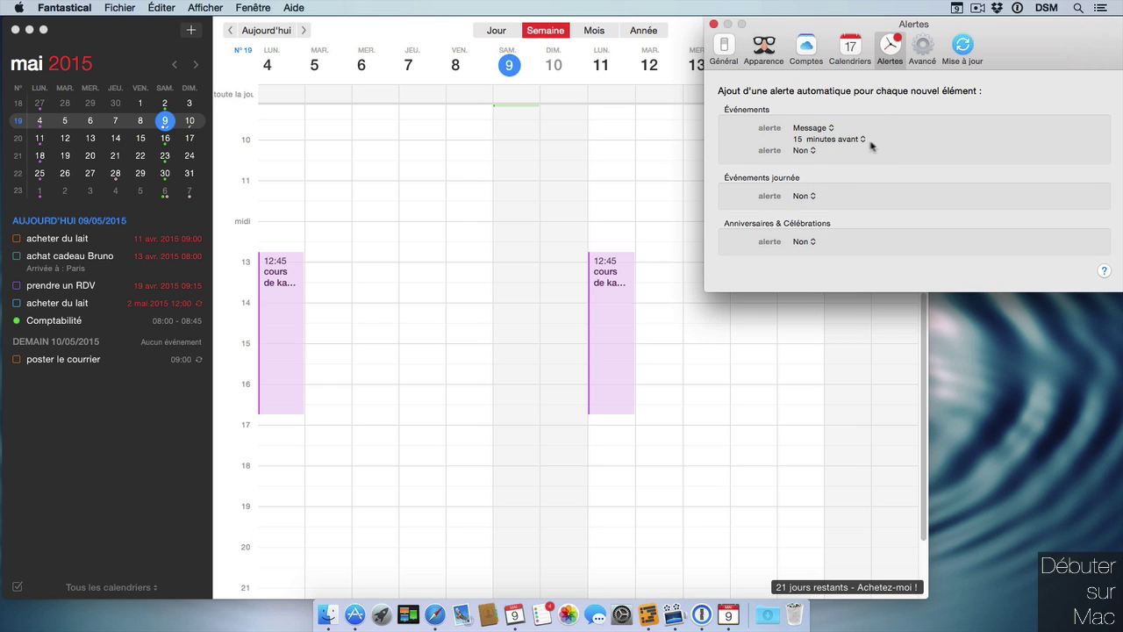
click(804, 150)
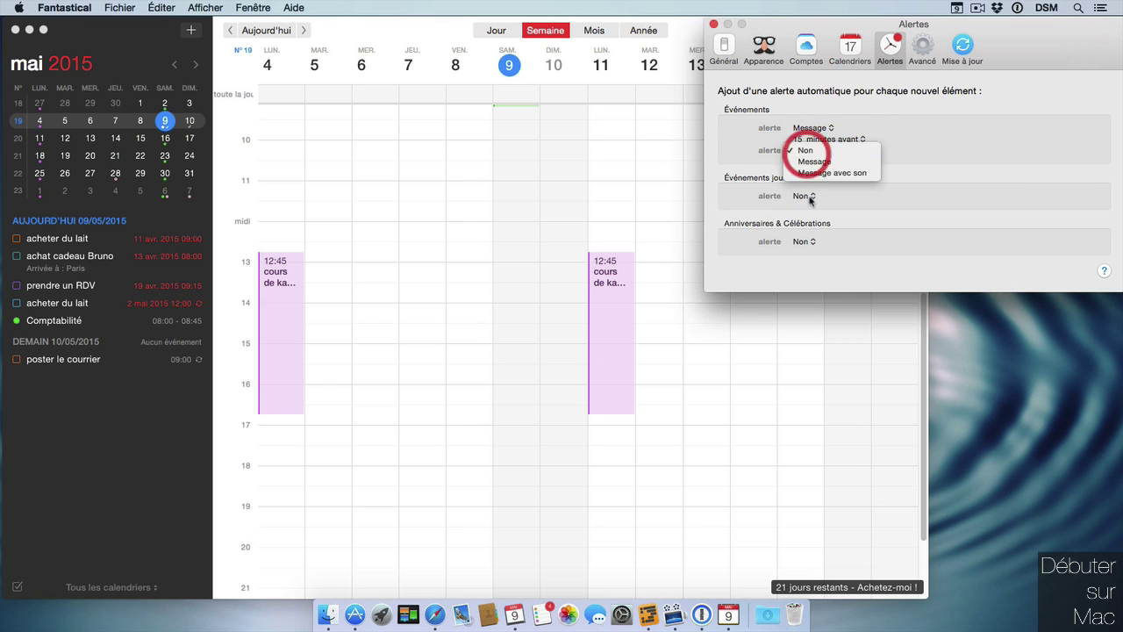
click(814, 162)
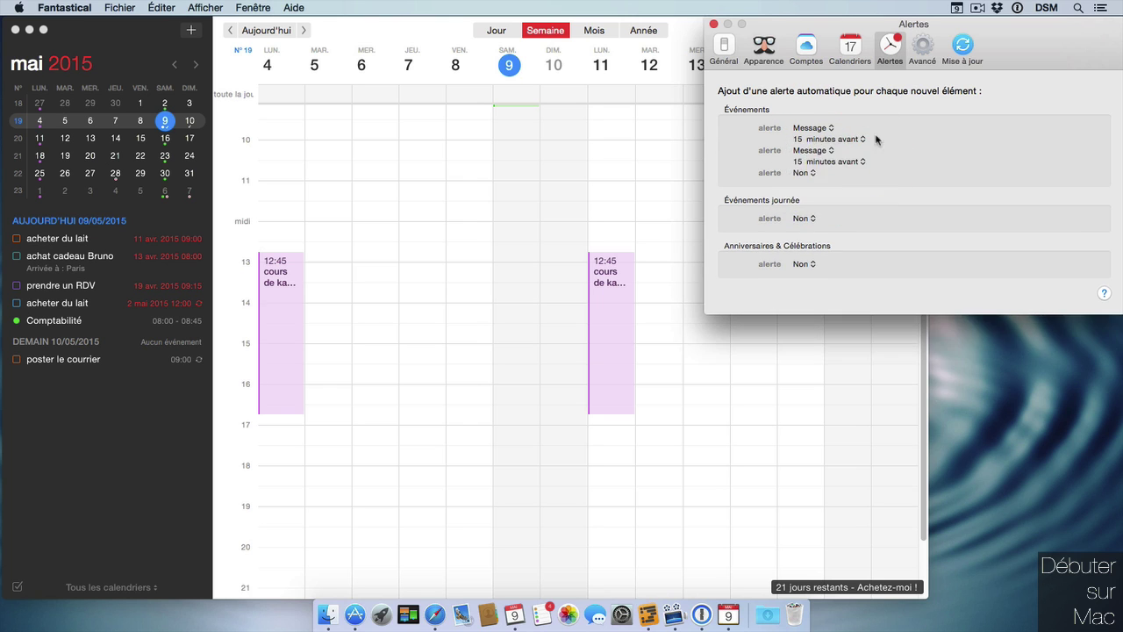
click(804, 164)
key(BackSpace)
click(822, 161)
click(837, 184)
Step: Add a "Message avec son" alert for all-day events and a "Message" alert set to "la veille" for birthdays and celebrations
click(805, 218)
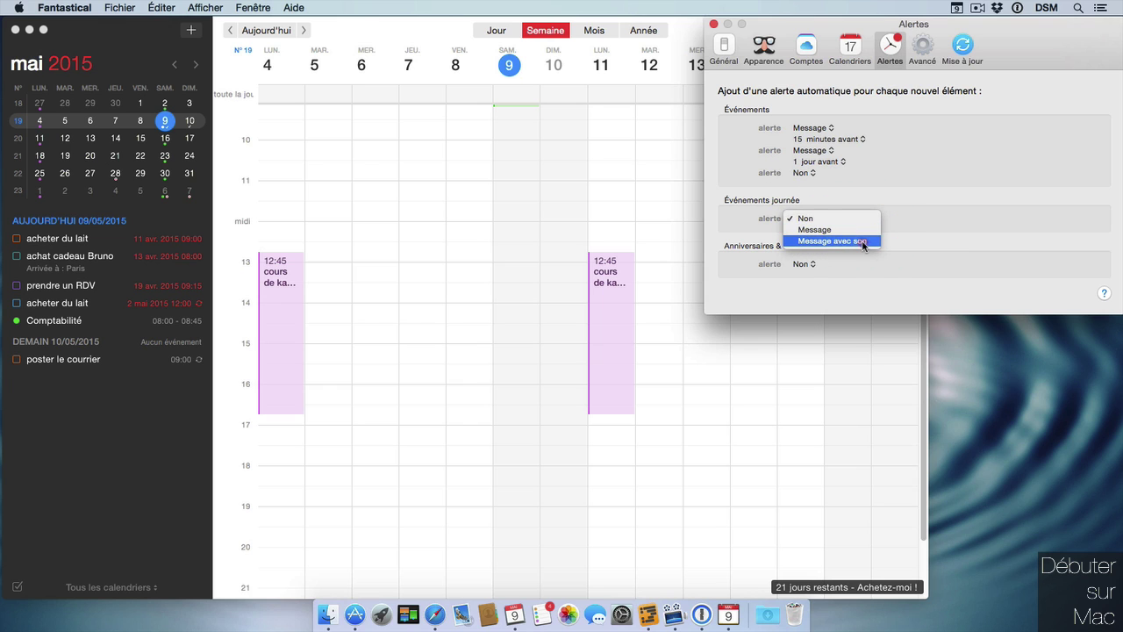
click(862, 241)
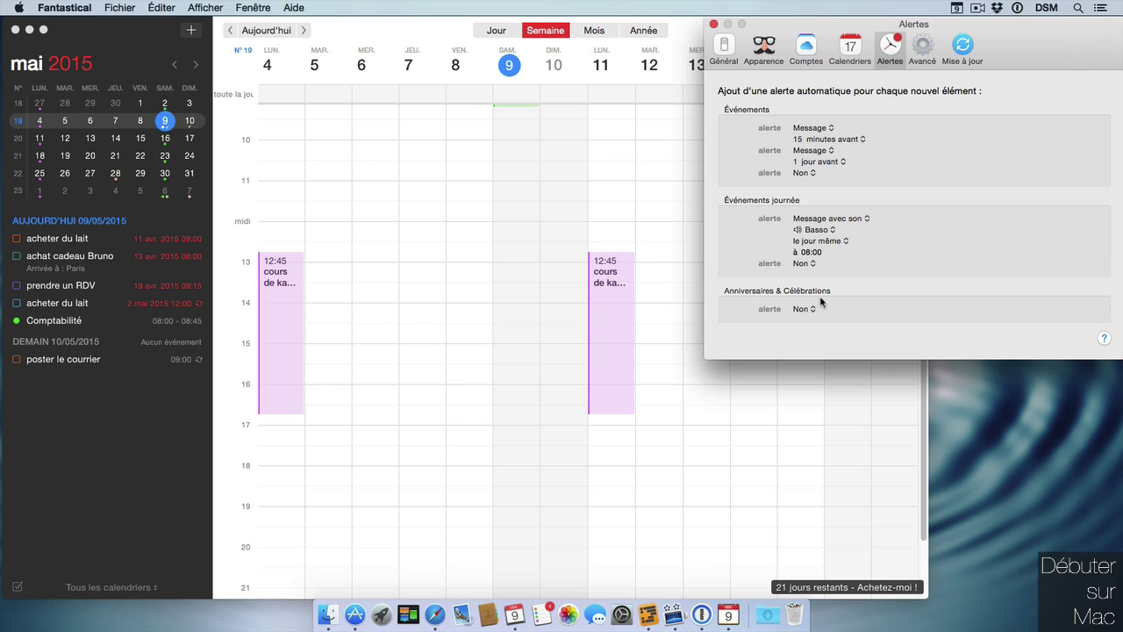
click(809, 315)
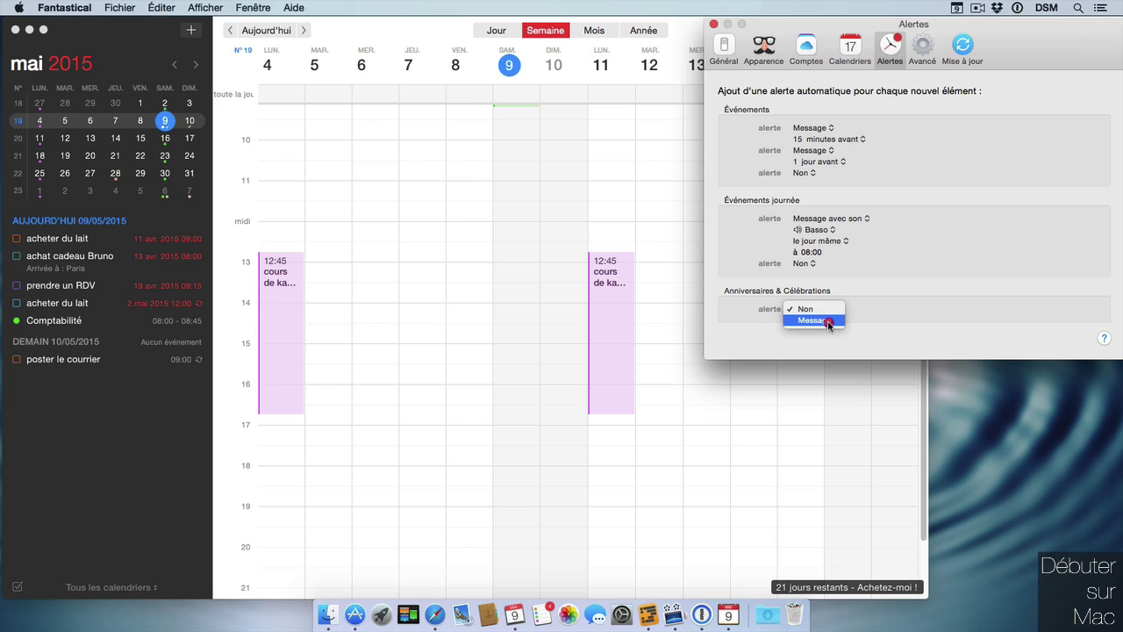
click(825, 321)
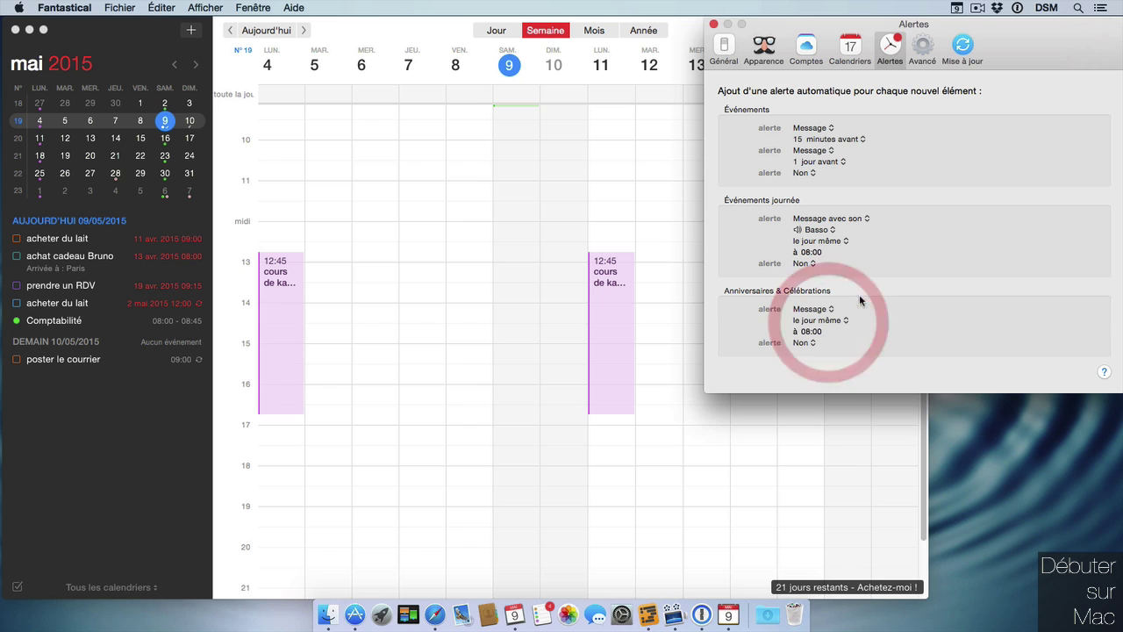
click(808, 322)
click(829, 332)
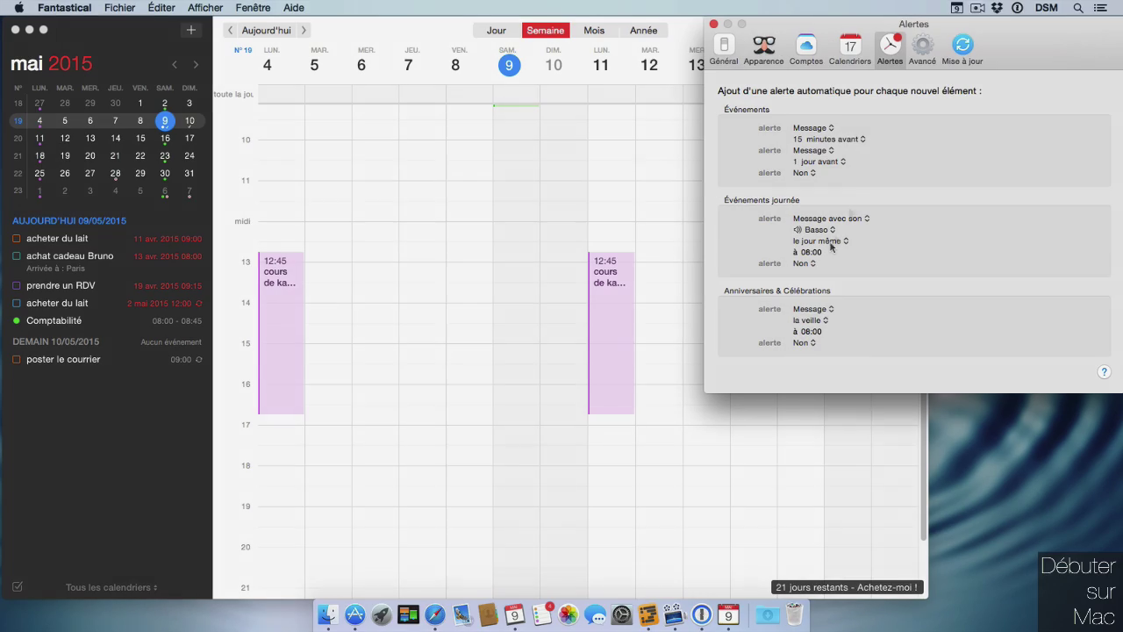
Step: View the calendar sets settings, and switch to the Calendrier app to see its calendars before minimising it
click(956, 8)
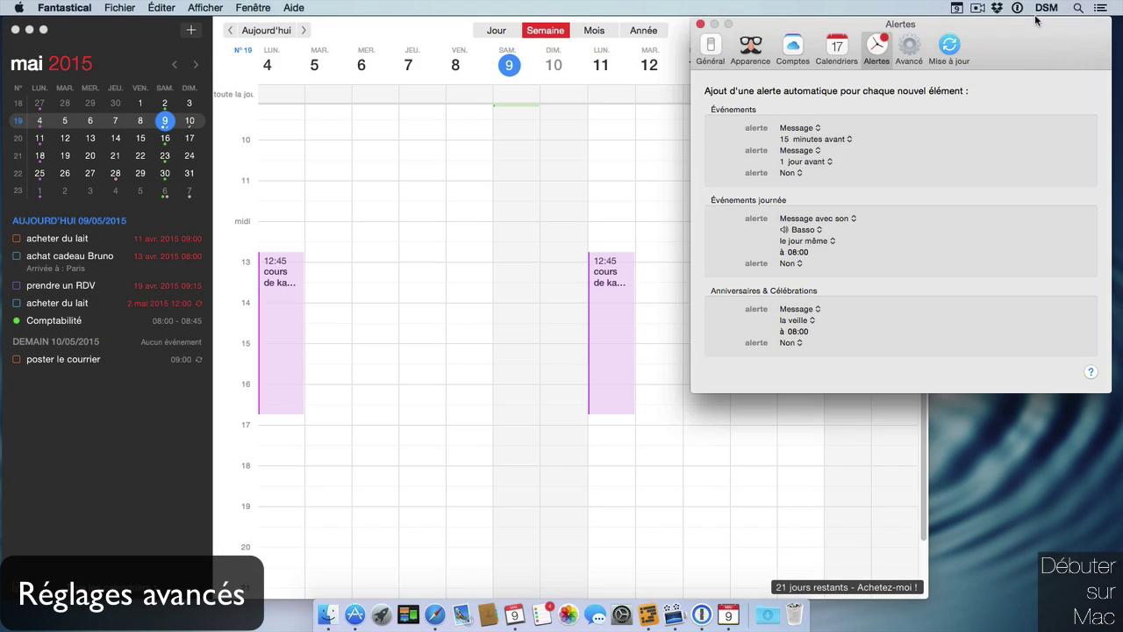
click(838, 48)
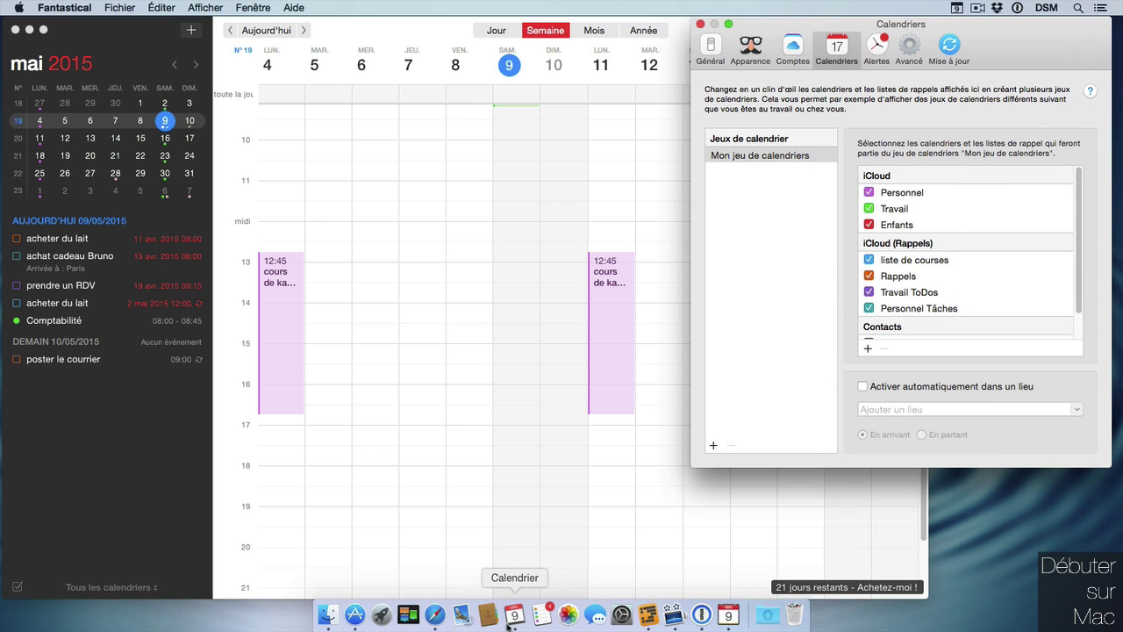
click(514, 616)
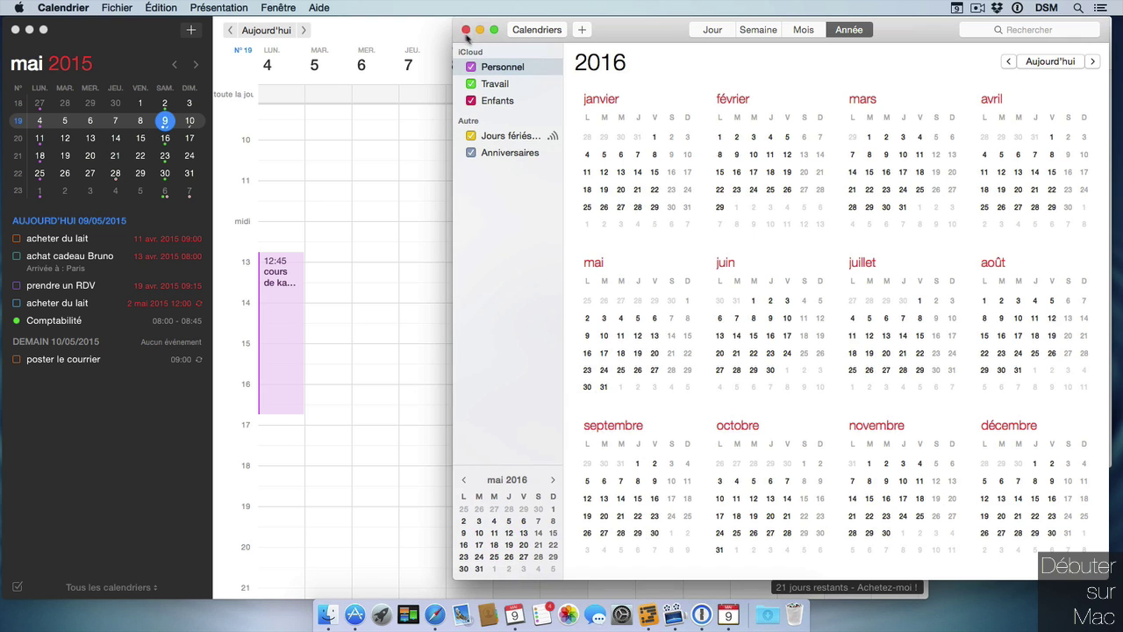
click(479, 31)
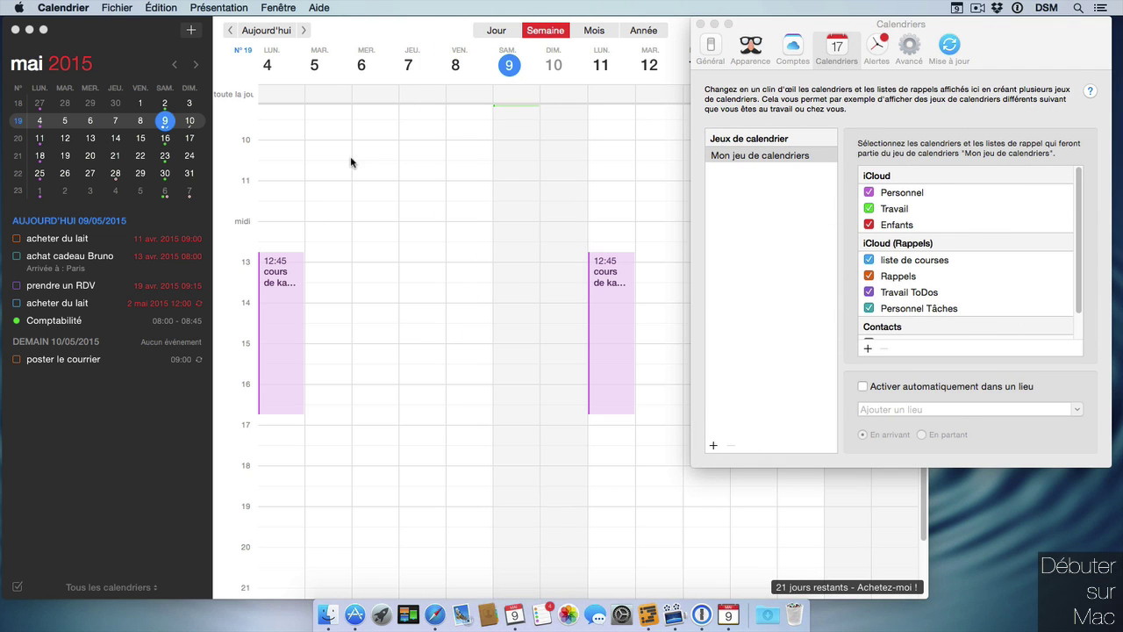
click(827, 26)
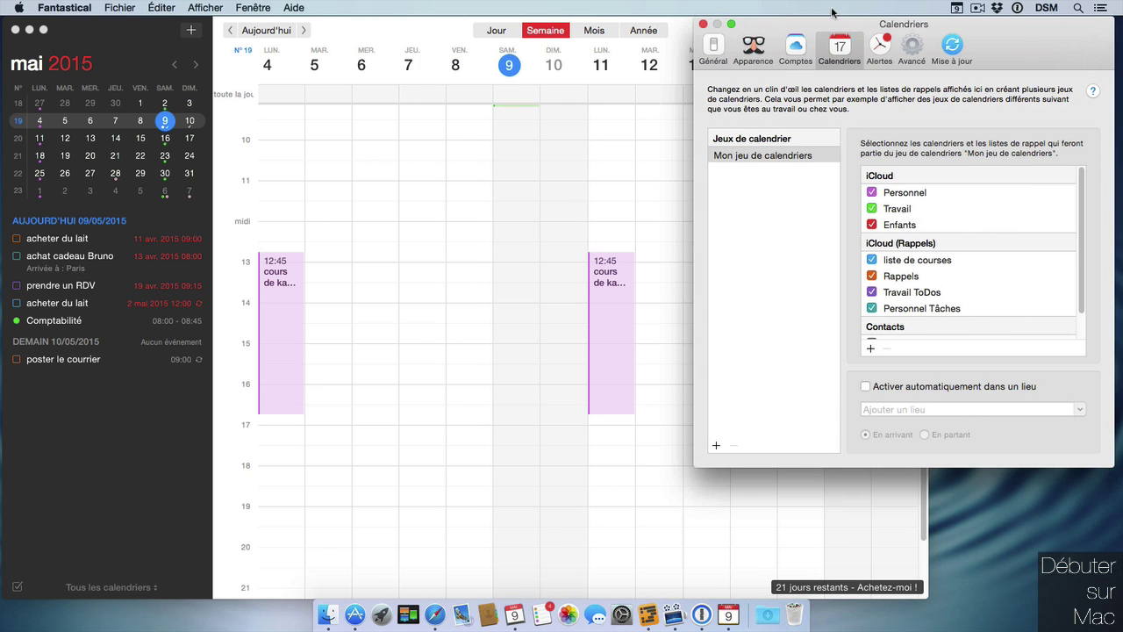
Step: Add a Google account in the account settings and accept the permissions requested for it
click(794, 46)
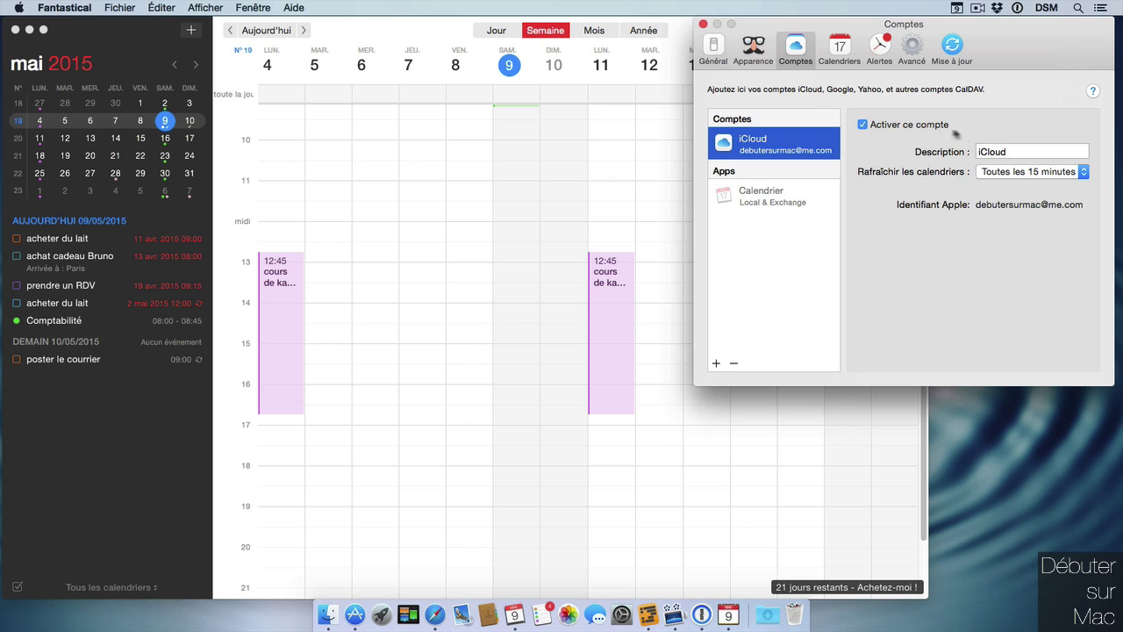
click(715, 362)
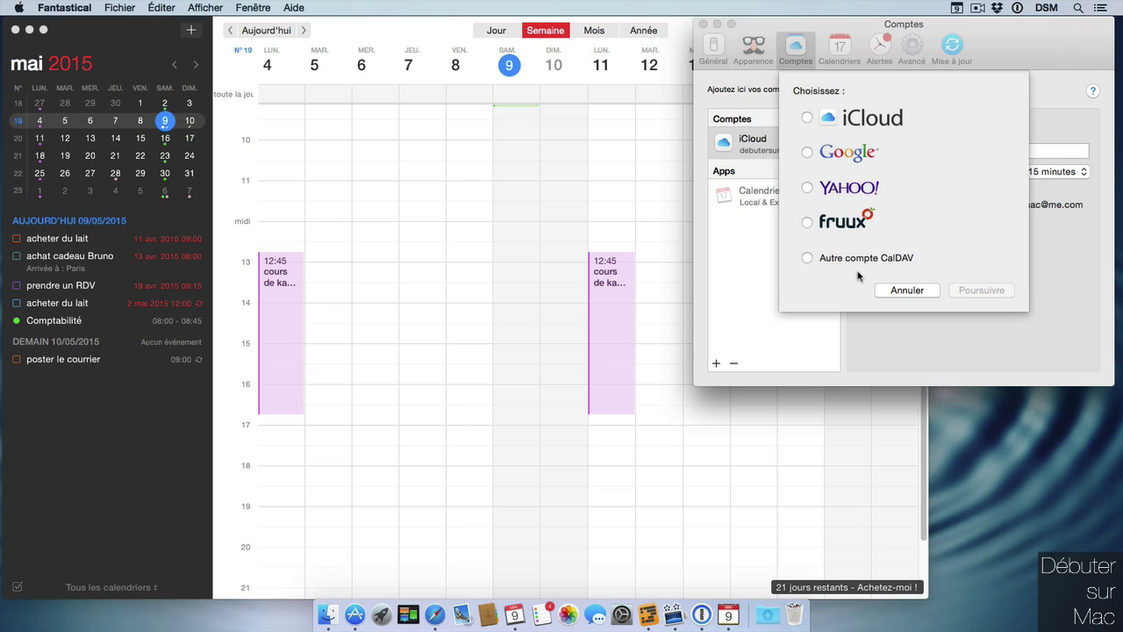
click(807, 156)
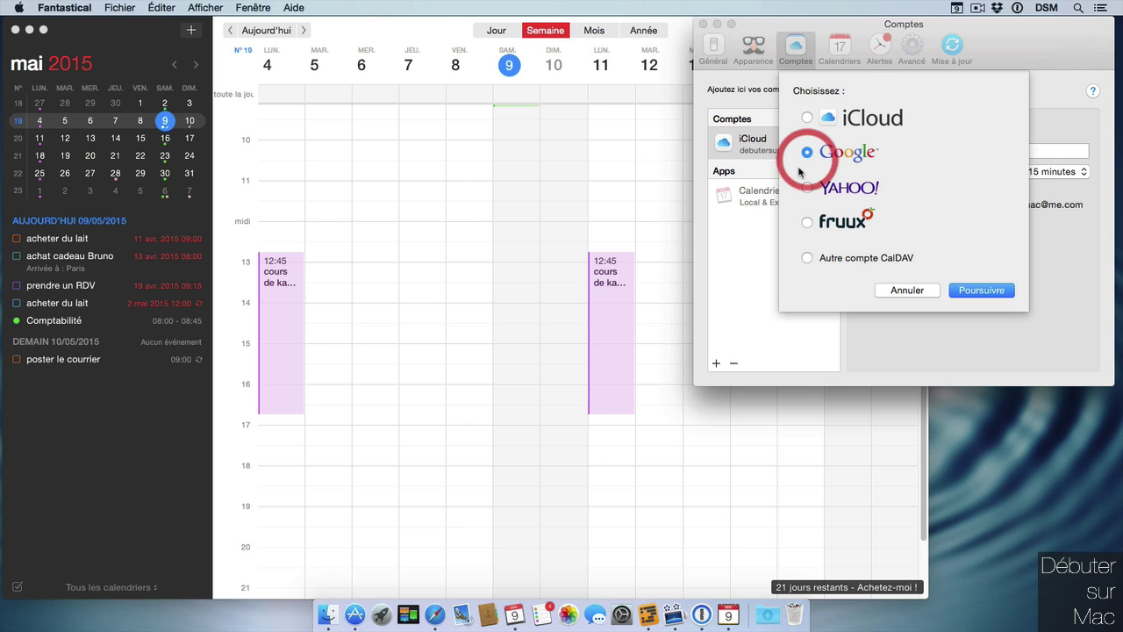
click(988, 293)
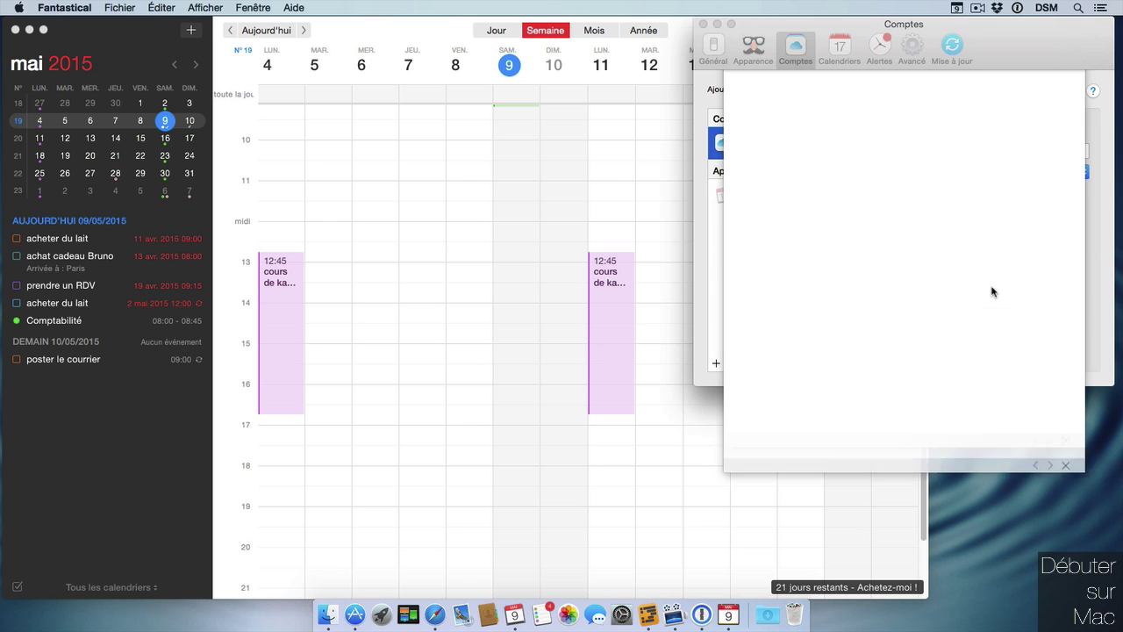
drag(1046, 24, 965, 24)
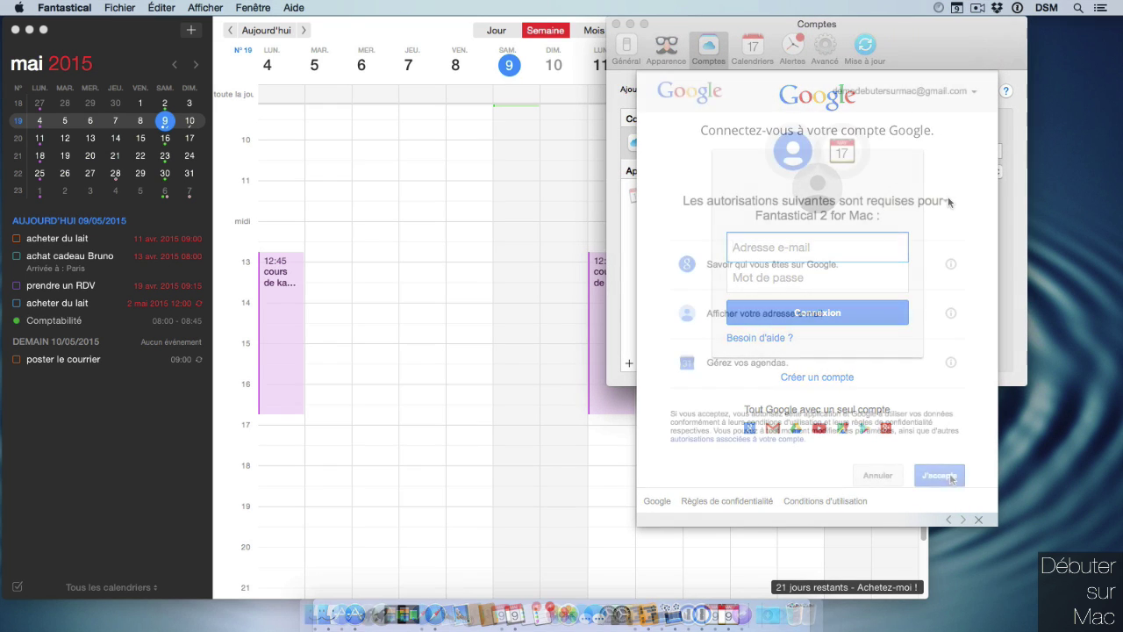
click(935, 473)
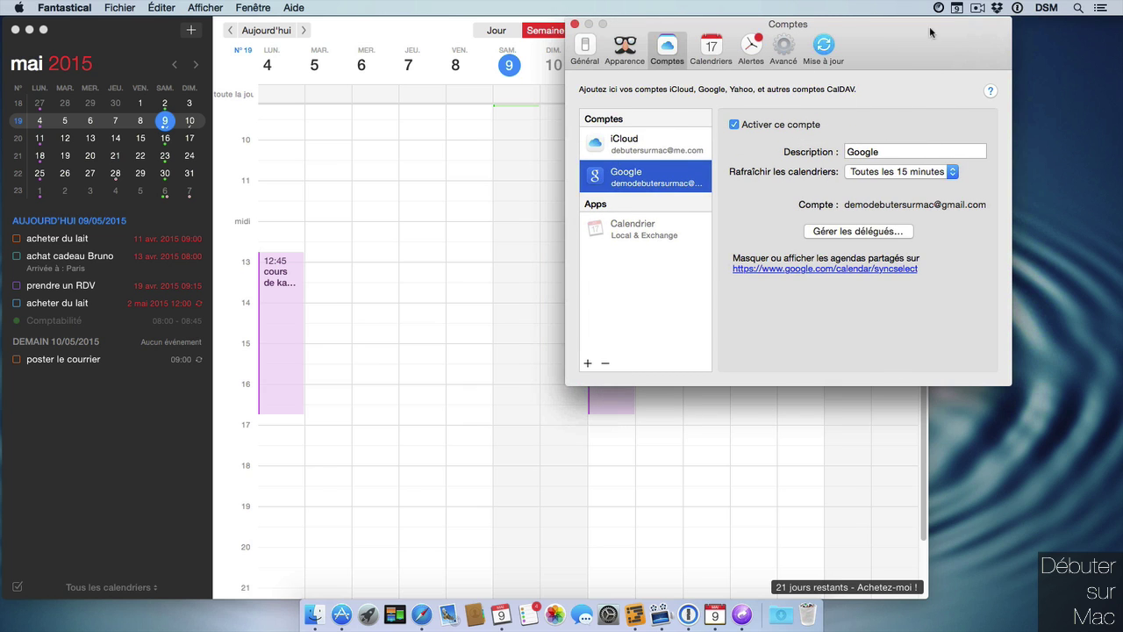
Step: Check the calendar refresh intervals offered for the iCloud account and return to the Google account's settings
click(647, 144)
click(945, 172)
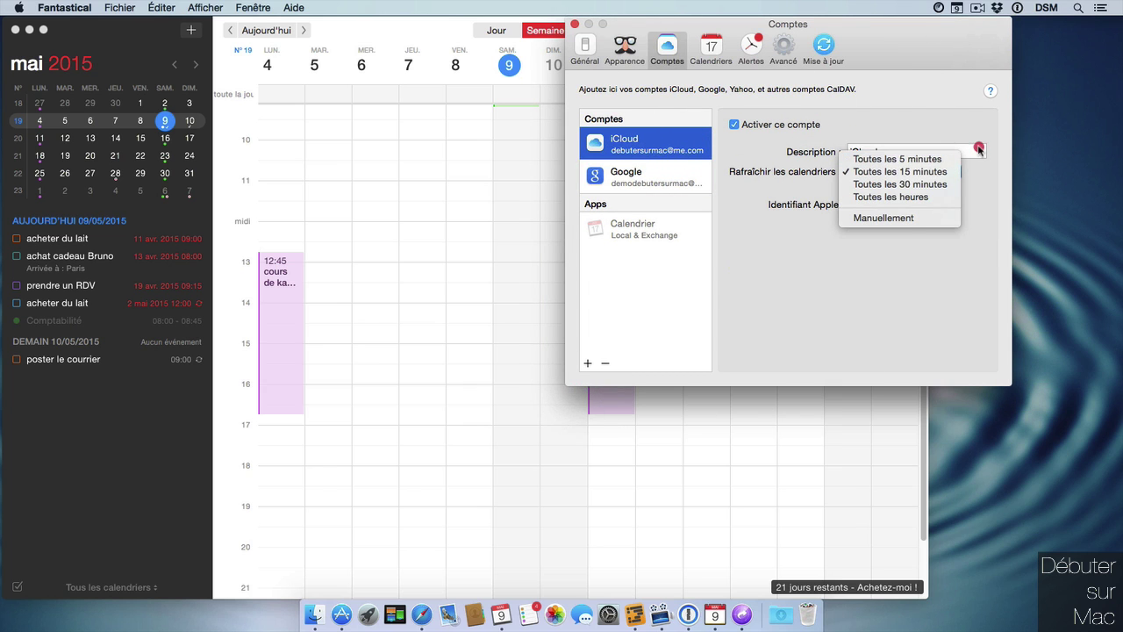
click(976, 102)
click(645, 181)
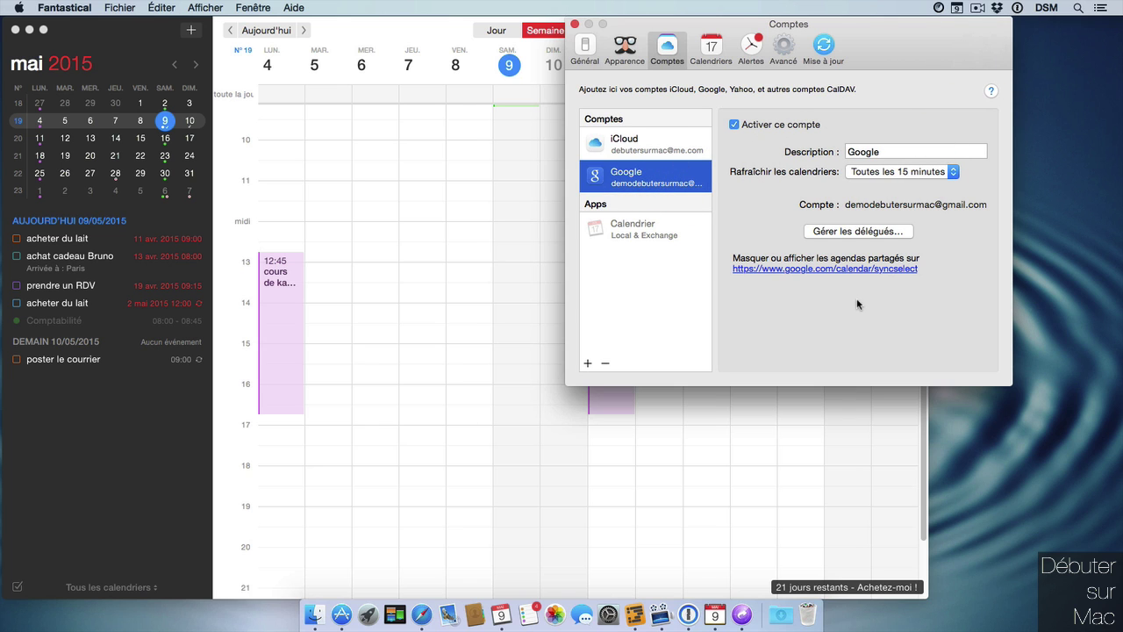
Step: Review the iCloud, Google and contacts calendars available for the calendar set "Mon jeu de calendriers" in the calendar settings
drag(891, 28, 874, 28)
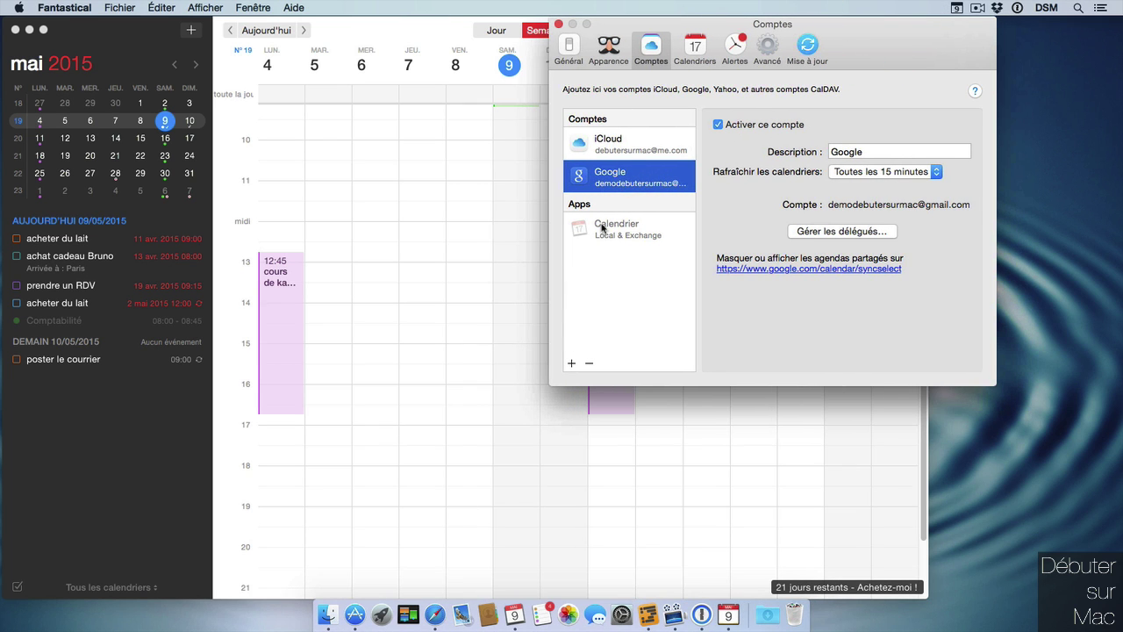
click(696, 54)
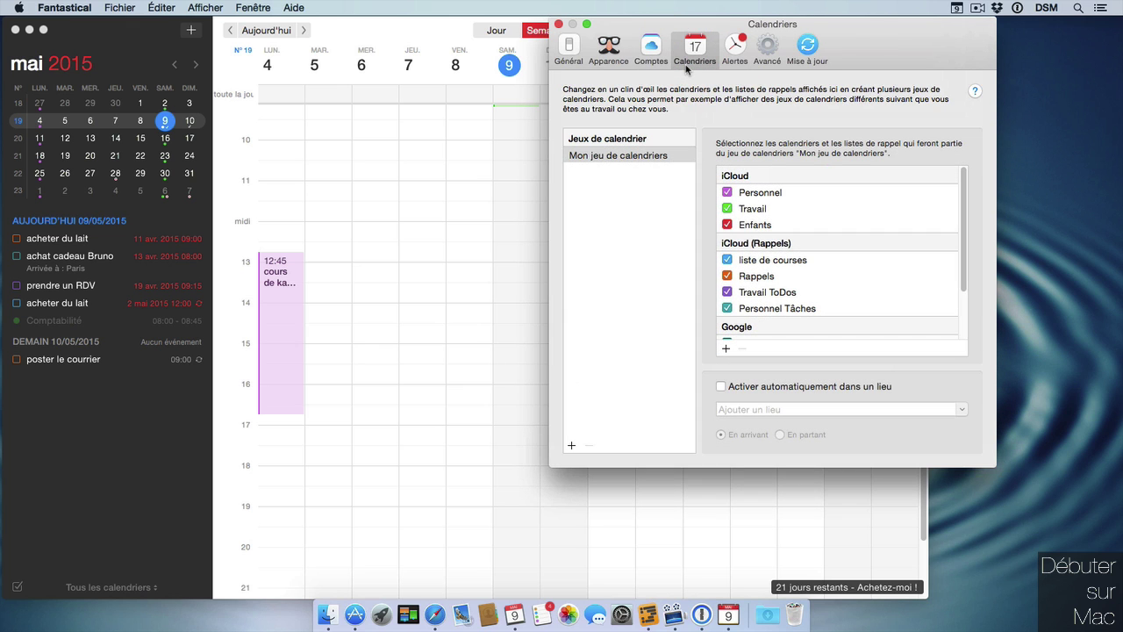
drag(896, 35, 887, 34)
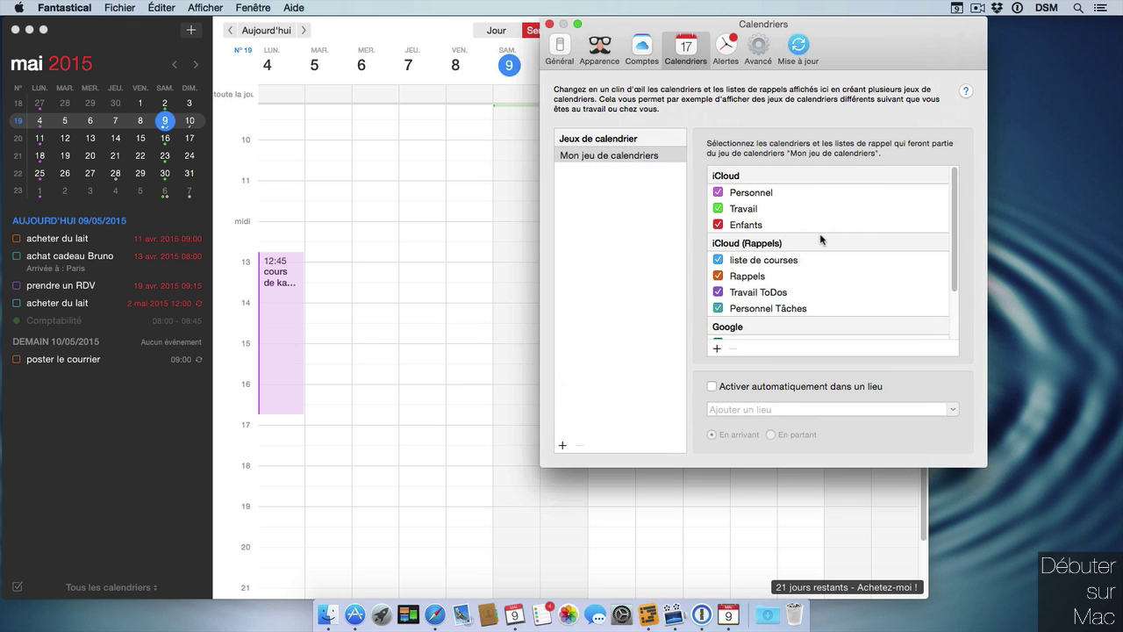
drag(954, 263, 950, 228)
drag(952, 220, 952, 263)
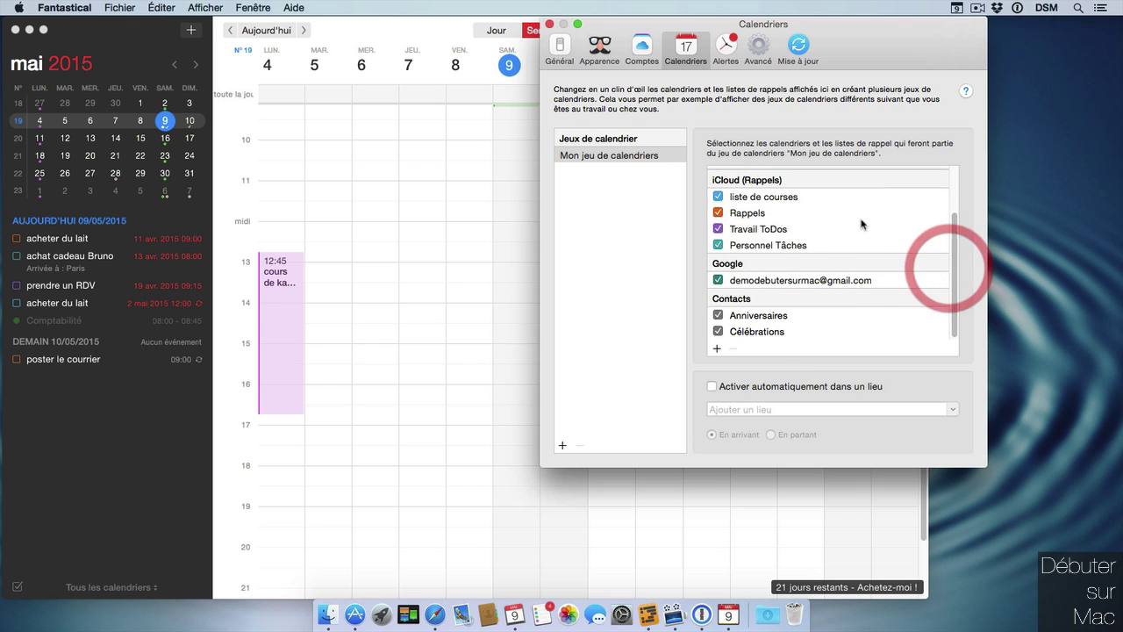
click(834, 280)
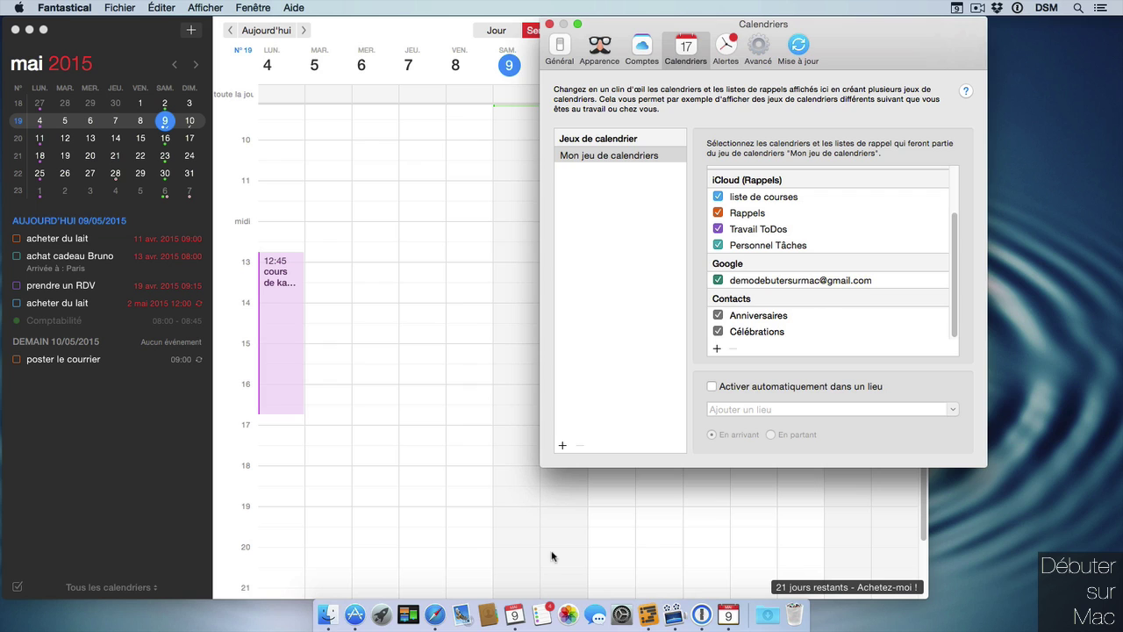
click(801, 316)
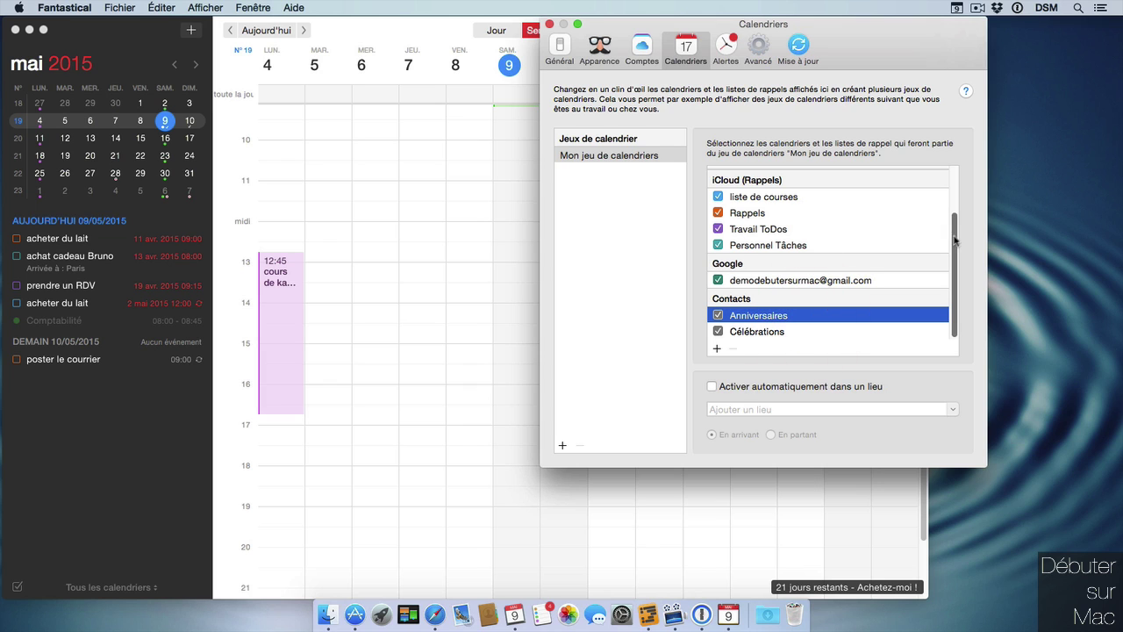
click(957, 276)
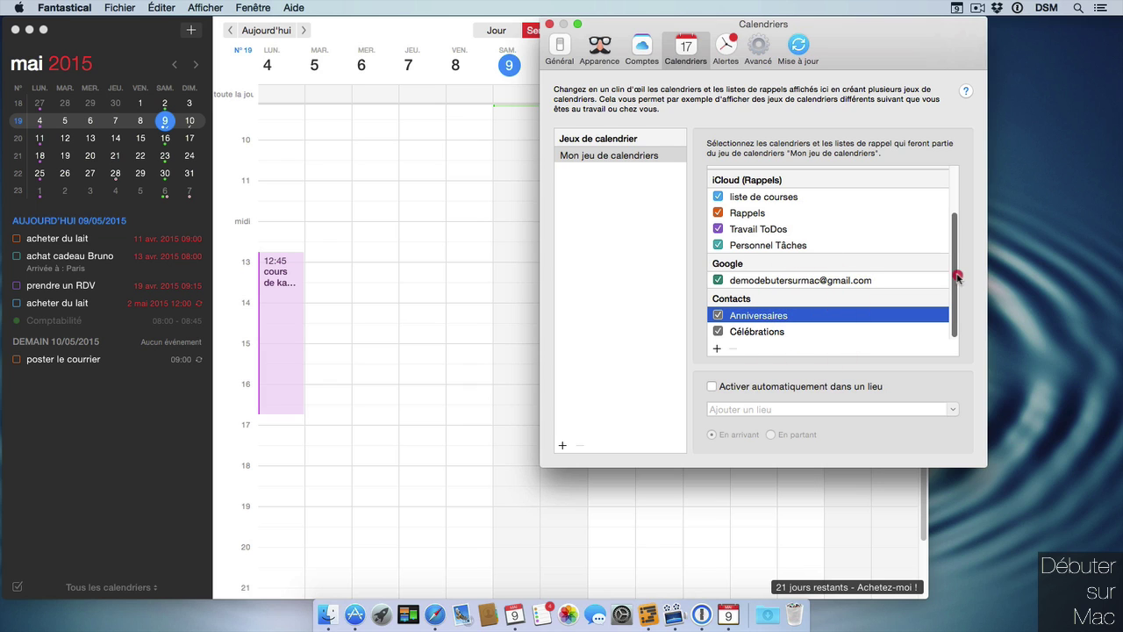
click(783, 332)
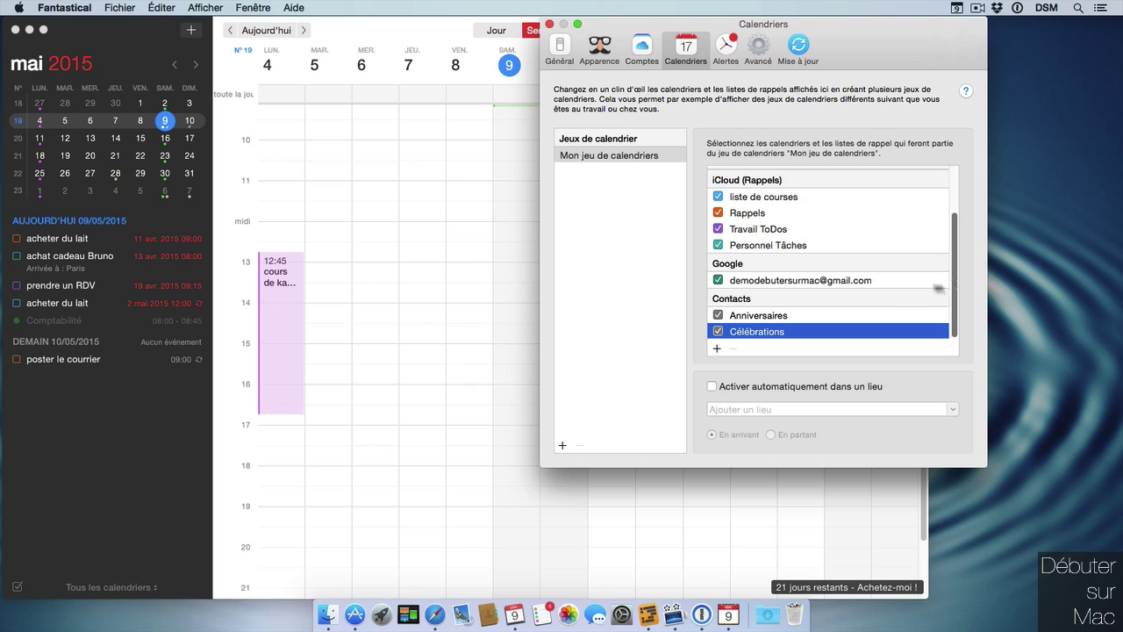
Step: Turn the Anniversaires and Célébrations calendars off and back on in the calendar set
click(719, 315)
click(729, 337)
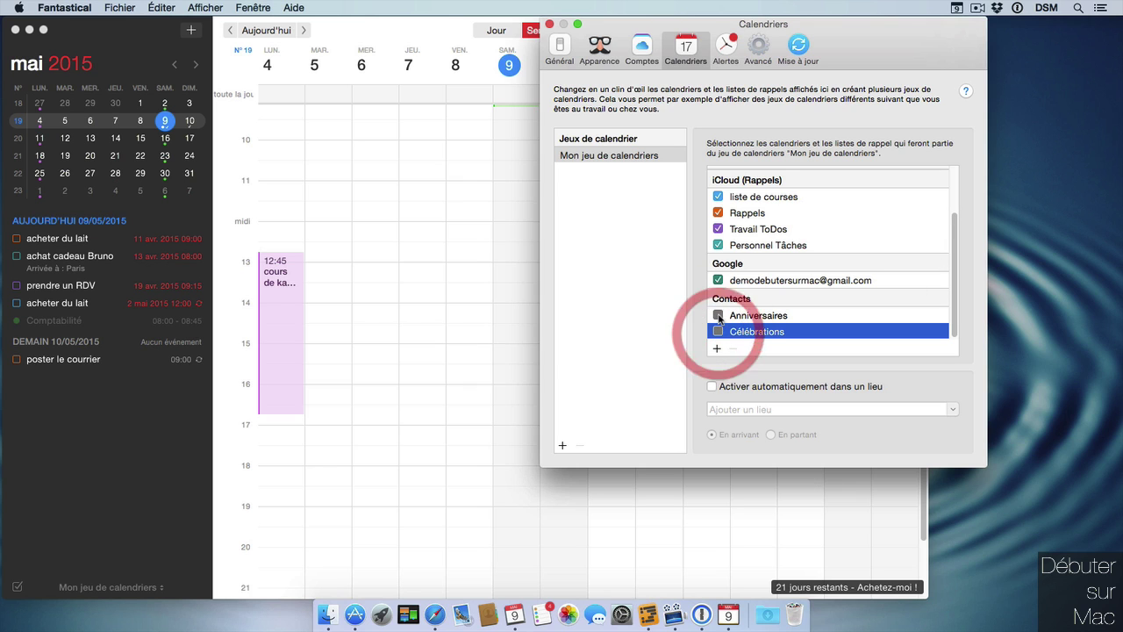
click(717, 334)
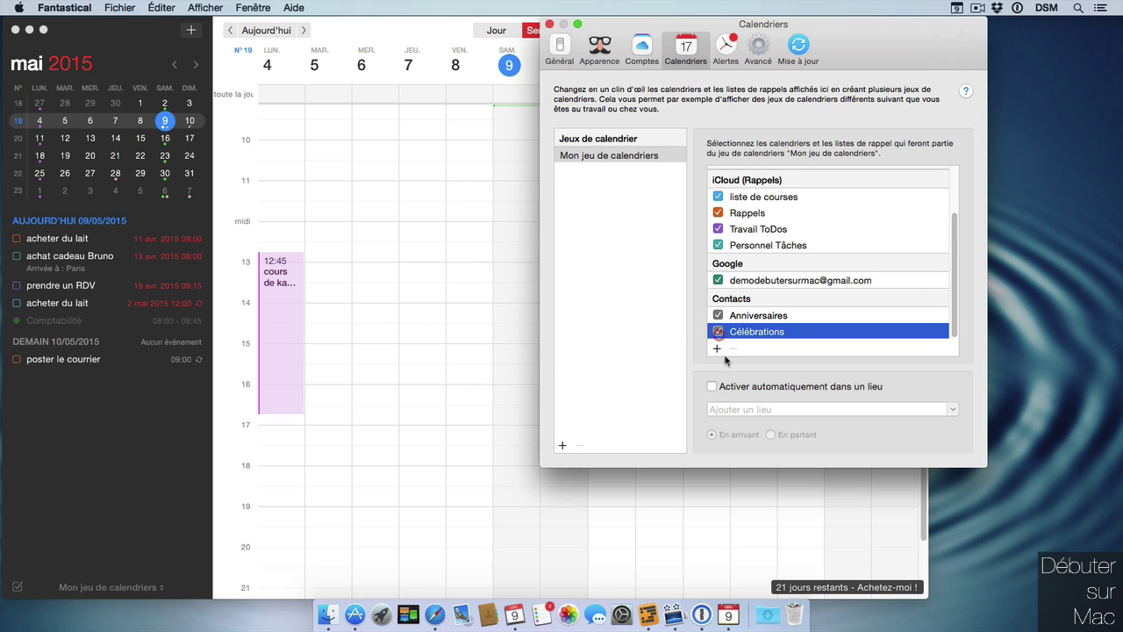
Step: Reorder the iCloud reminder lists so that "liste de courses" comes directly after "Rappels"
scroll(825, 263, up, 2)
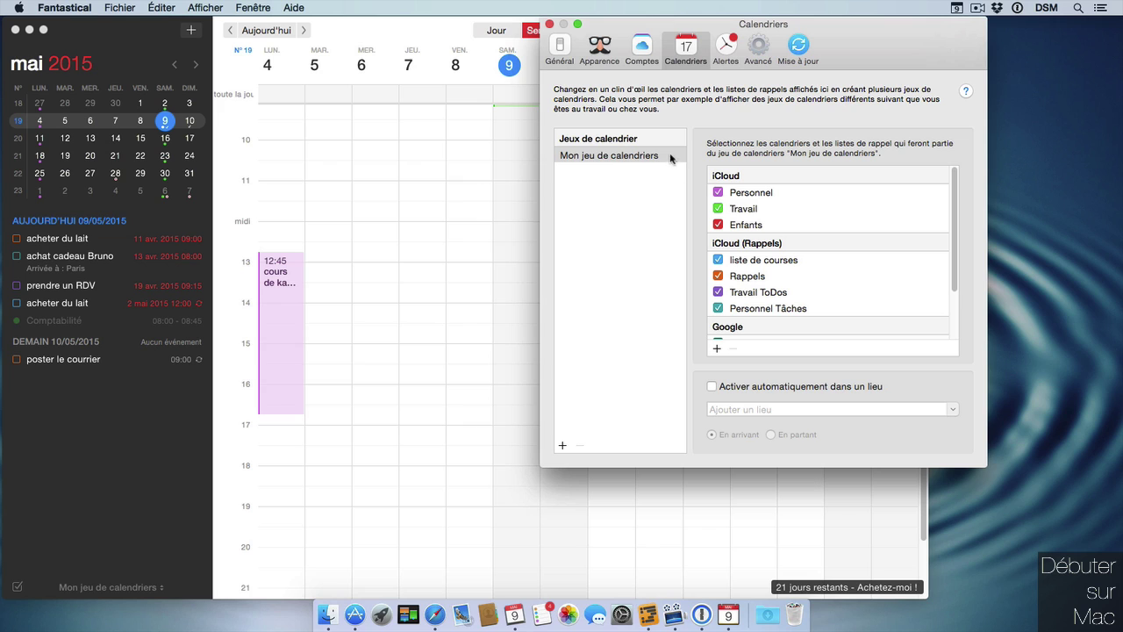
click(671, 158)
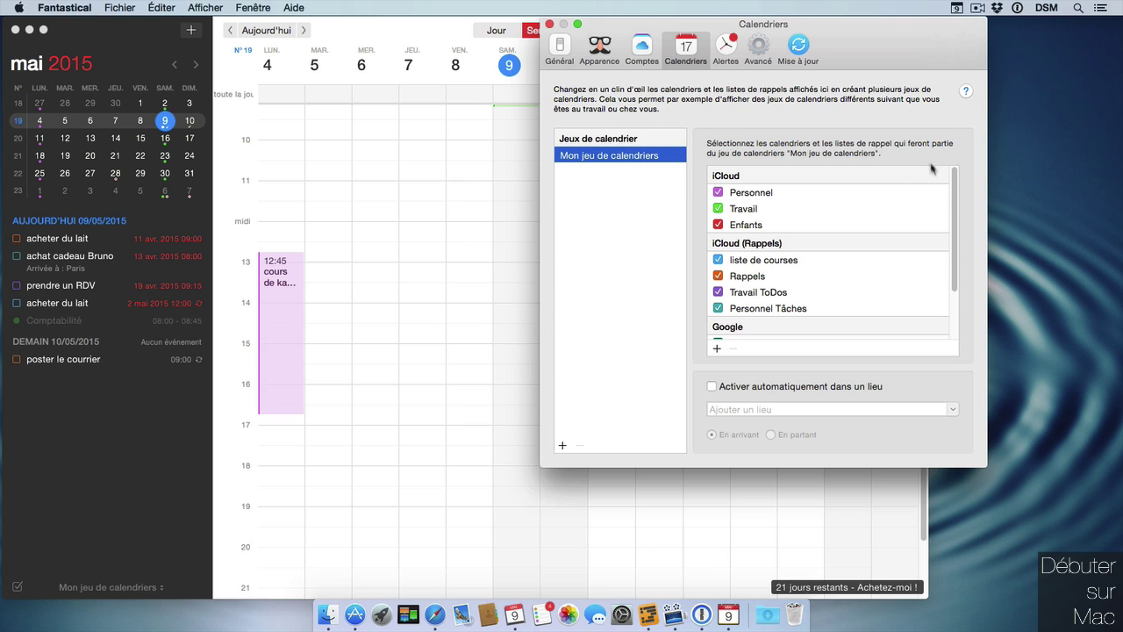
click(786, 192)
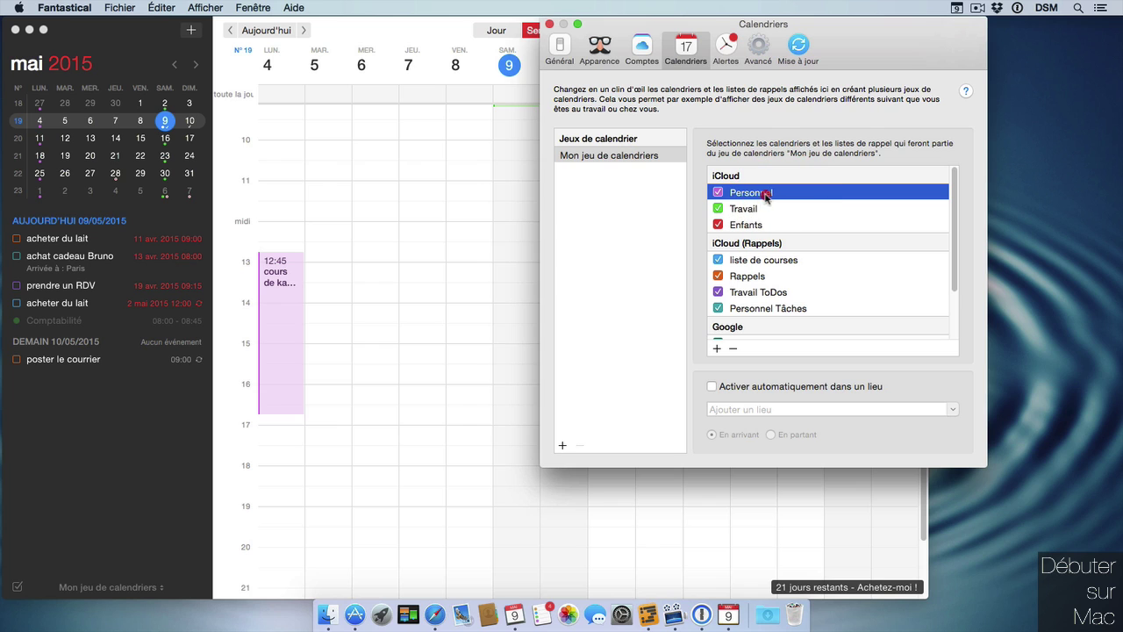
mouse_move(765, 194)
mouse_down()
mouse_move(764, 224)
mouse_move(764, 192)
mouse_up()
drag(785, 264, 794, 300)
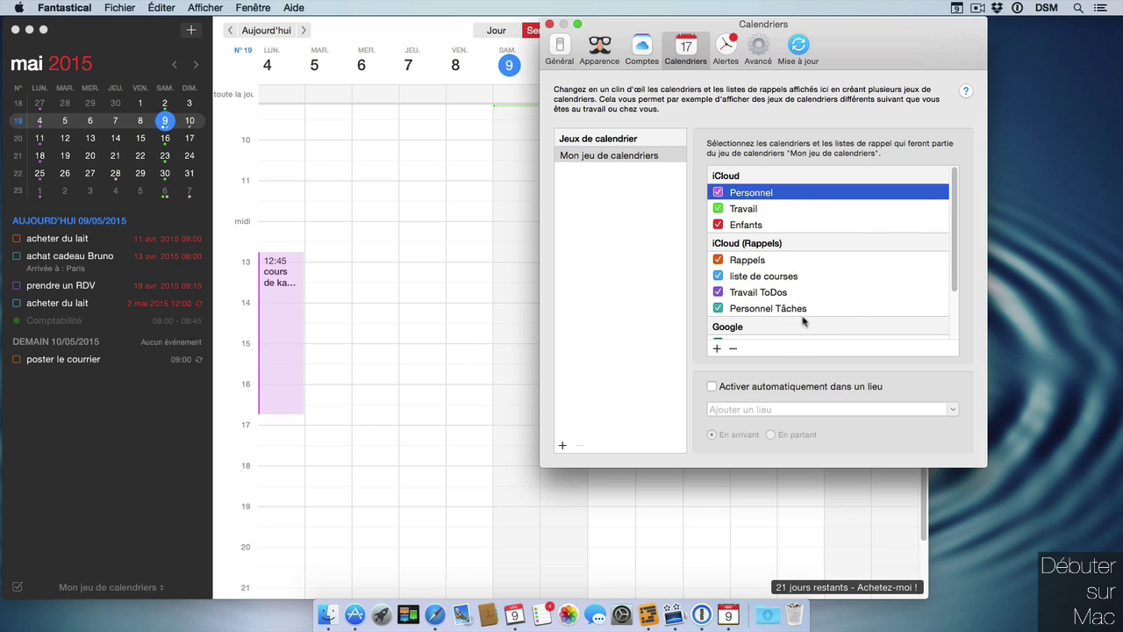
Step: Set the iCloud Personnel calendar's colour to Bleu, toggle its "Ignore alerts" option and save the changes
double_click(772, 194)
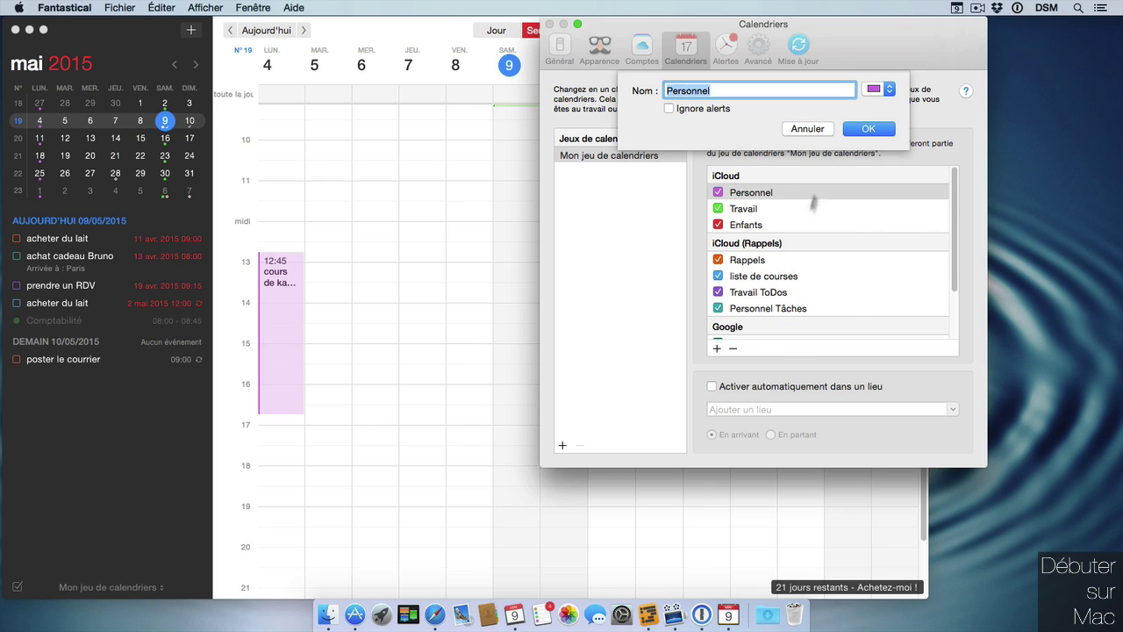
click(879, 89)
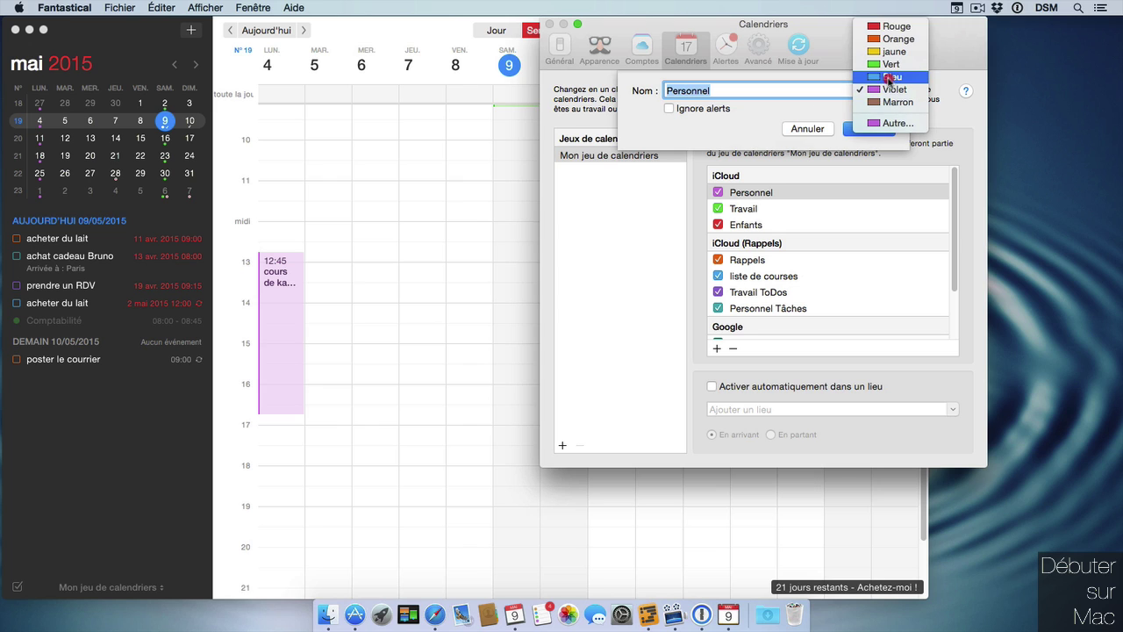
click(904, 75)
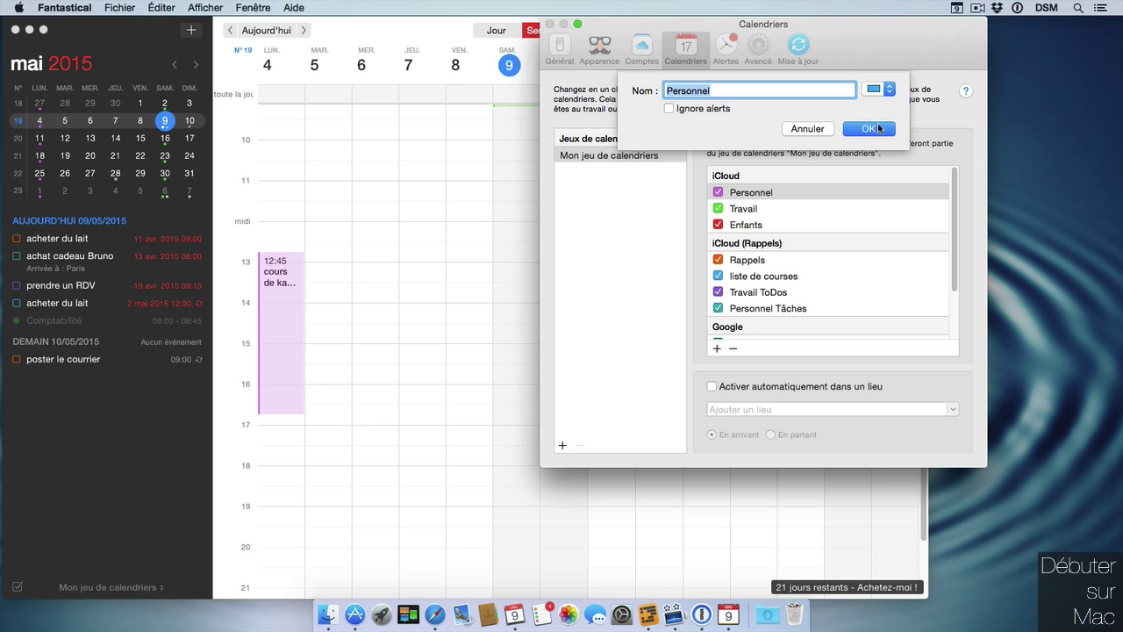
click(679, 109)
key(Return)
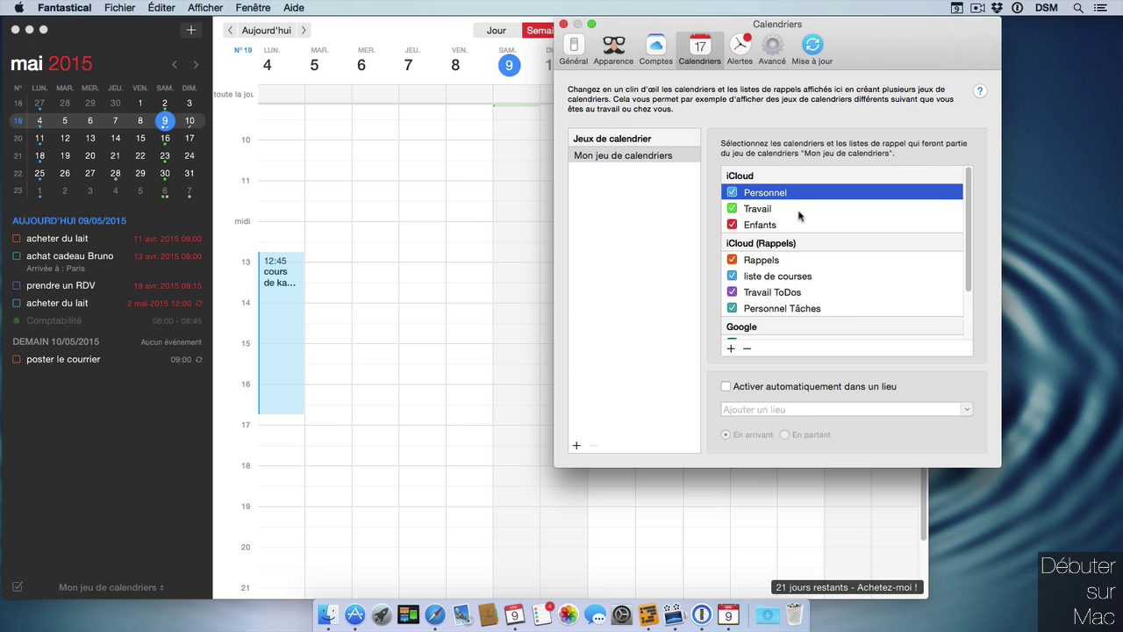
Step: Give the iCloud Enfants calendar a custom olive colour from the colour wheel
double_click(793, 229)
click(900, 91)
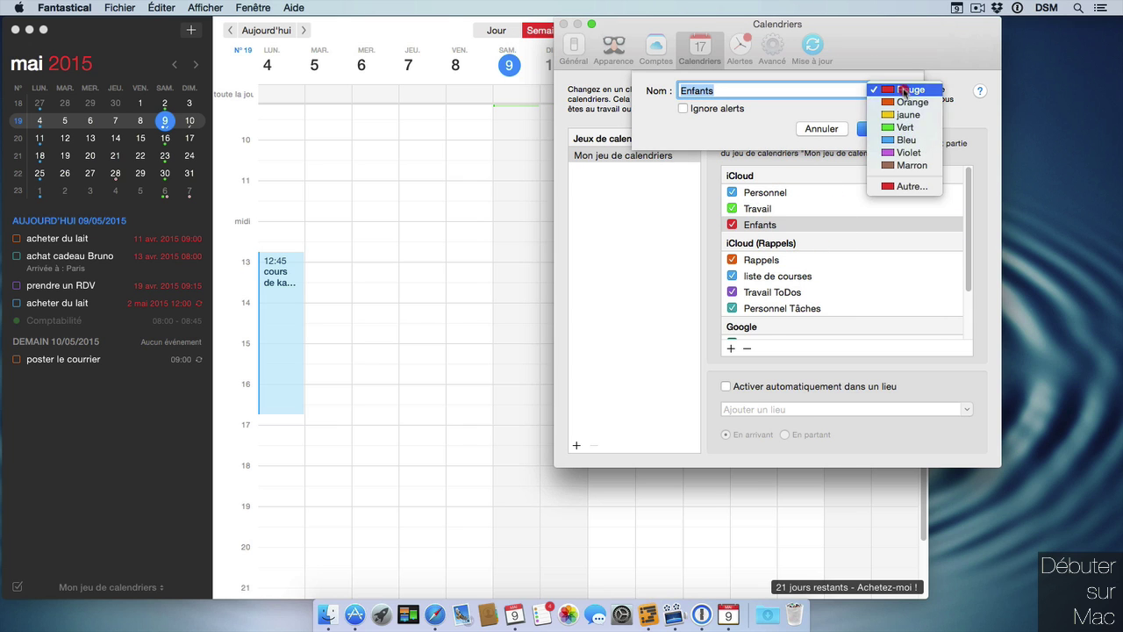
click(906, 129)
click(894, 91)
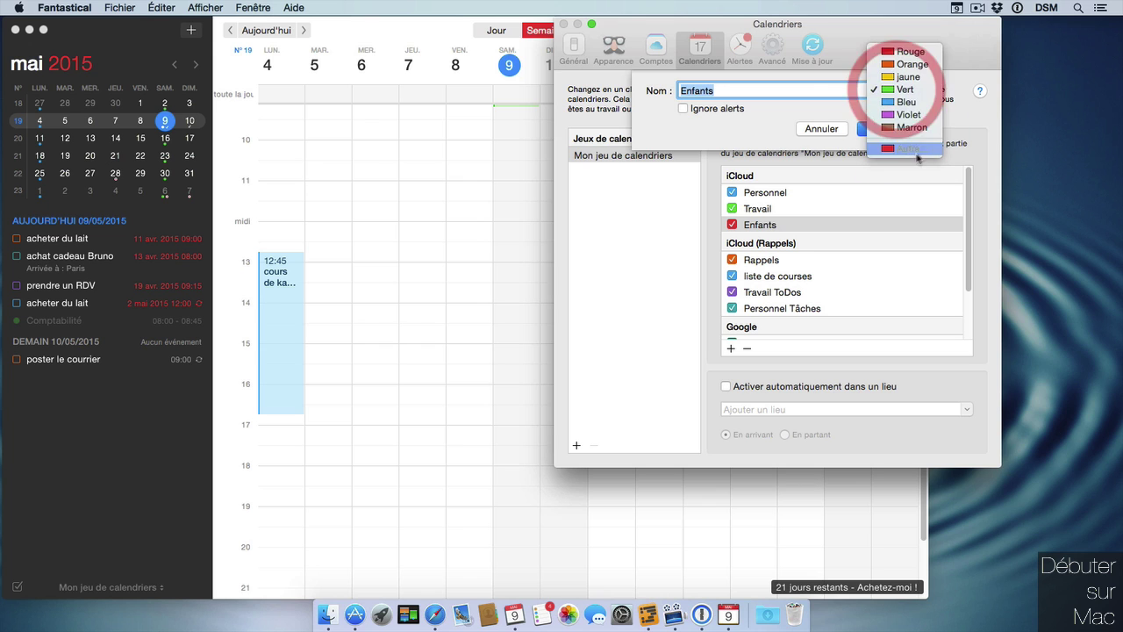
click(930, 140)
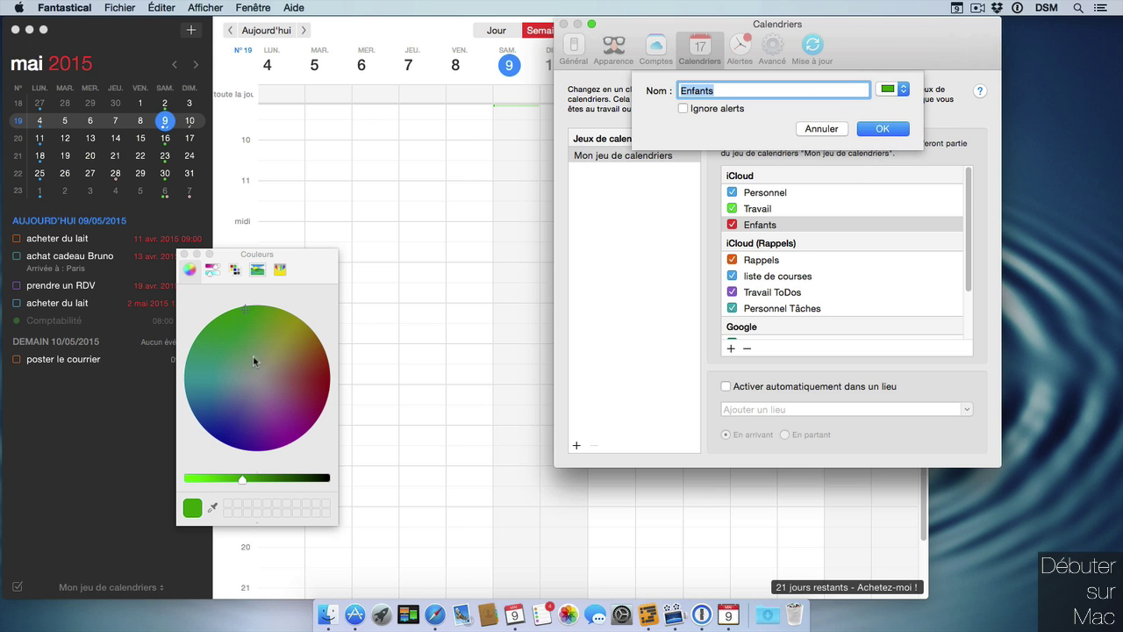
click(279, 336)
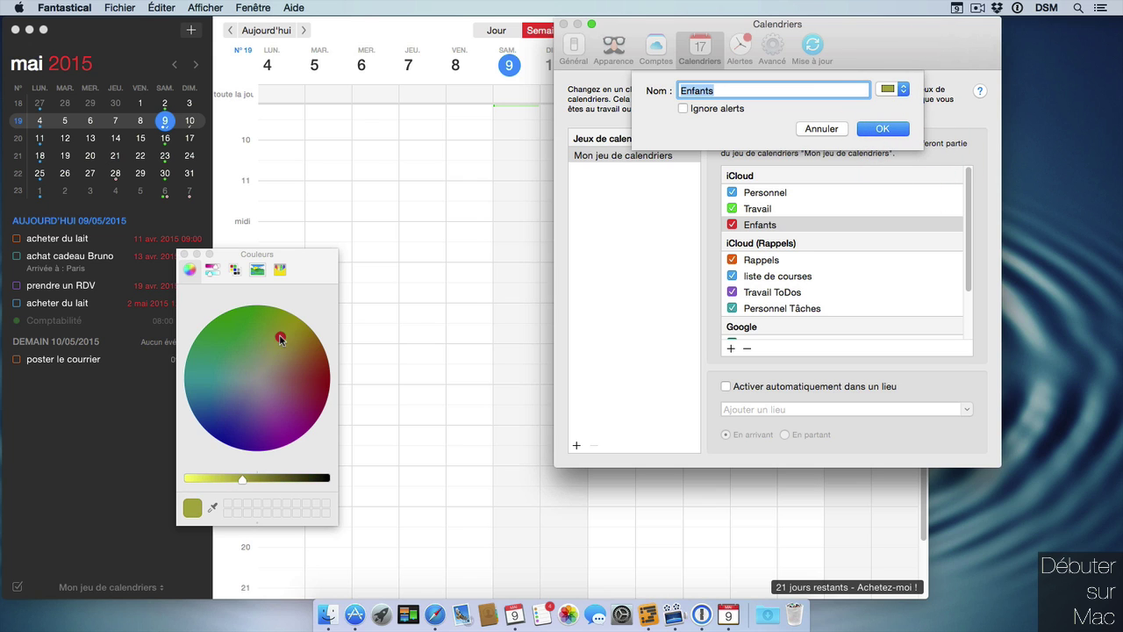
click(185, 254)
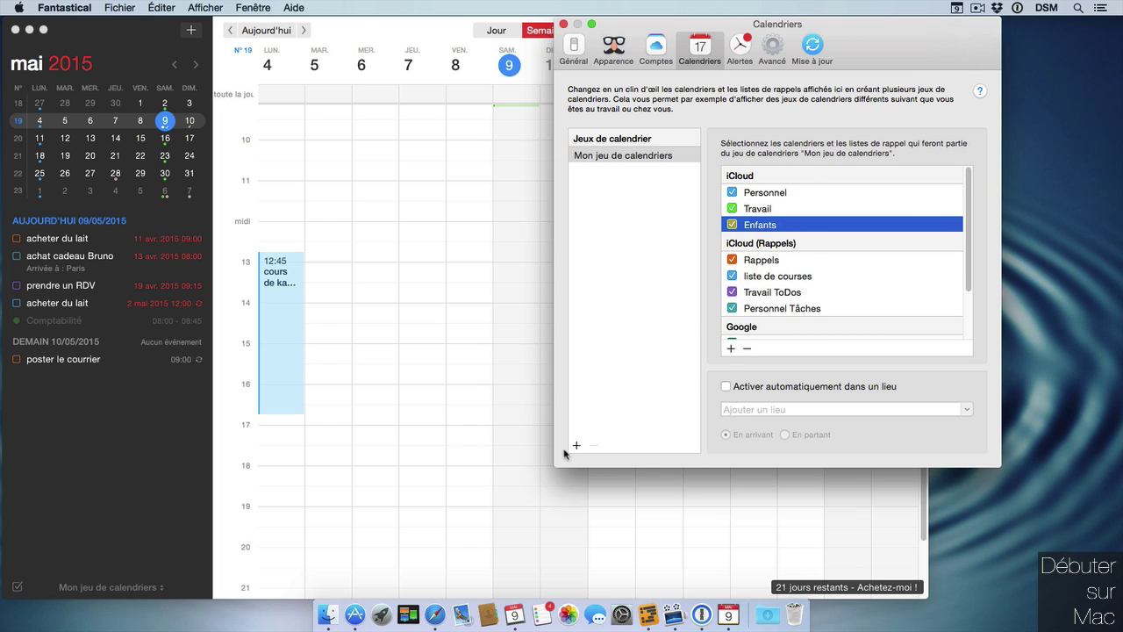
Step: Add an untitled iCloud reminder list, and turn on synchronisation of local and Exchange calendars for Calendrier in the account settings
click(729, 349)
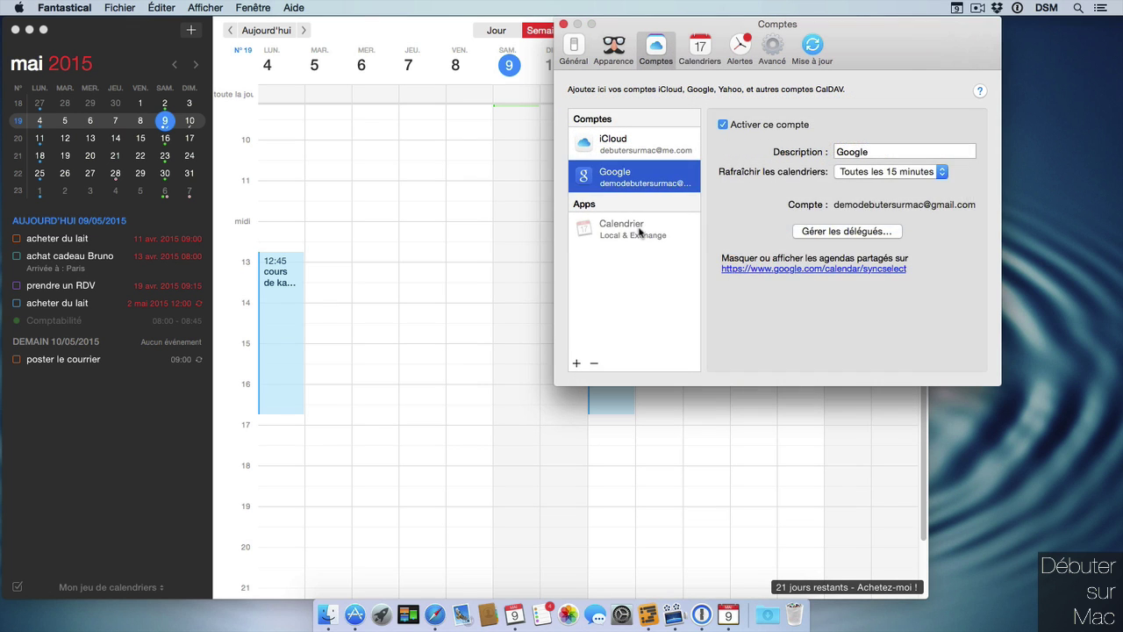
click(640, 230)
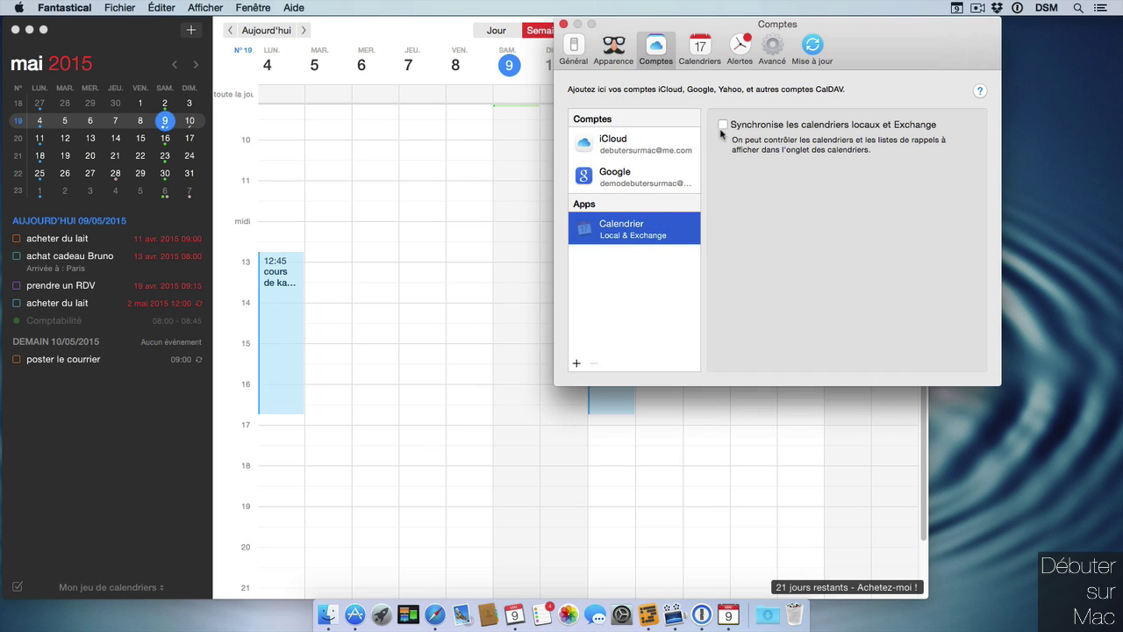
click(723, 125)
click(699, 48)
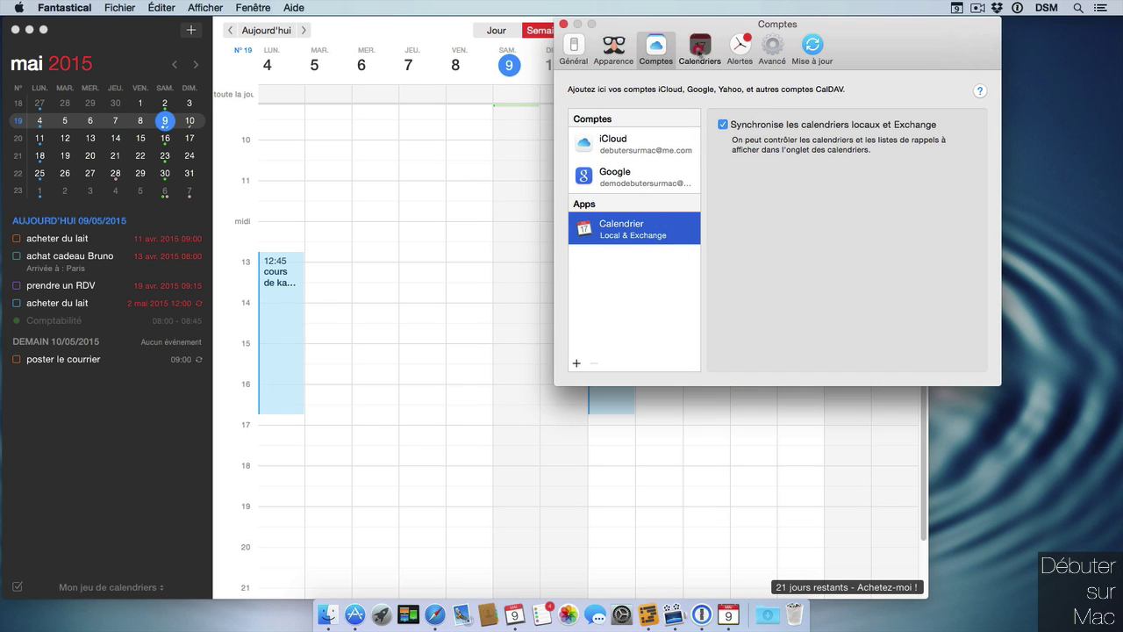
scroll(961, 329, down, 3)
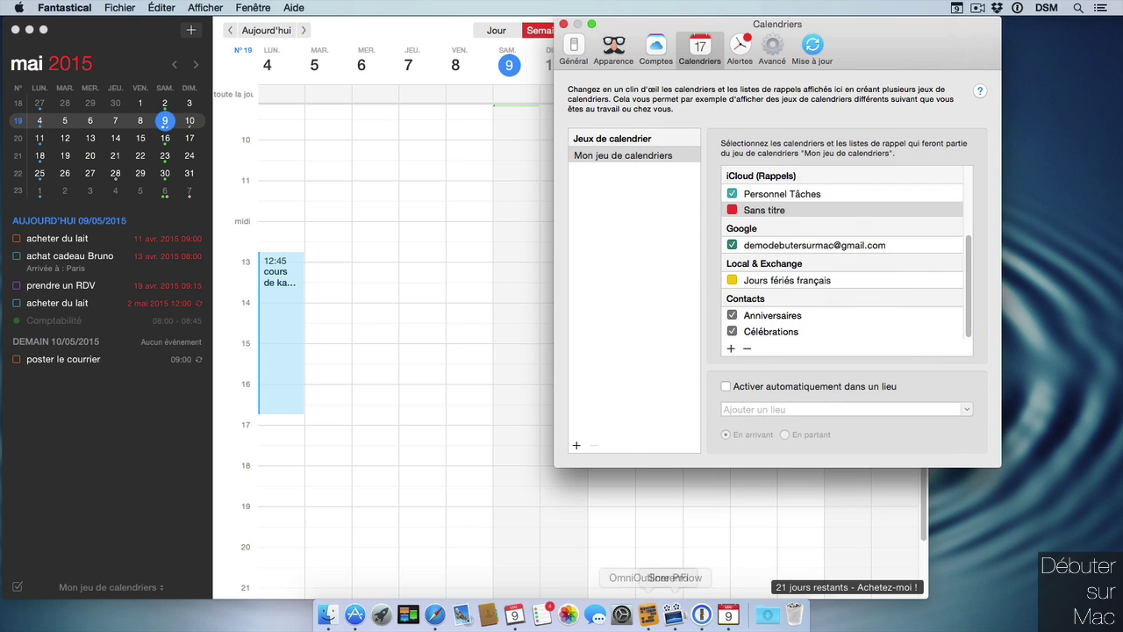
Step: Switch to the Calendrier app to look at its subscribed public holidays calendar, and close its window
click(517, 619)
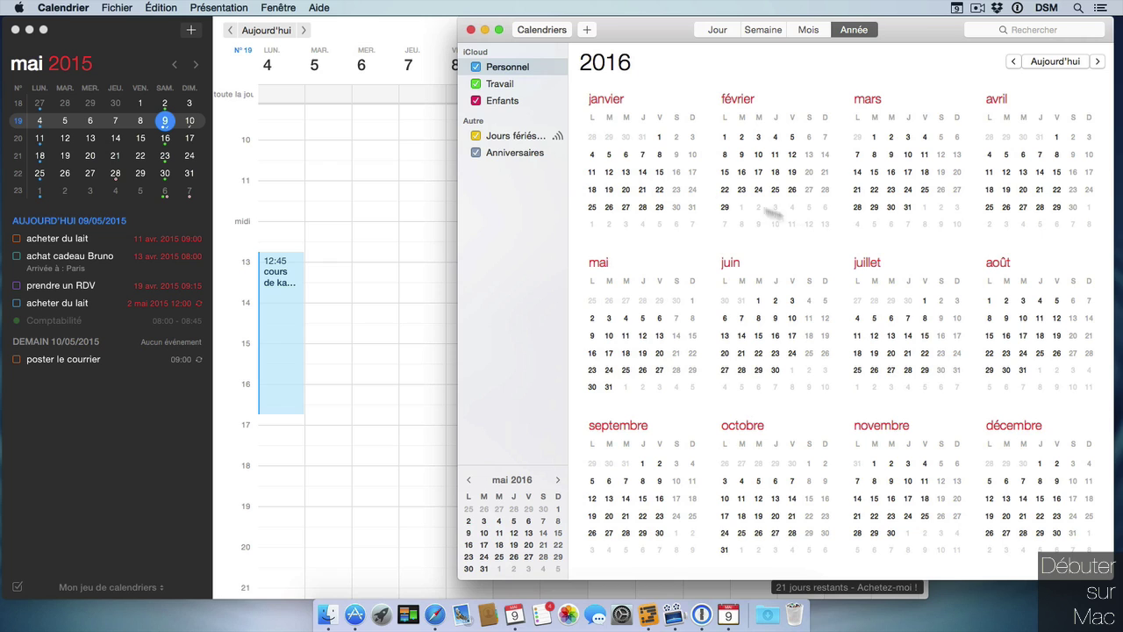
click(514, 136)
click(510, 141)
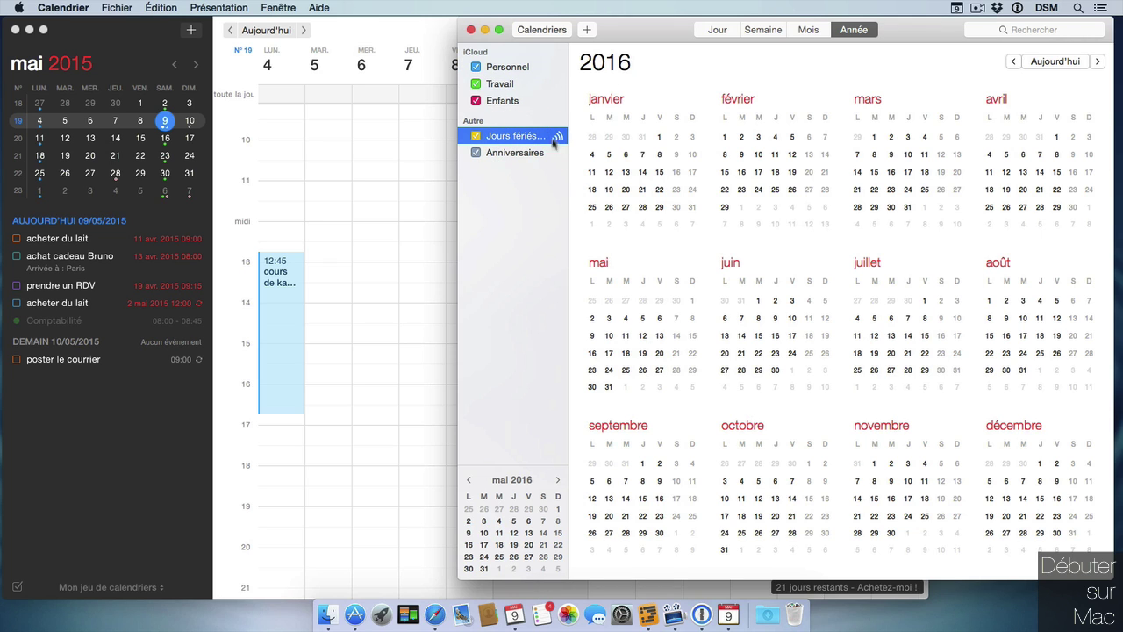
click(470, 29)
click(444, 29)
Step: Include the "Jours fériés français" calendar in the Fantastical calendar set and uncover more of the week view
click(961, 37)
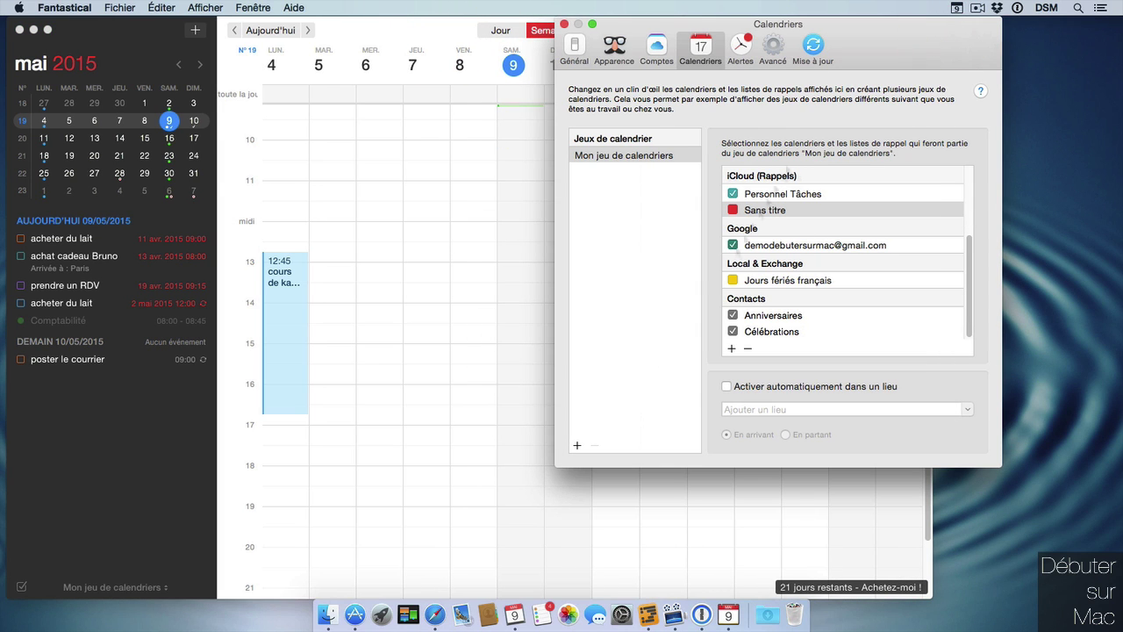
click(733, 280)
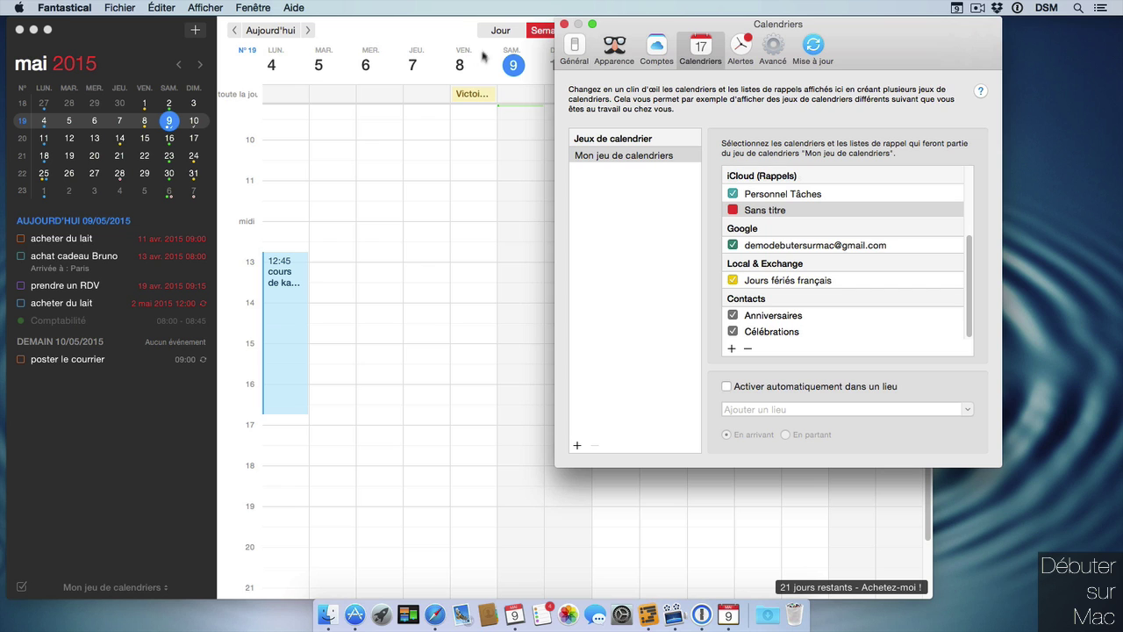
drag(909, 35, 942, 35)
Step: Create a new iCloud calendar named "famille"
click(842, 245)
click(764, 348)
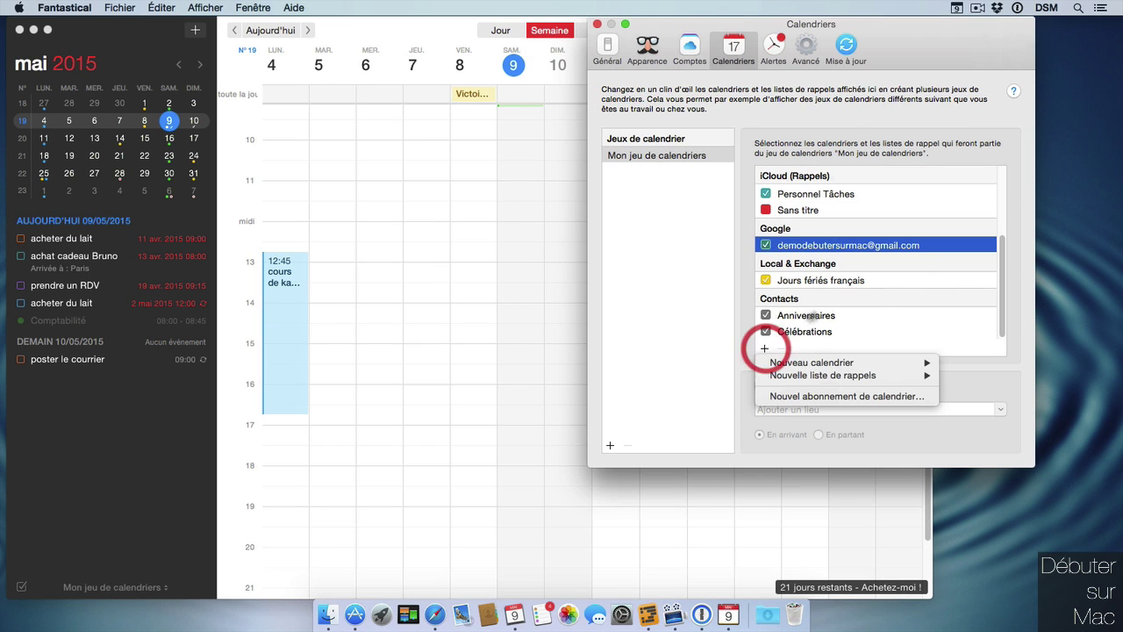
mouse_move(916, 363)
click(965, 362)
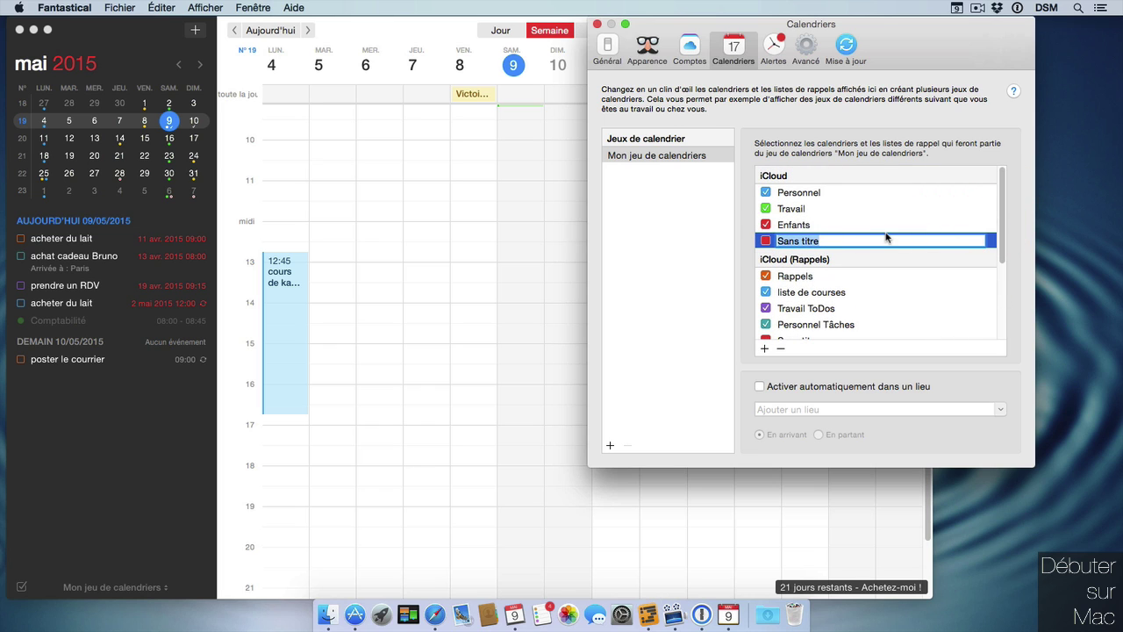
text(famille)
key(Return)
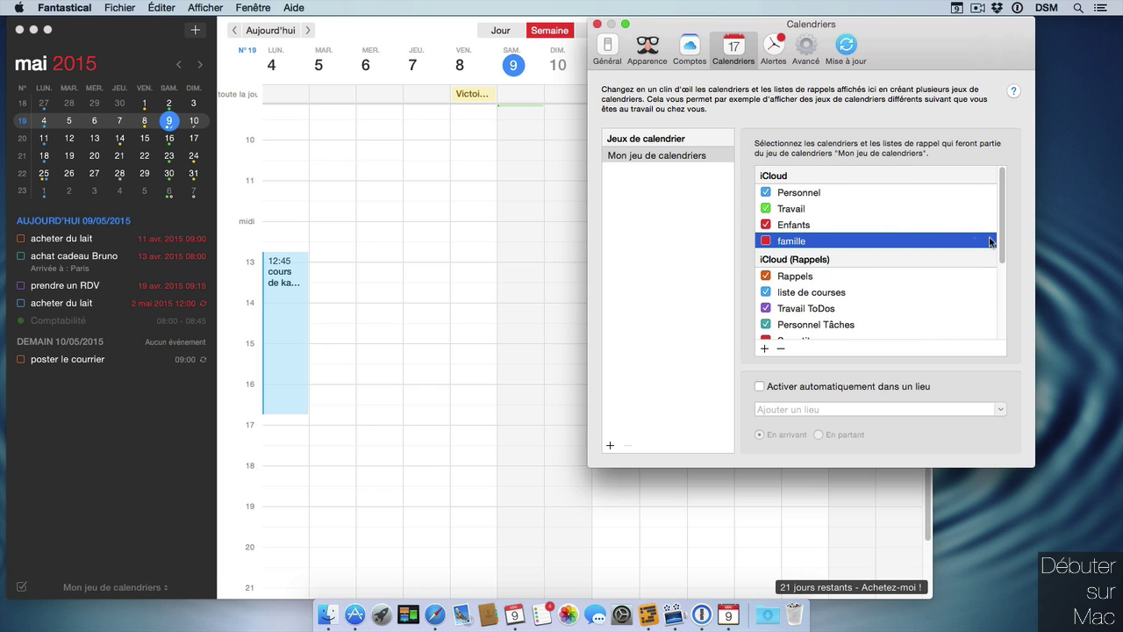
Step: Change the colour of the "famille" iCloud calendar to orange and include it in the current calendar set
double_click(926, 242)
click(948, 92)
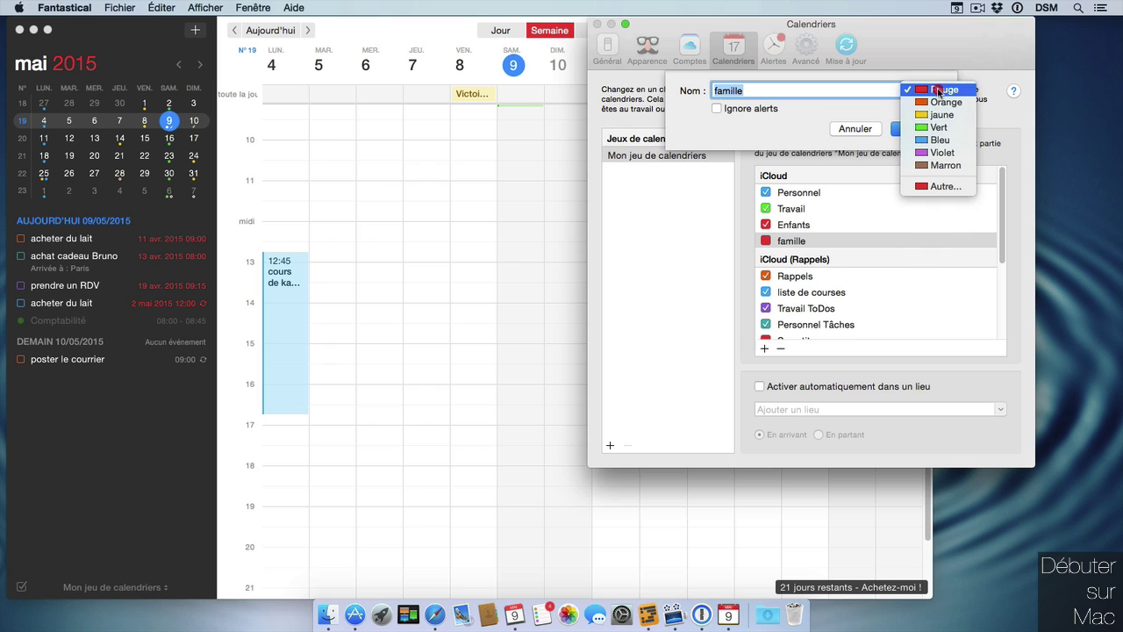
click(940, 101)
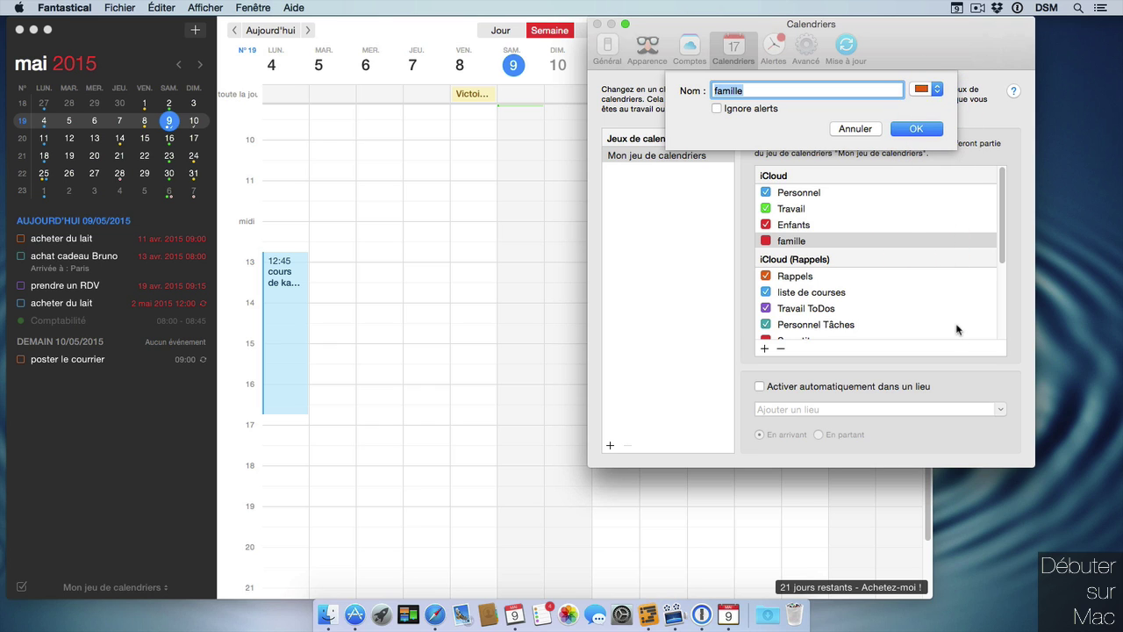
click(916, 128)
click(765, 241)
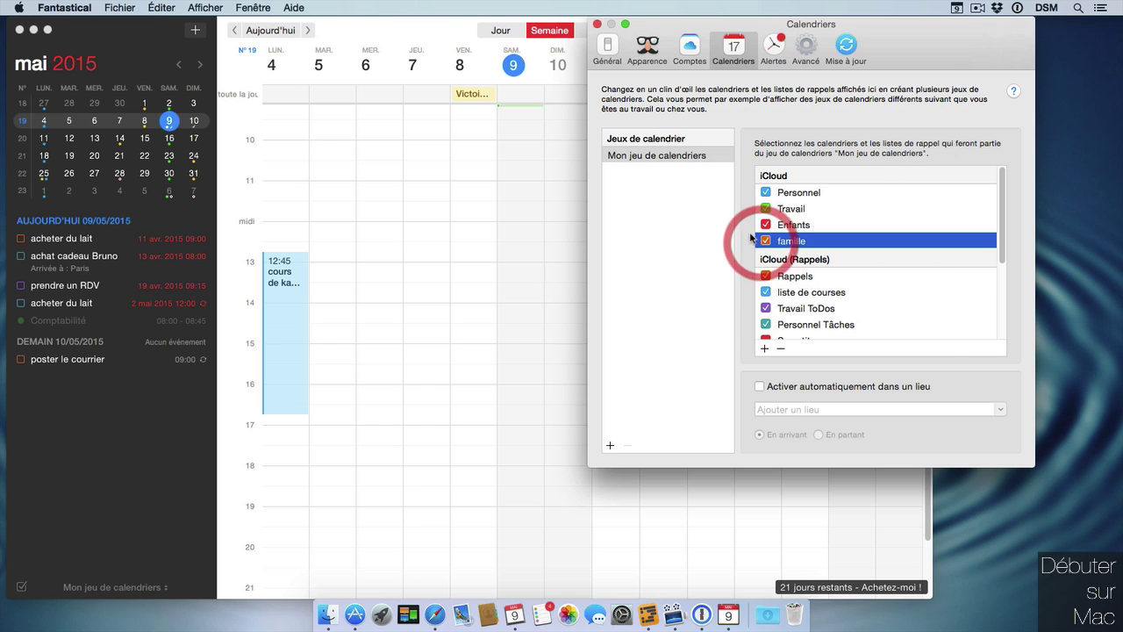
Step: Start a new calendar subscription and switch to Safari to consult the iCal holiday calendars on calendarlabs.com
scroll(814, 299, down, 5)
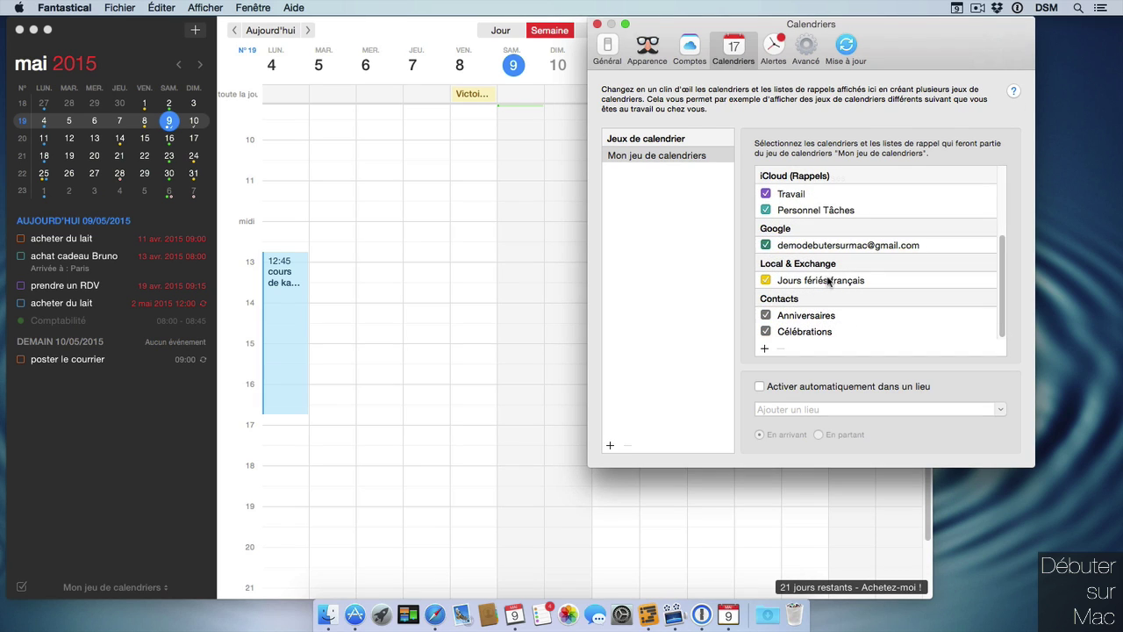
click(764, 349)
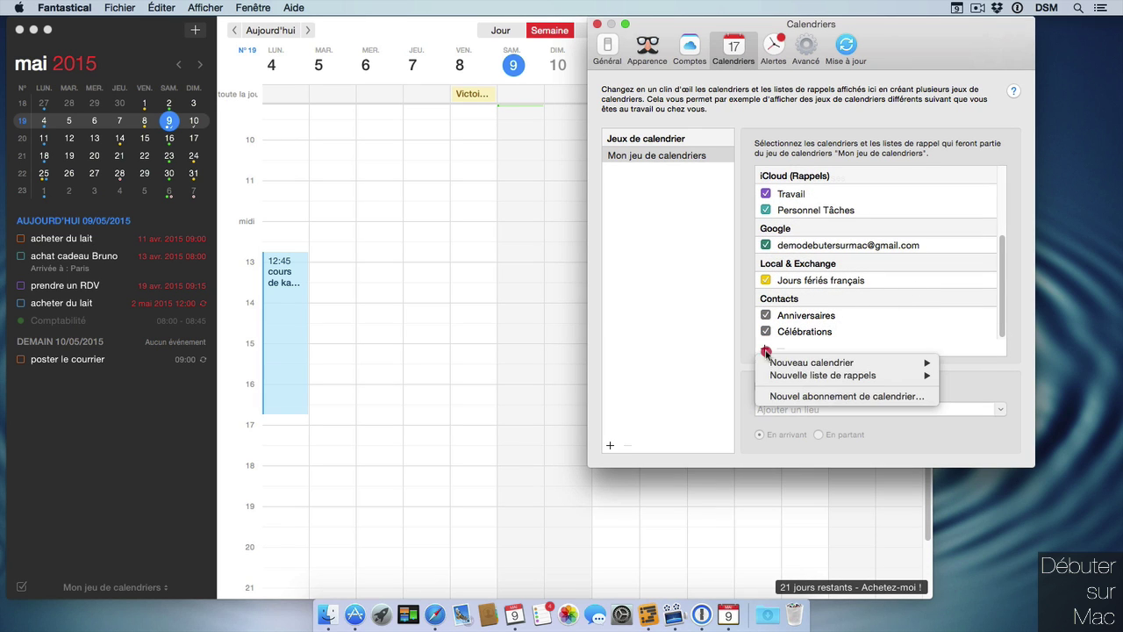
click(838, 396)
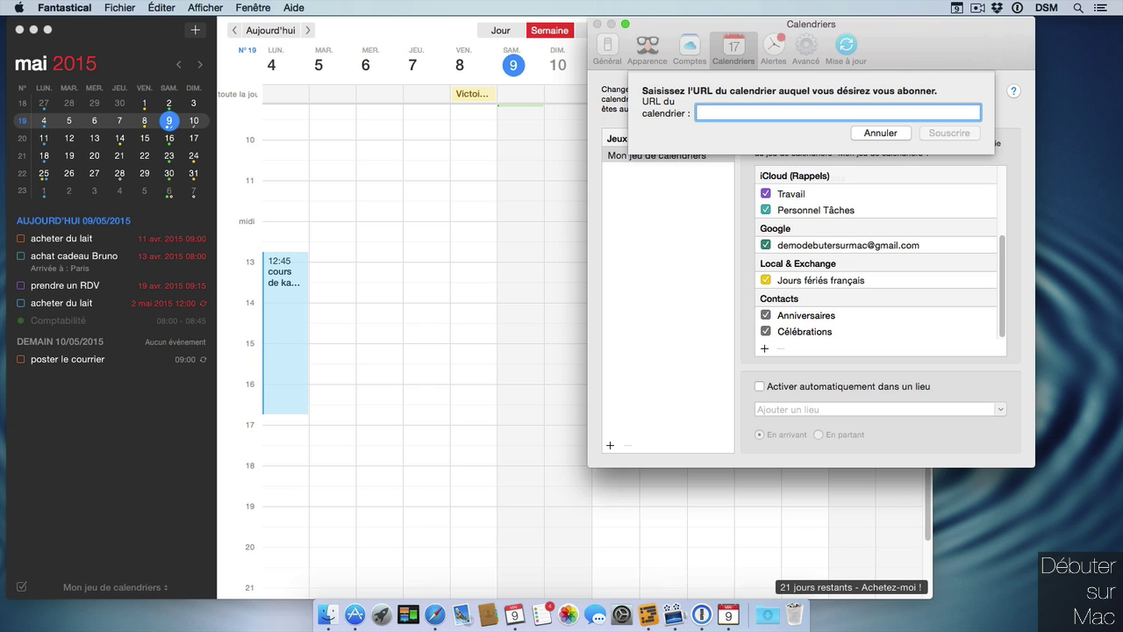
click(434, 614)
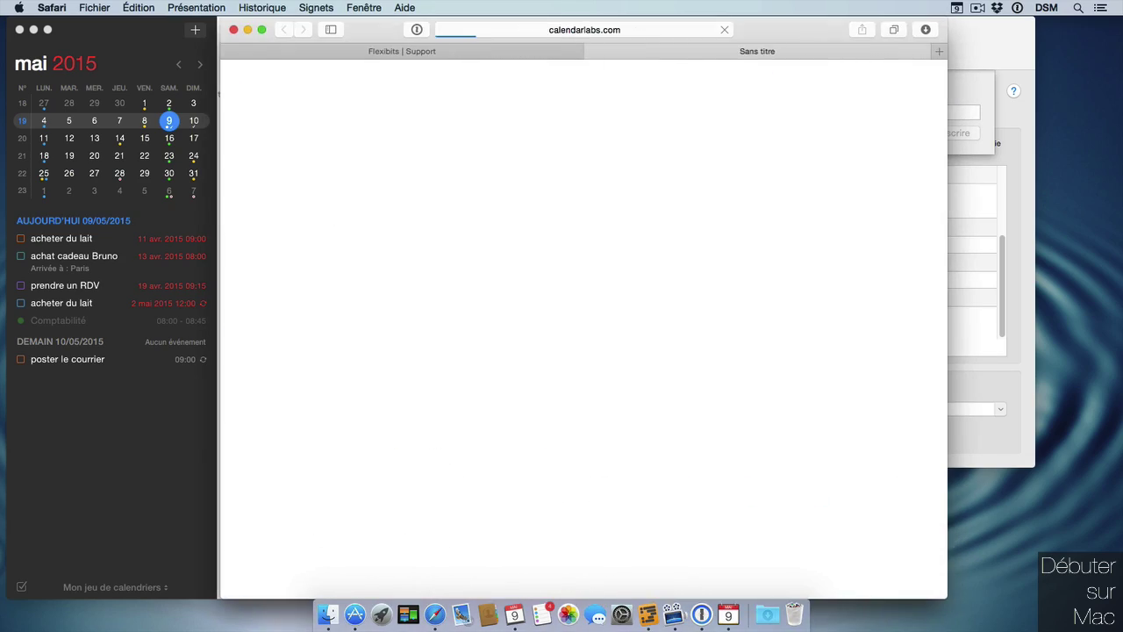
scroll(825, 214, down, 3)
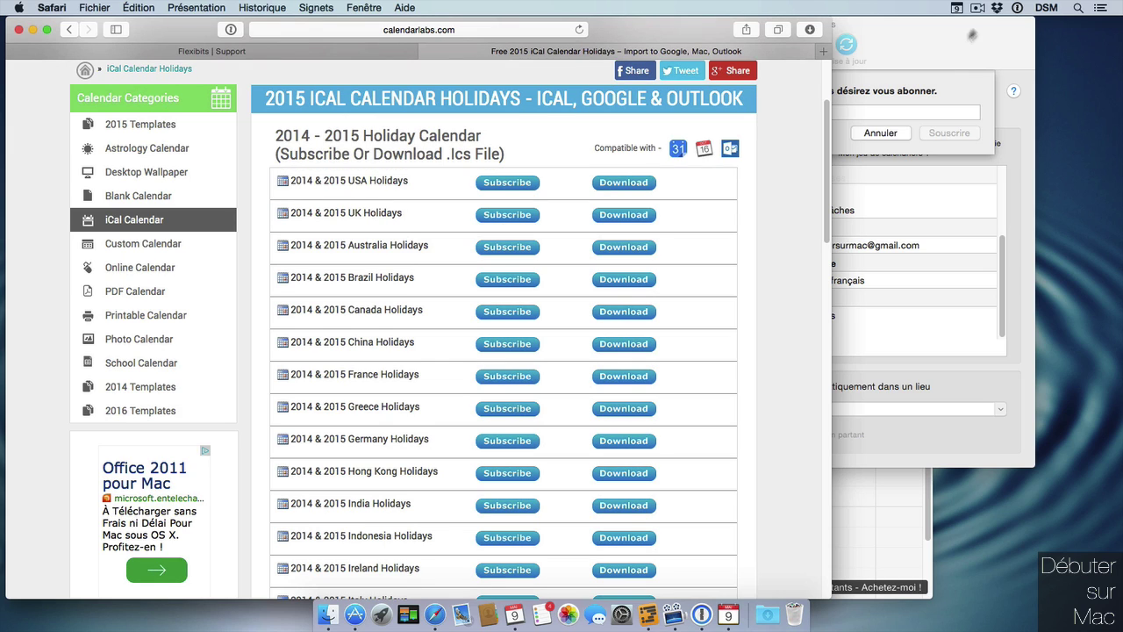
Step: Request the 2014 & 2015 USA Holidays subscription and copy its webcal URL from the Calendrier subscription dialog
click(509, 185)
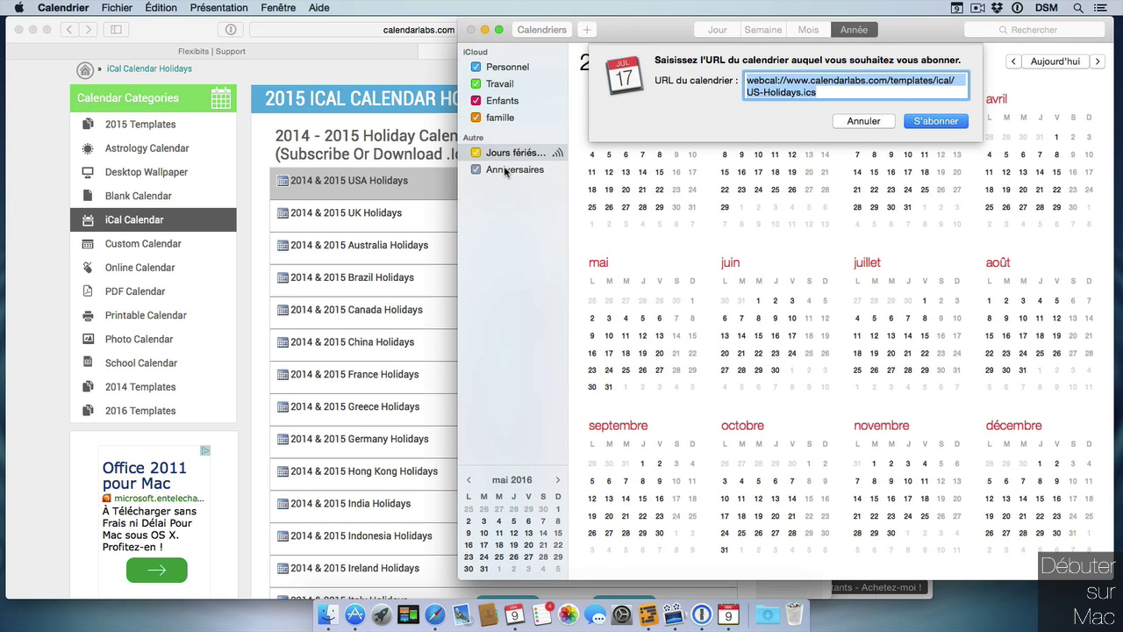
mouse_move(659, 32)
mouse_down()
mouse_move(643, 36)
mouse_move(678, 32)
mouse_move(660, 32)
mouse_up()
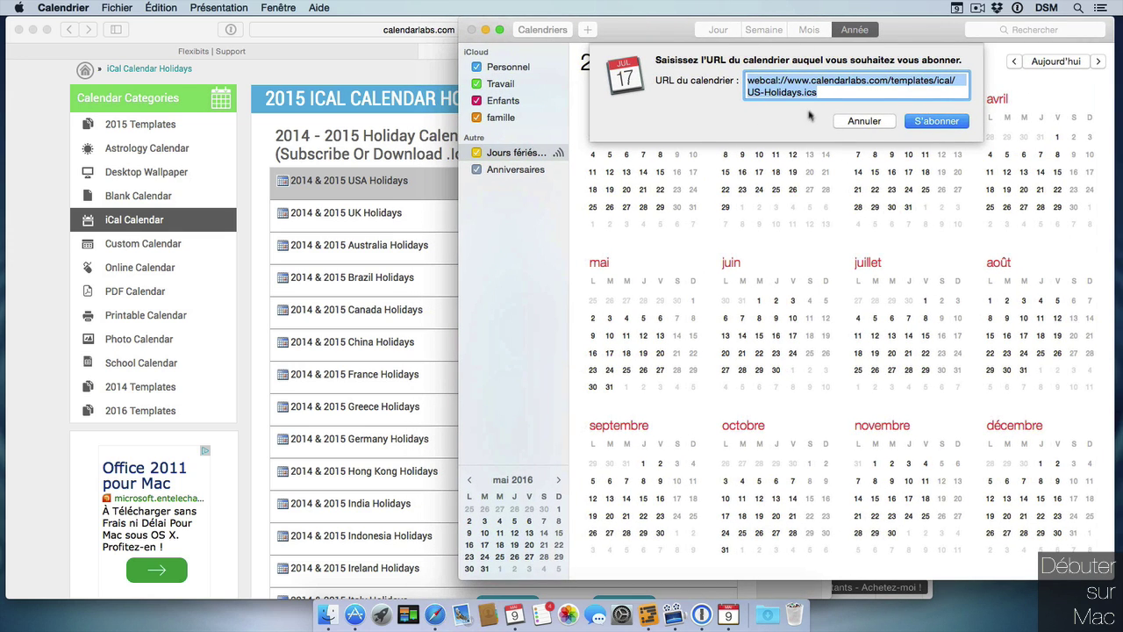
drag(853, 91, 735, 80)
key(super+c)
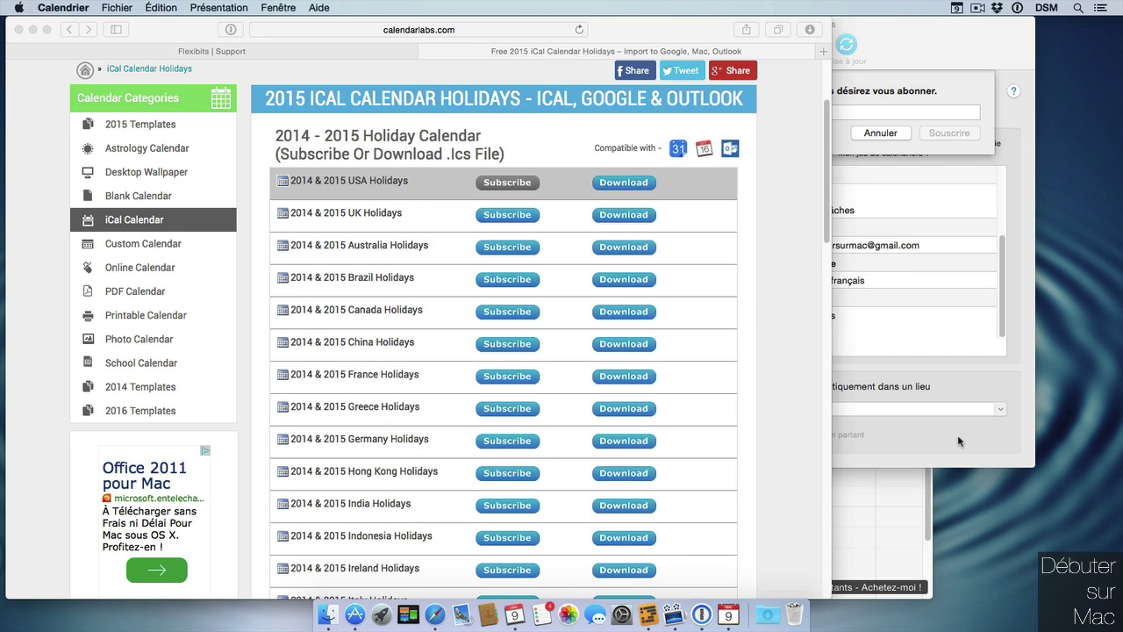
click(961, 436)
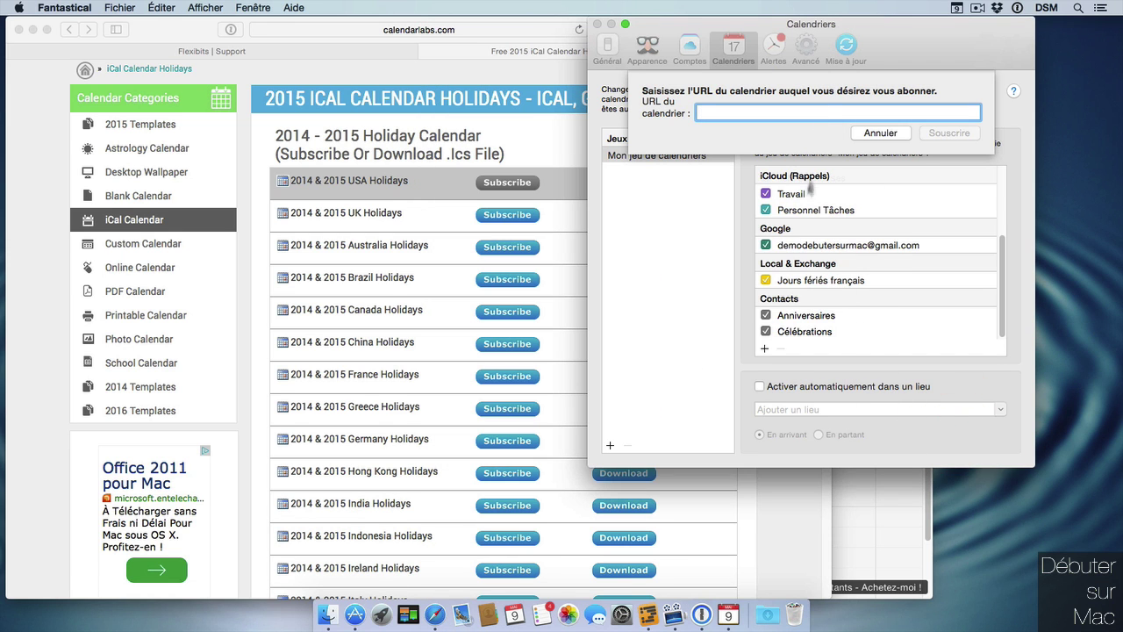
key(super+v)
click(936, 135)
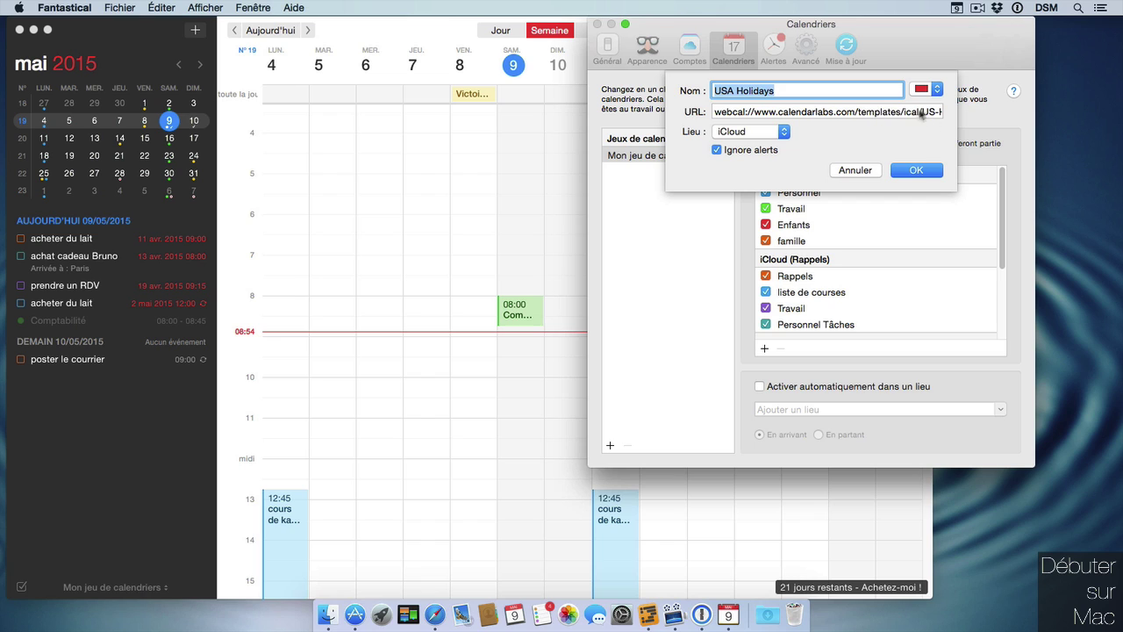
Step: Keep iCloud as the location of the USA Holidays subscription, set its colour to brown (Marron), and save it
click(785, 132)
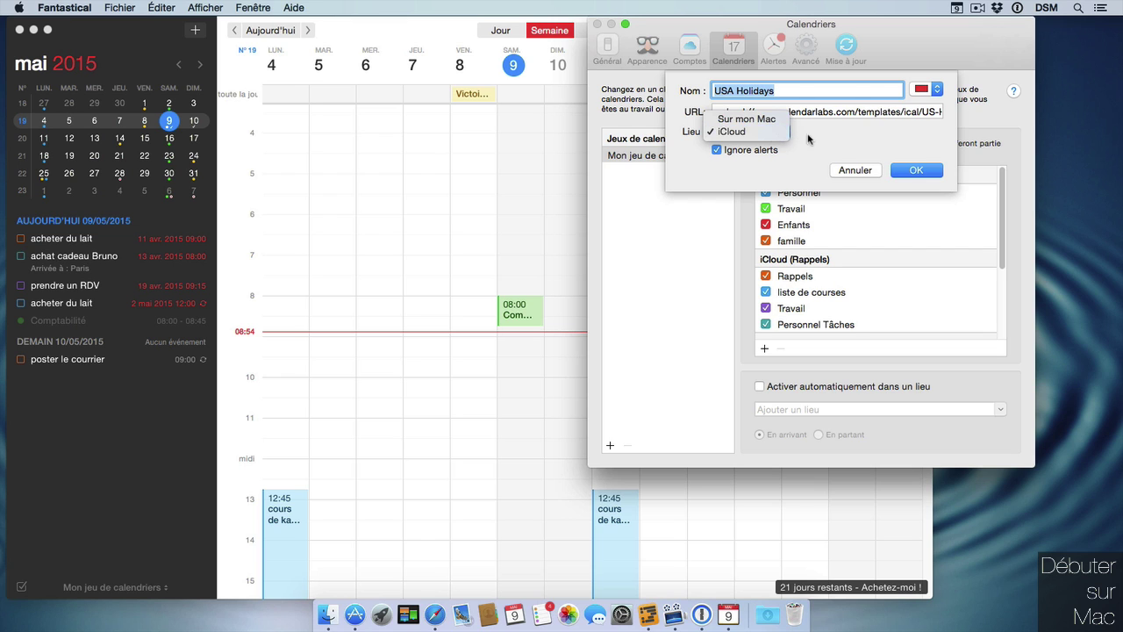
click(764, 131)
click(931, 88)
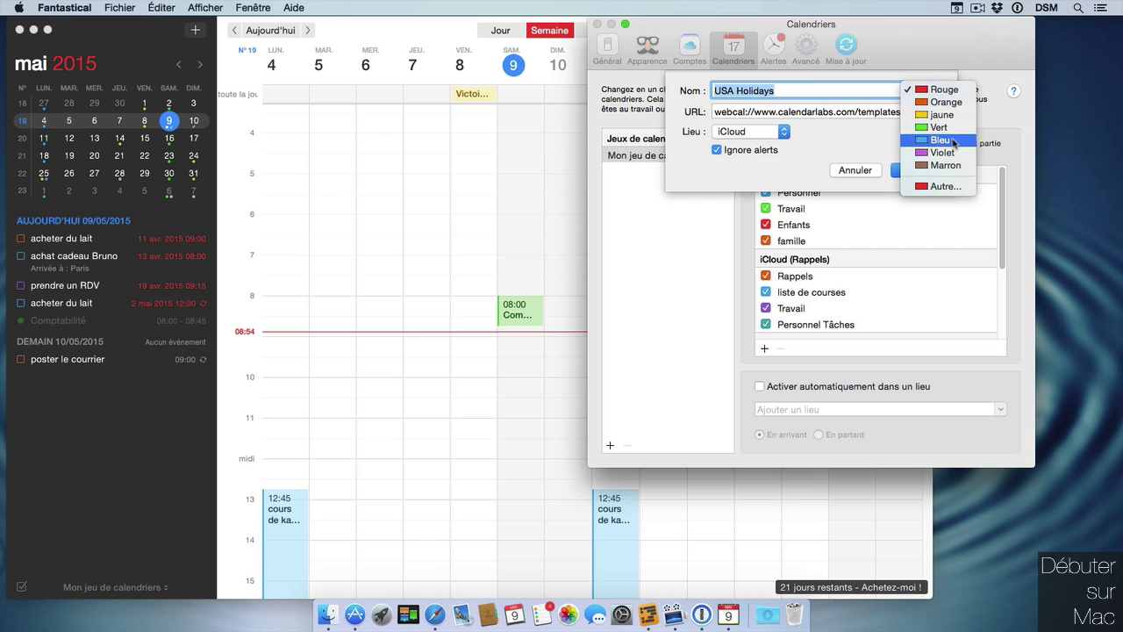
click(960, 170)
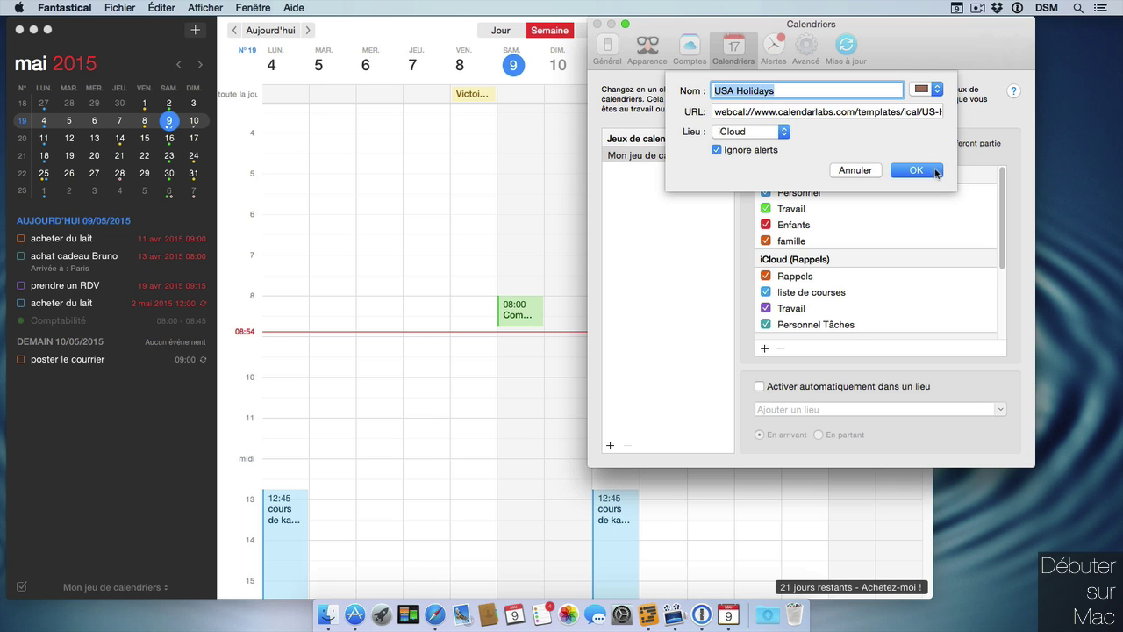
click(936, 174)
Step: Include the USA Holidays calendar in "Mon jeu de calendriers" and uncover more of the week view
drag(965, 52, 986, 52)
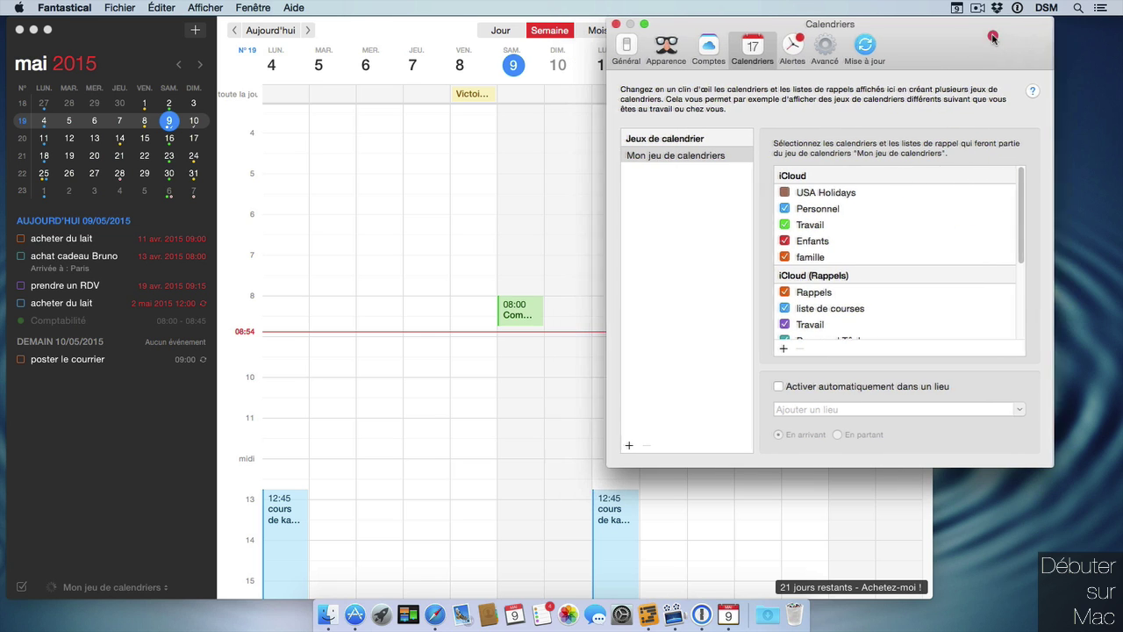
click(786, 193)
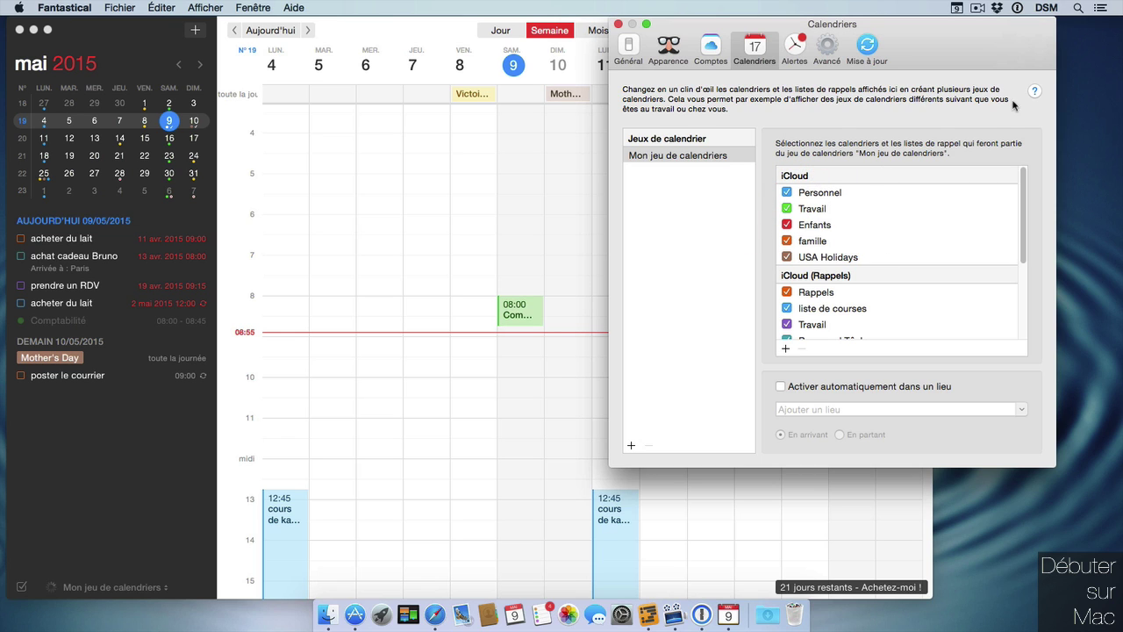
drag(955, 35, 983, 35)
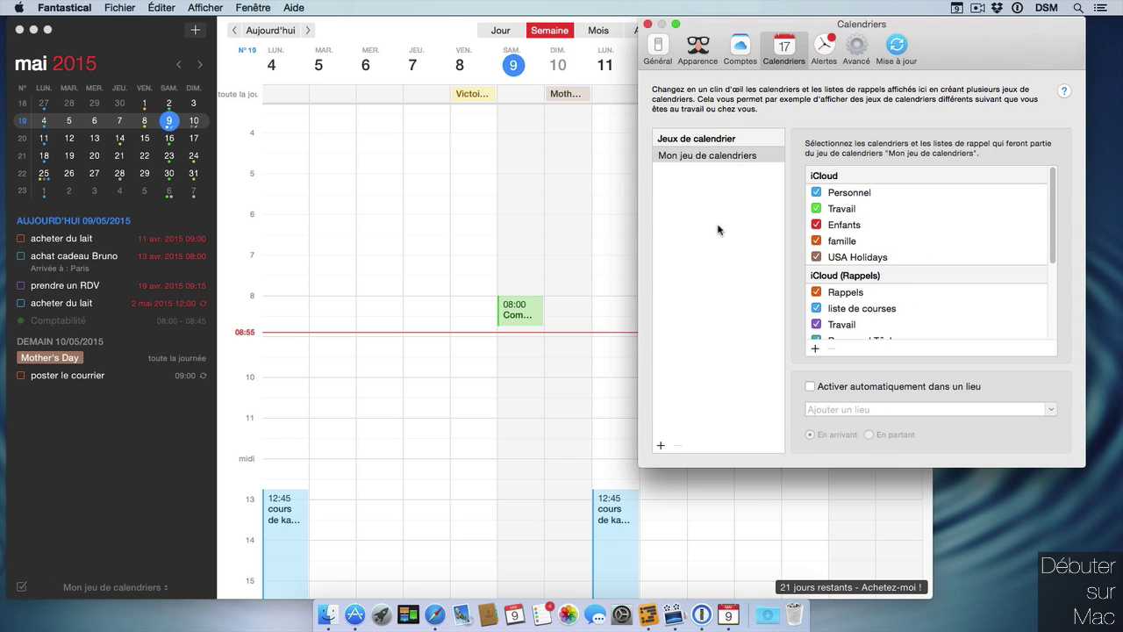
Step: Create a new calendar set named "famille"
click(752, 162)
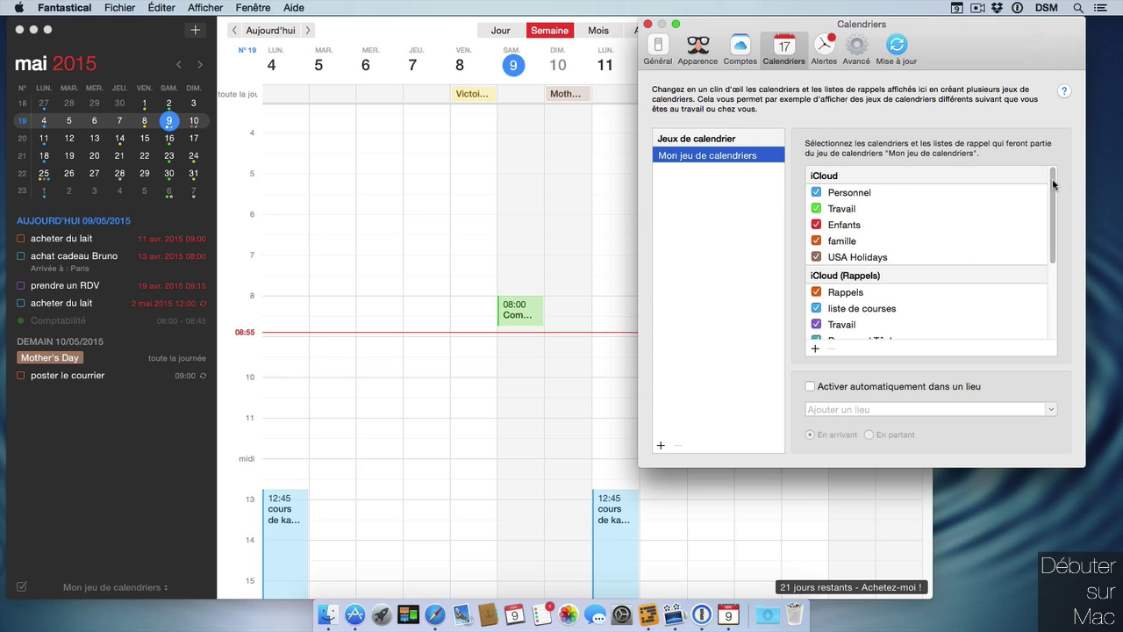
mouse_move(1053, 184)
mouse_down()
mouse_move(1048, 290)
mouse_move(1057, 166)
mouse_up()
click(859, 211)
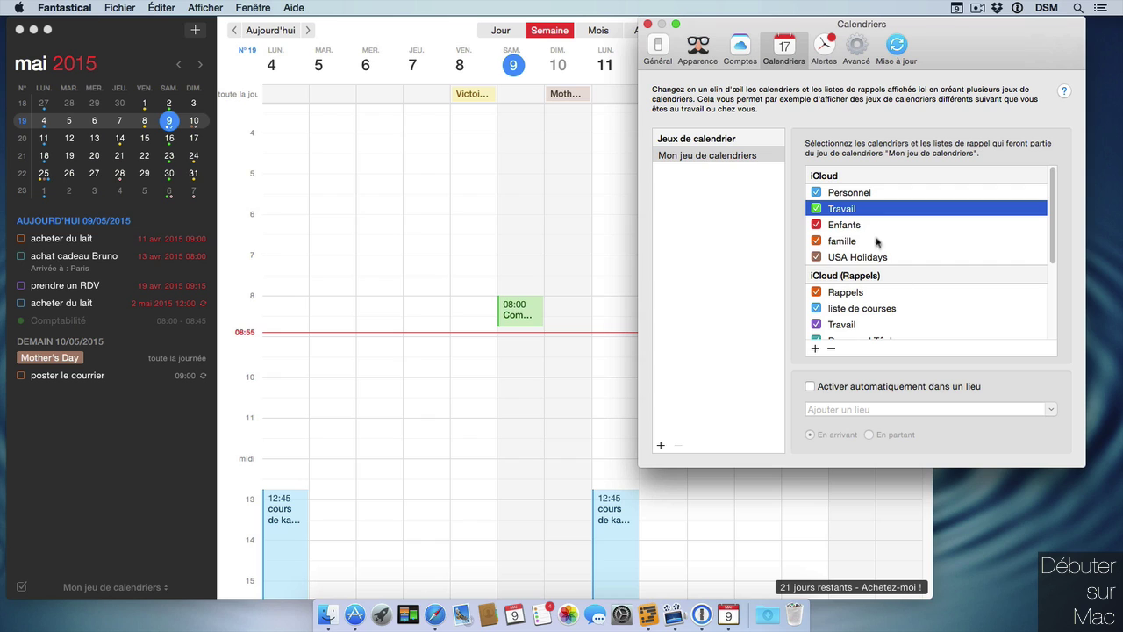
click(661, 446)
text(famille)
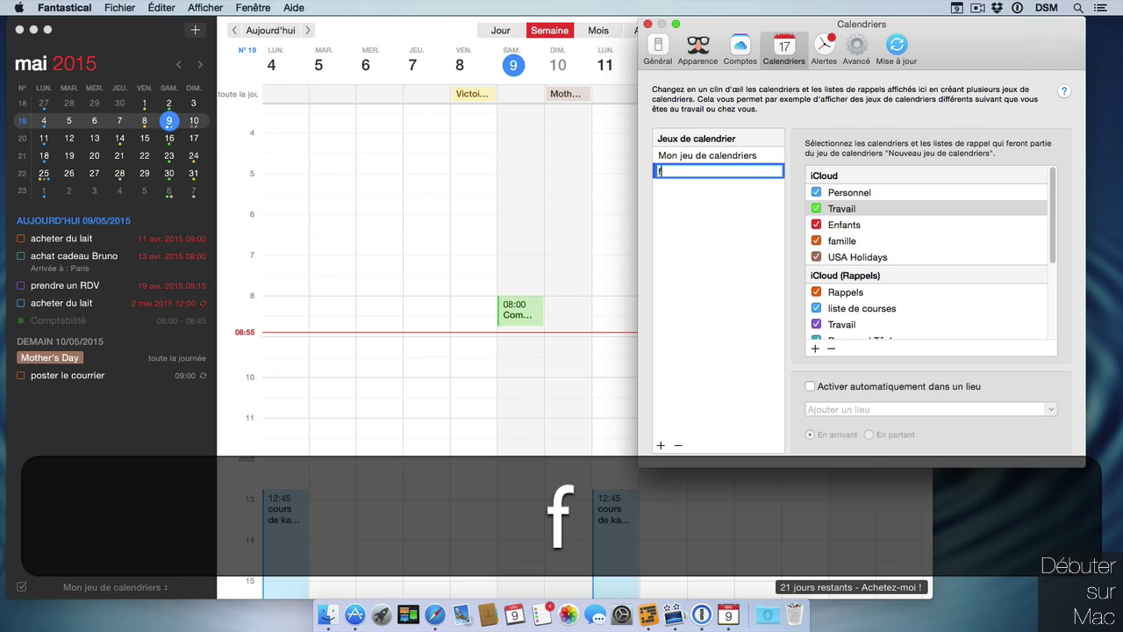
key(Return)
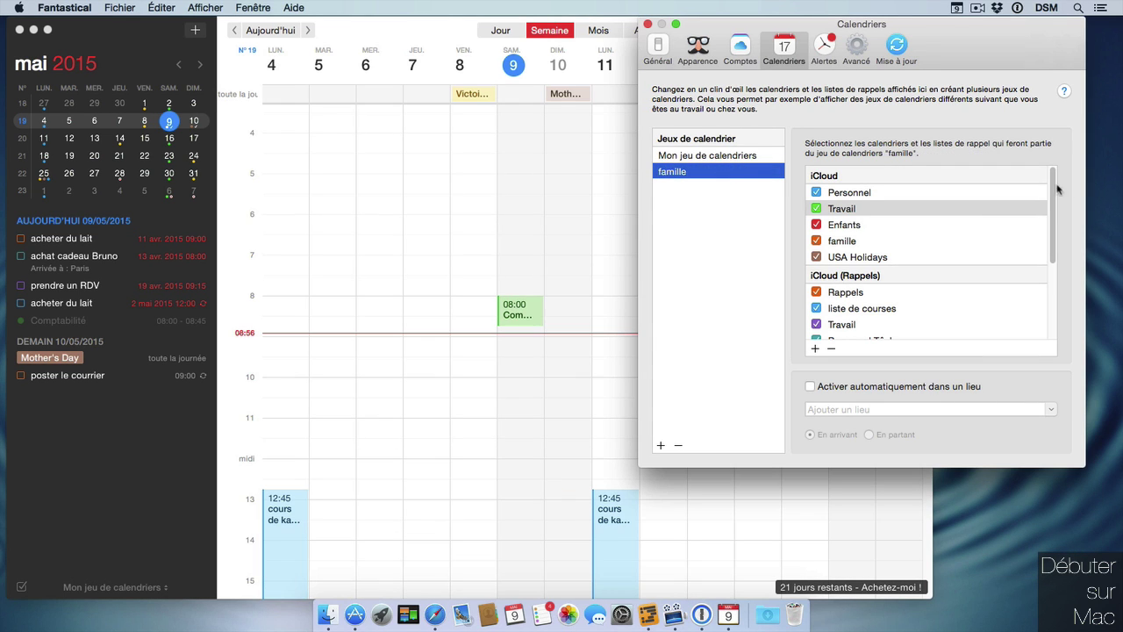
Step: Exclude the Travail, USA Holidays and Google calendars and the Travail and Rappels reminder lists from the "famille" set
click(816, 210)
click(816, 257)
click(816, 323)
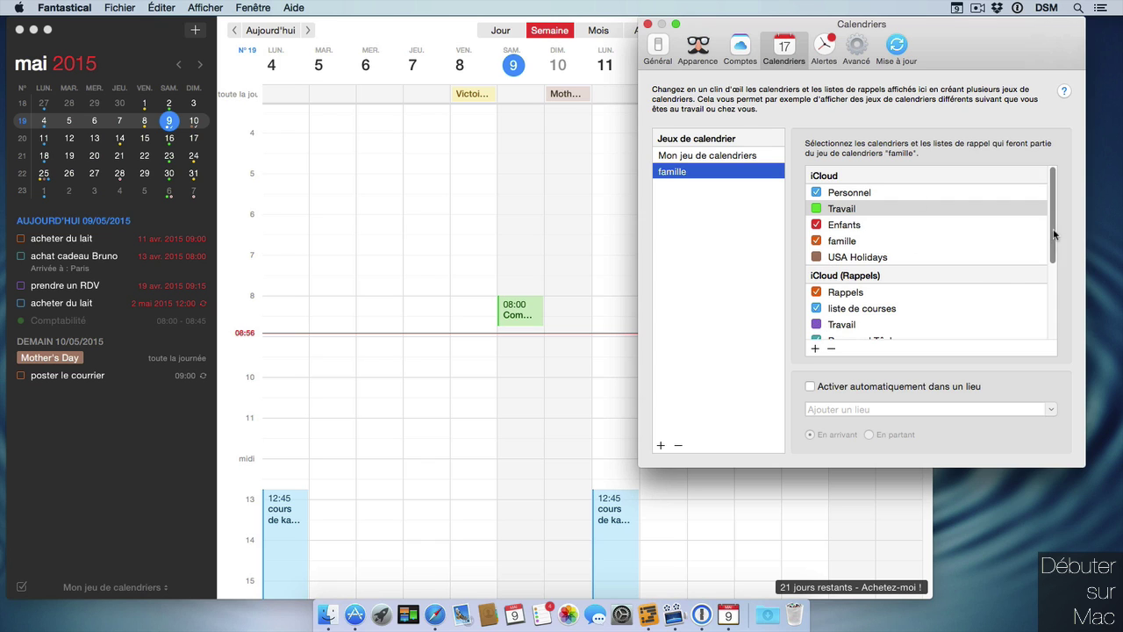
drag(1054, 231, 1042, 268)
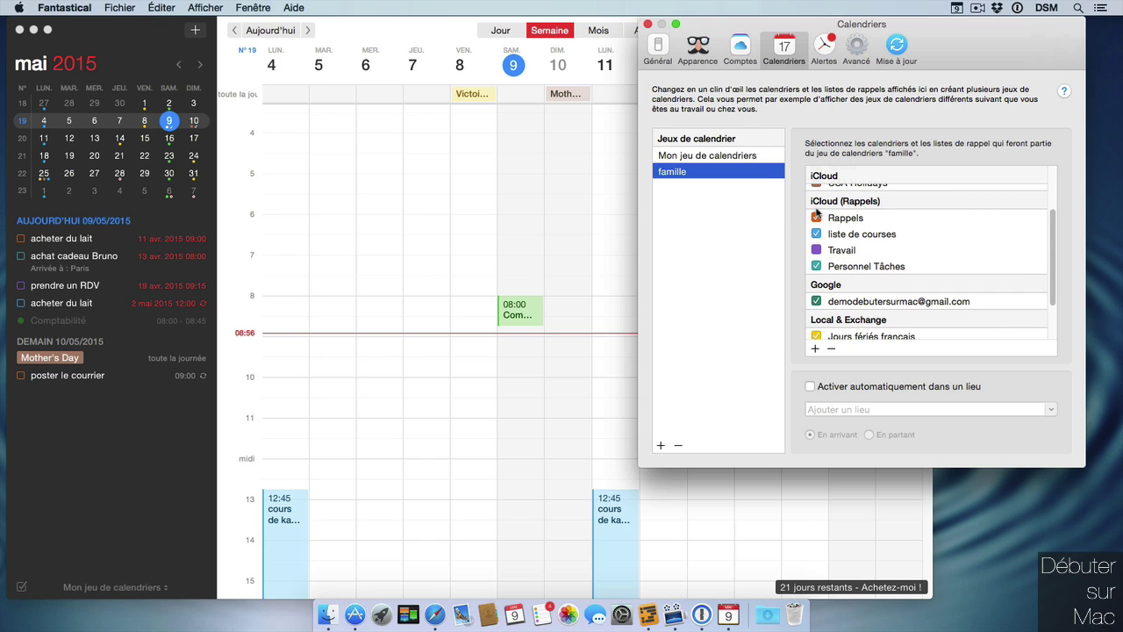
click(817, 301)
drag(1053, 243, 1059, 186)
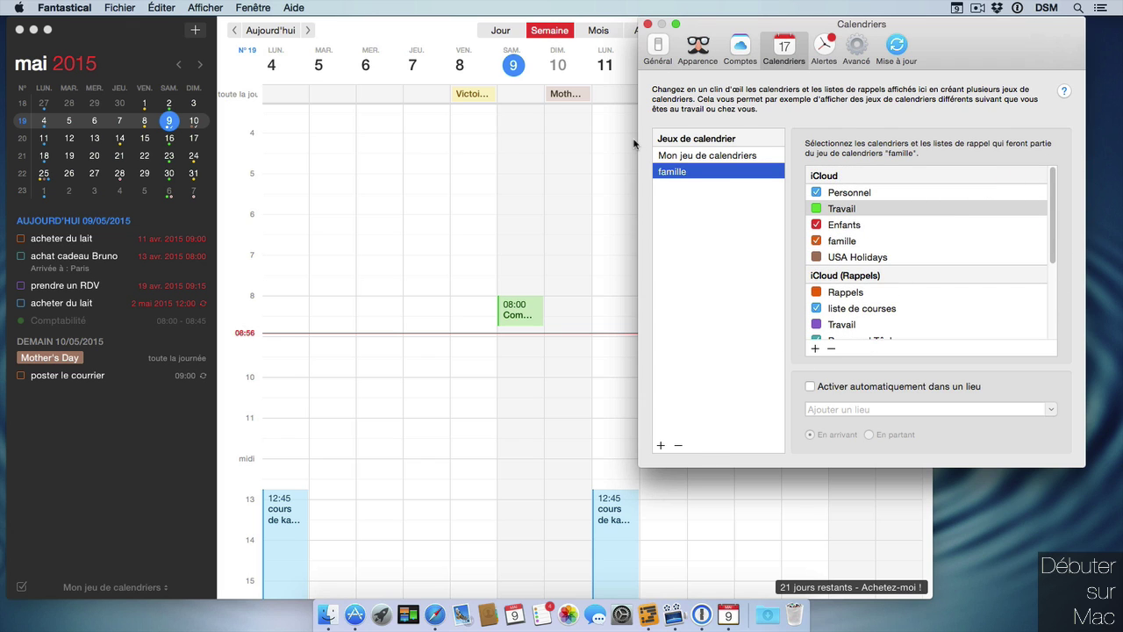
Step: Compare with "Mon jeu de calendriers" in the preferences, and switch the main calendar window to the "famille" set
click(756, 157)
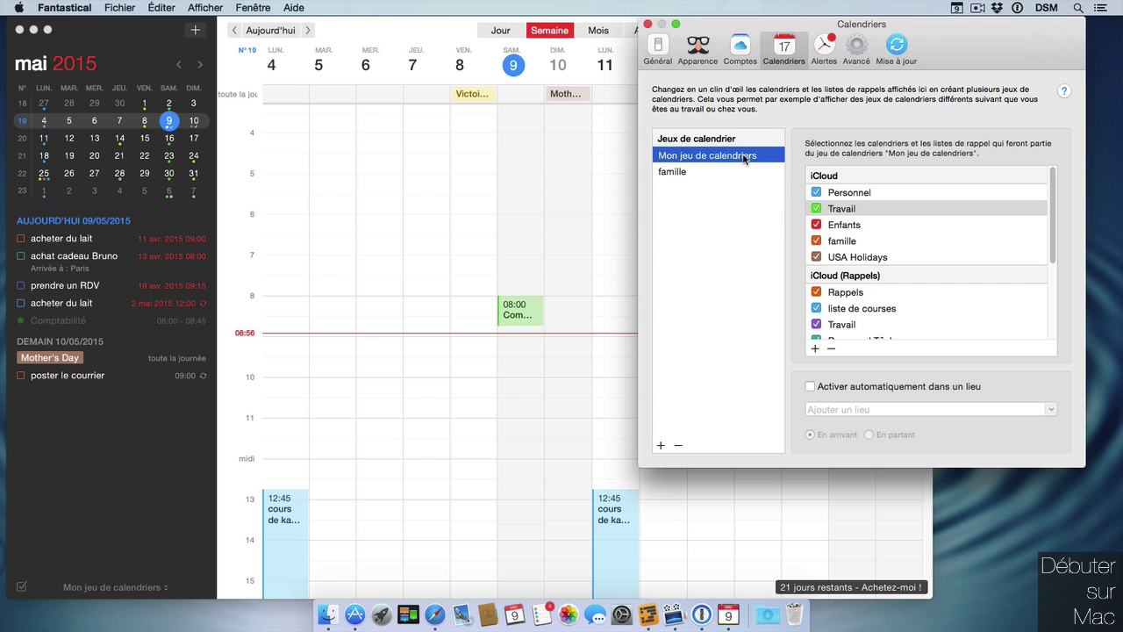
click(156, 455)
click(1011, 32)
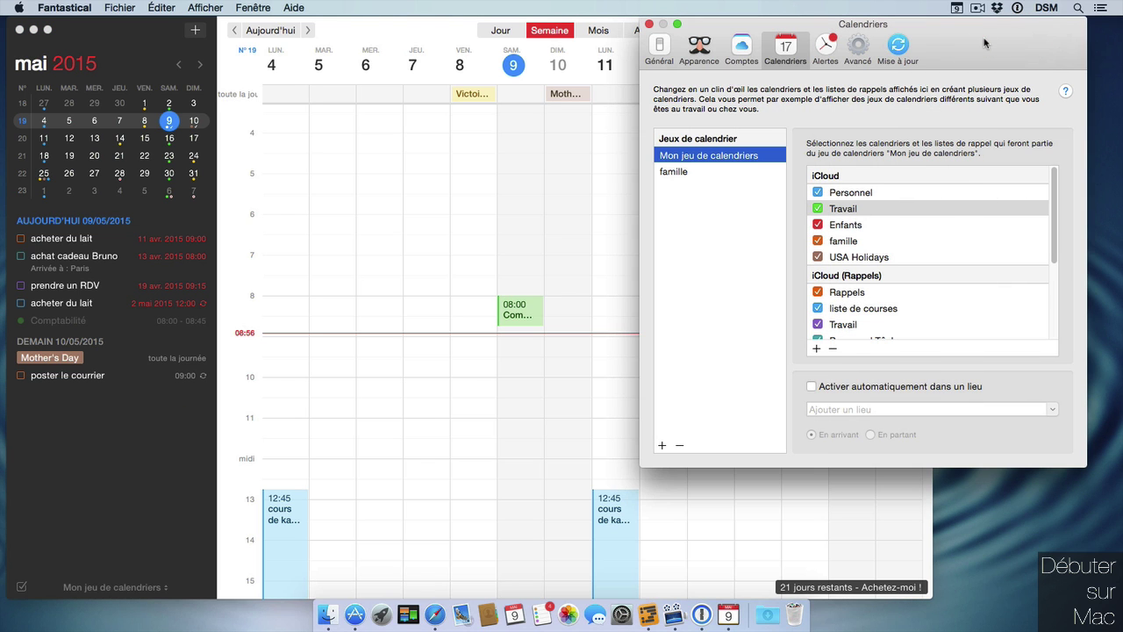
click(149, 586)
click(147, 588)
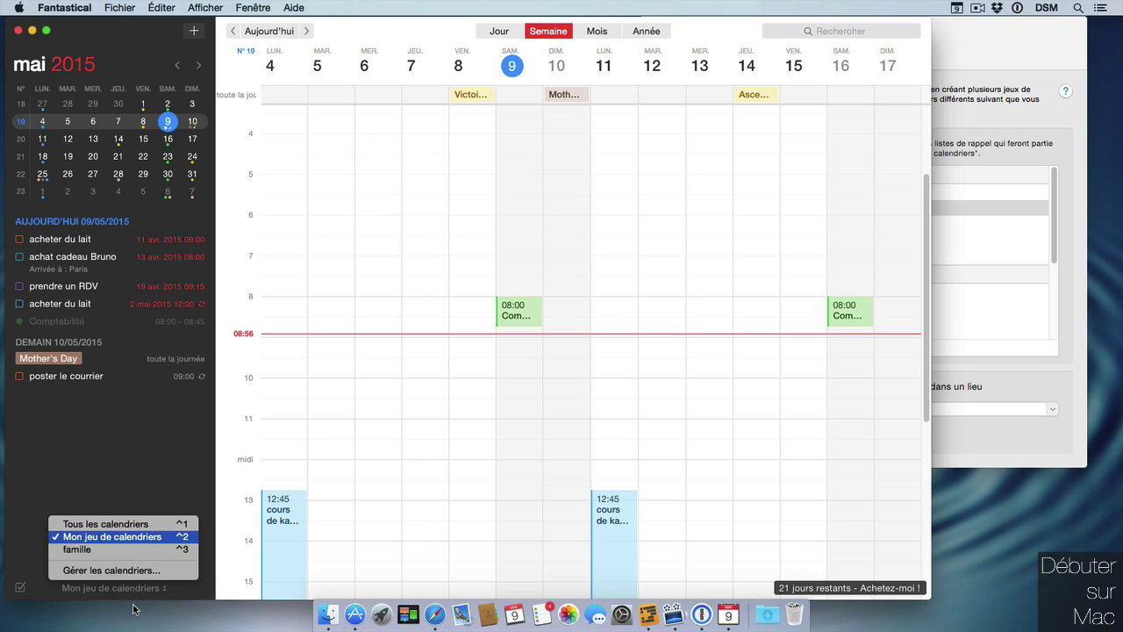
click(151, 550)
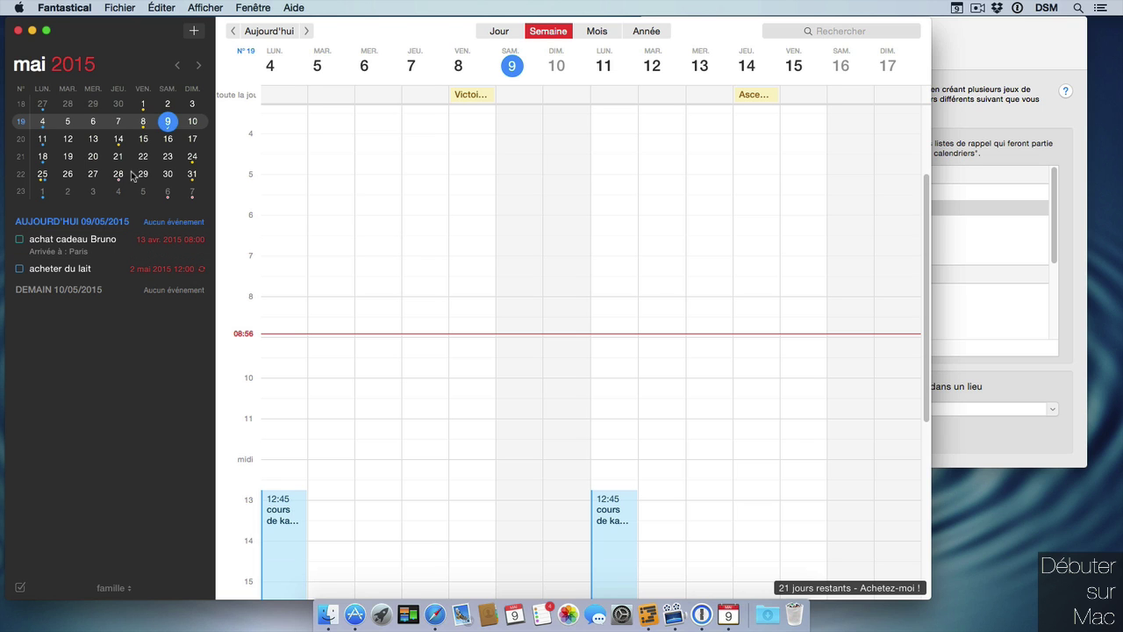
Step: Create a new calendar set named "pro" in the calendar preferences
click(1017, 37)
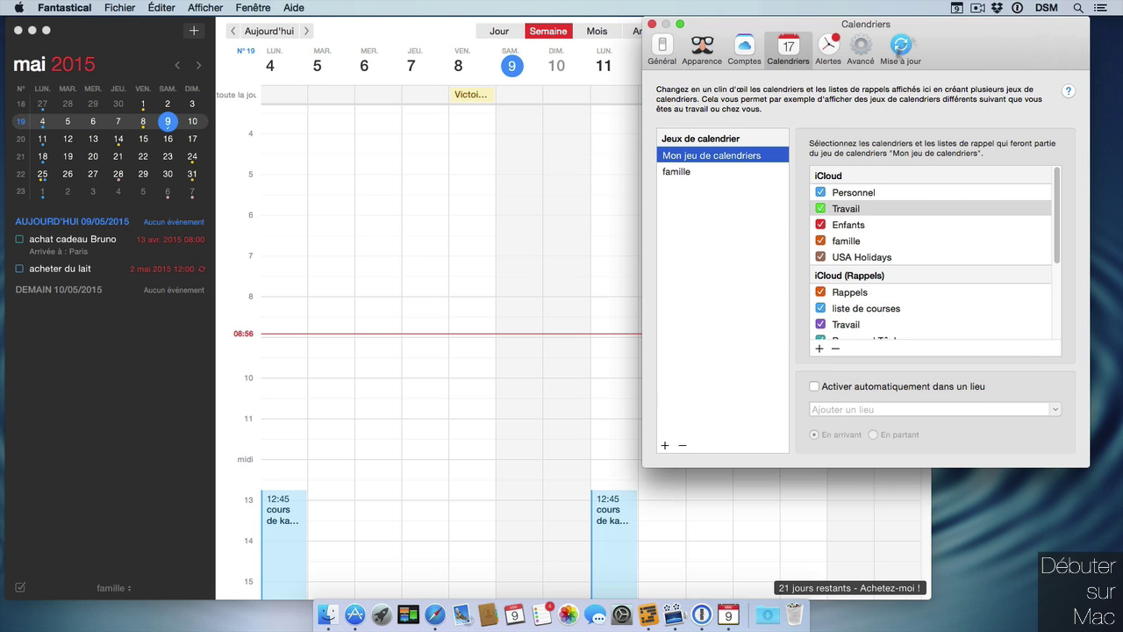
click(737, 174)
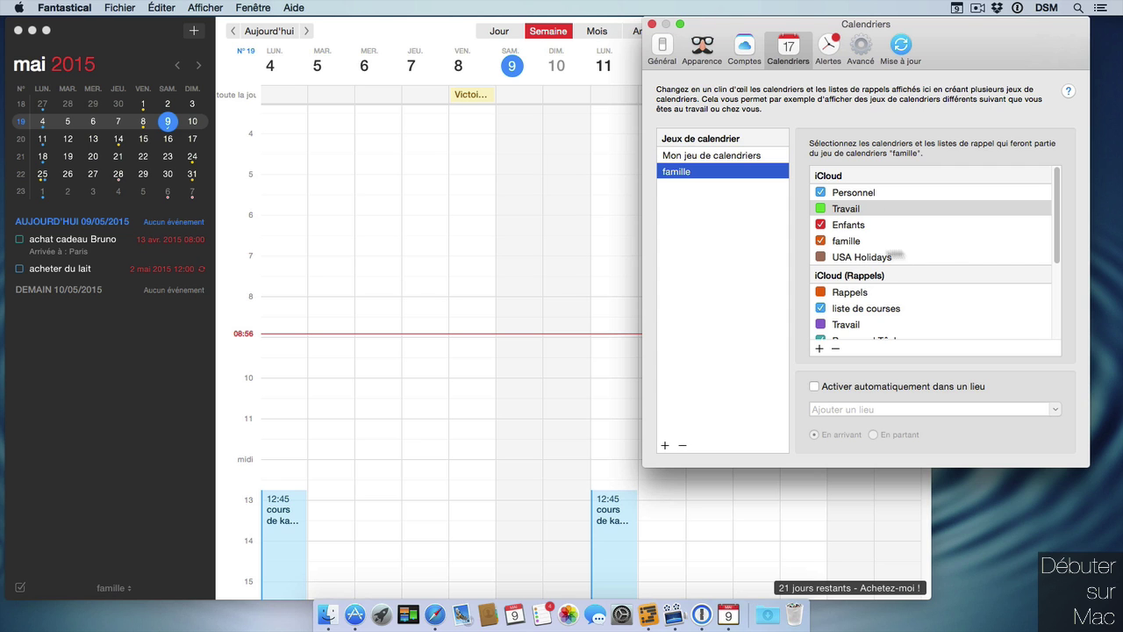
drag(968, 31, 1017, 19)
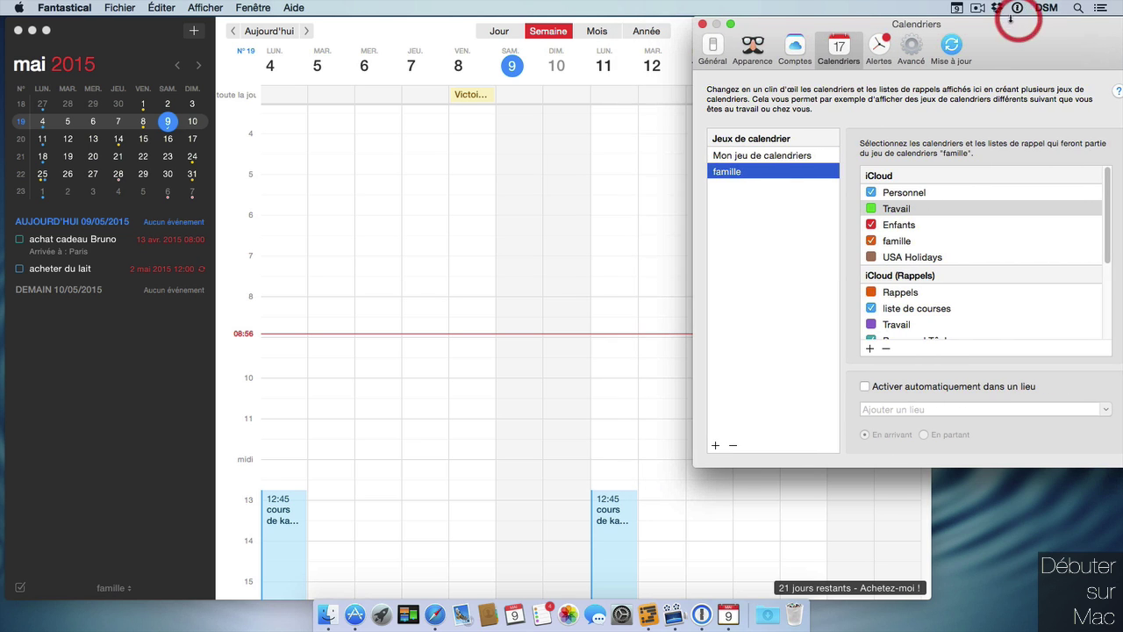
click(714, 445)
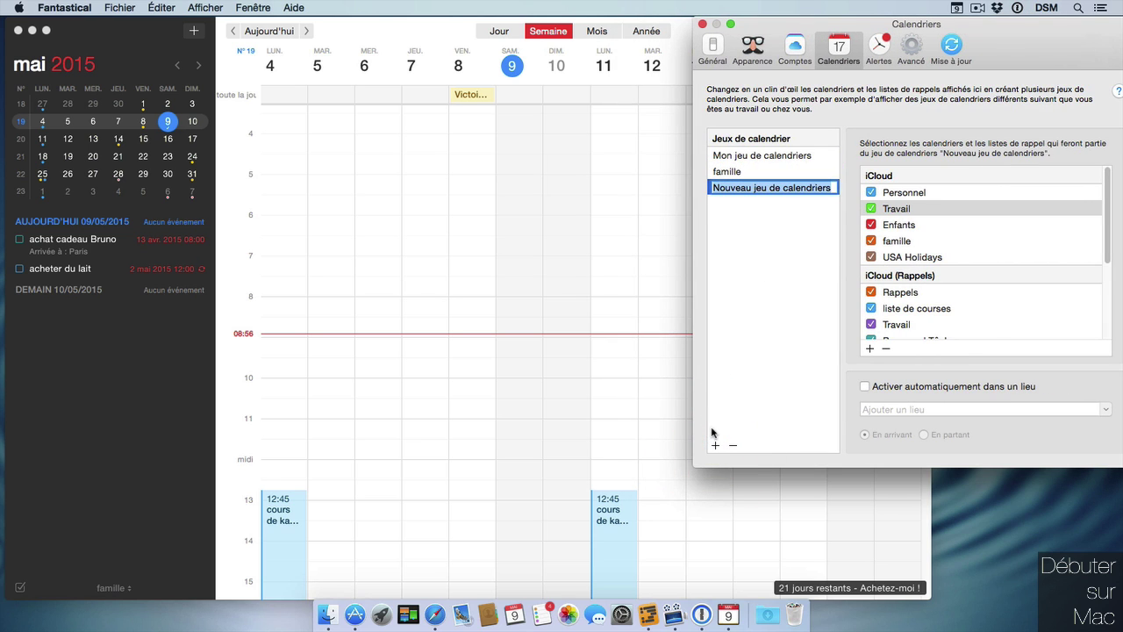
text(pro)
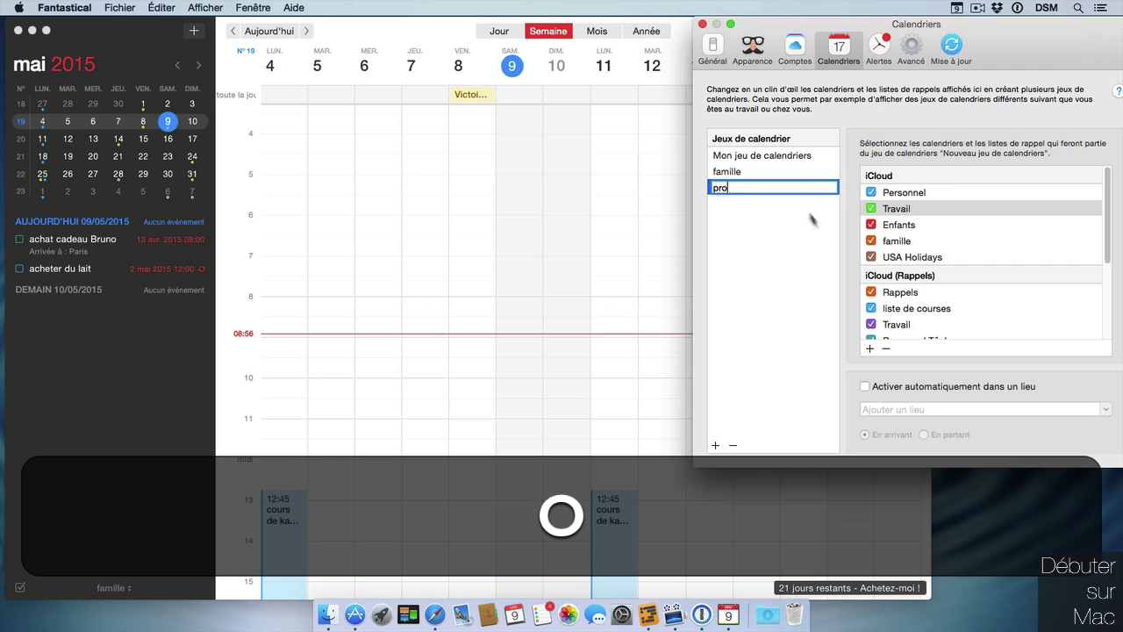
key(Return)
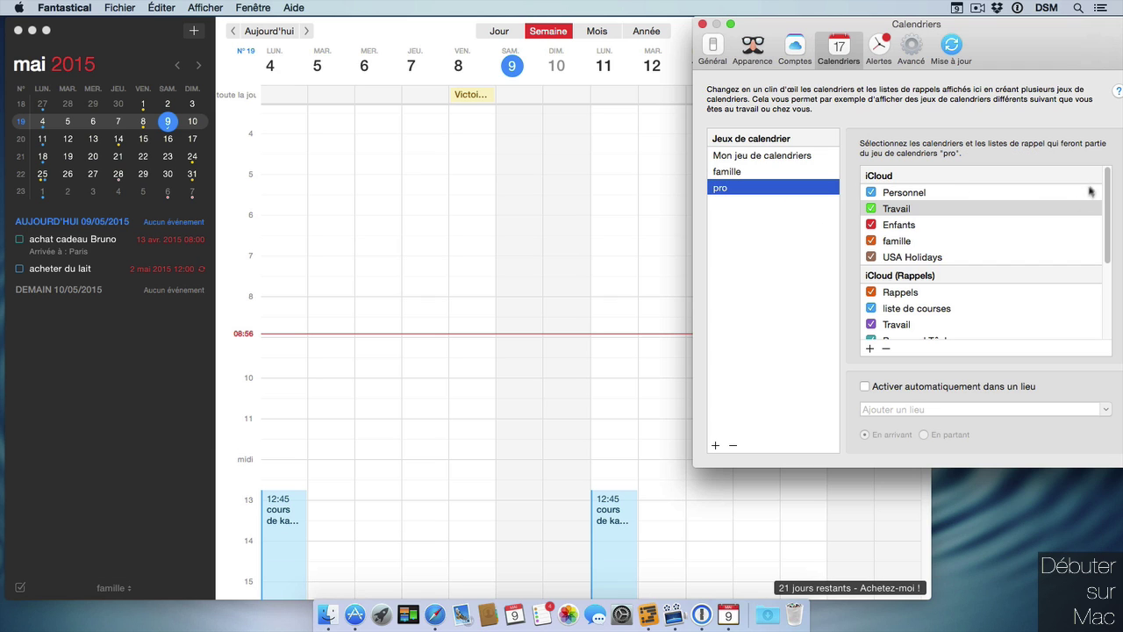
Step: Exclude the Personnel, Enfants and famille calendars from the "pro" set
click(873, 192)
click(871, 224)
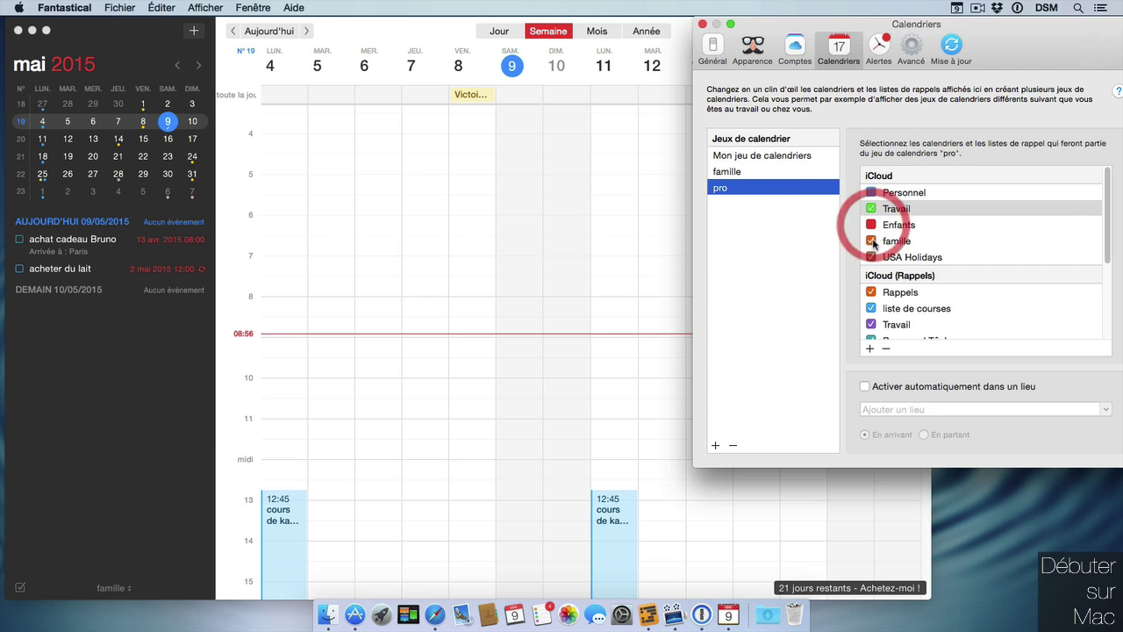
click(871, 240)
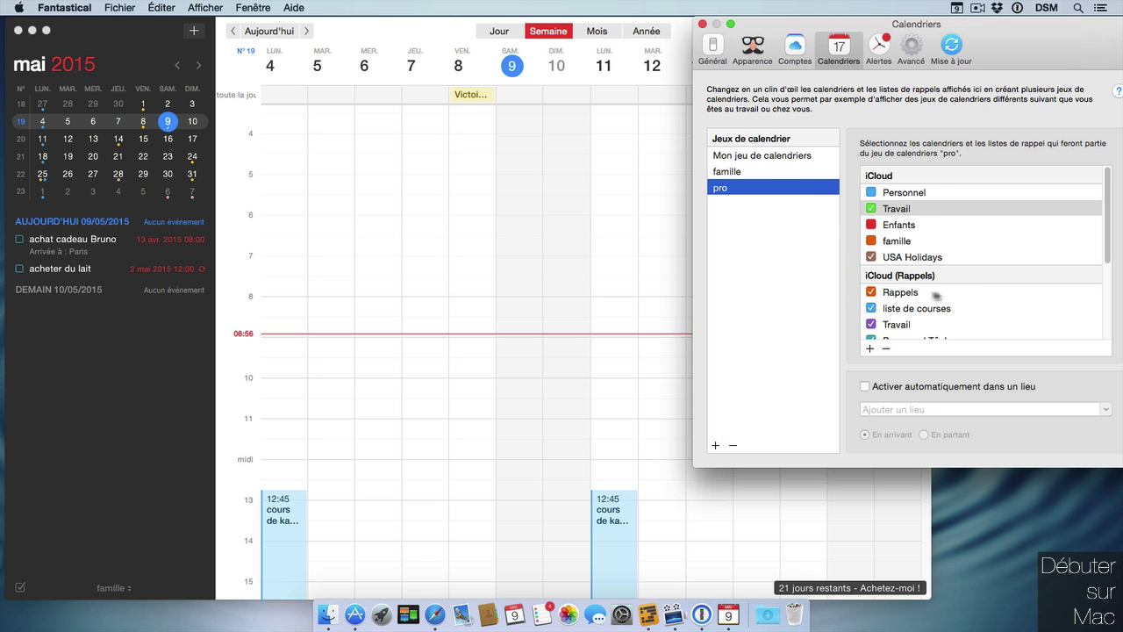
Step: Exclude the liste de courses and Personnel Tâches reminder lists and the Anniversaires and Célébrations calendars from the "pro" set
click(889, 312)
click(871, 308)
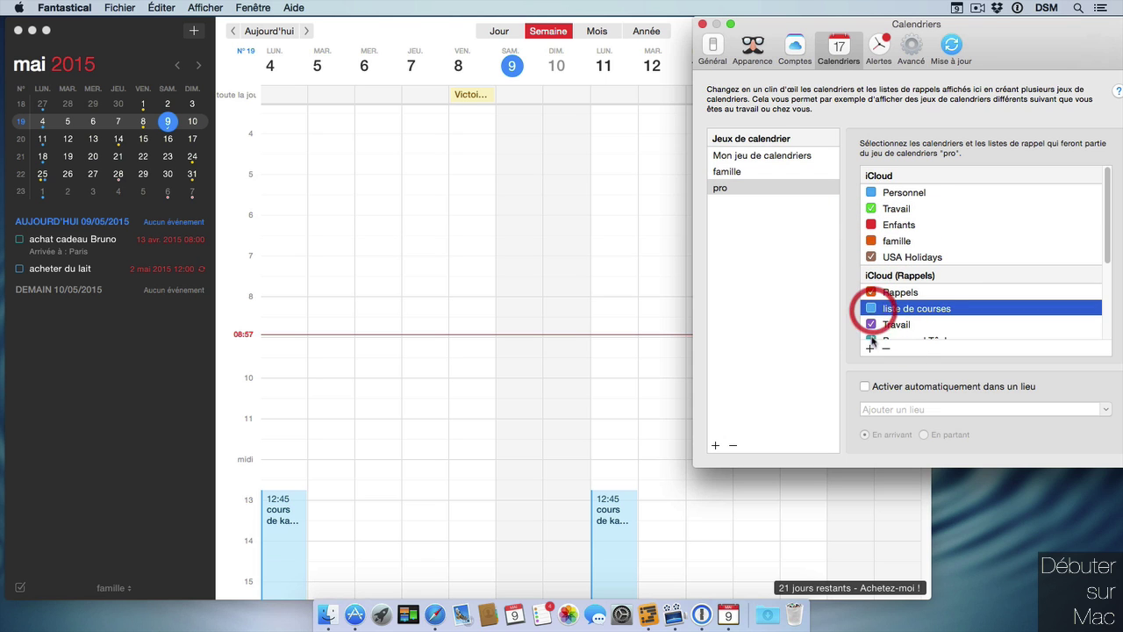
click(1107, 295)
click(871, 261)
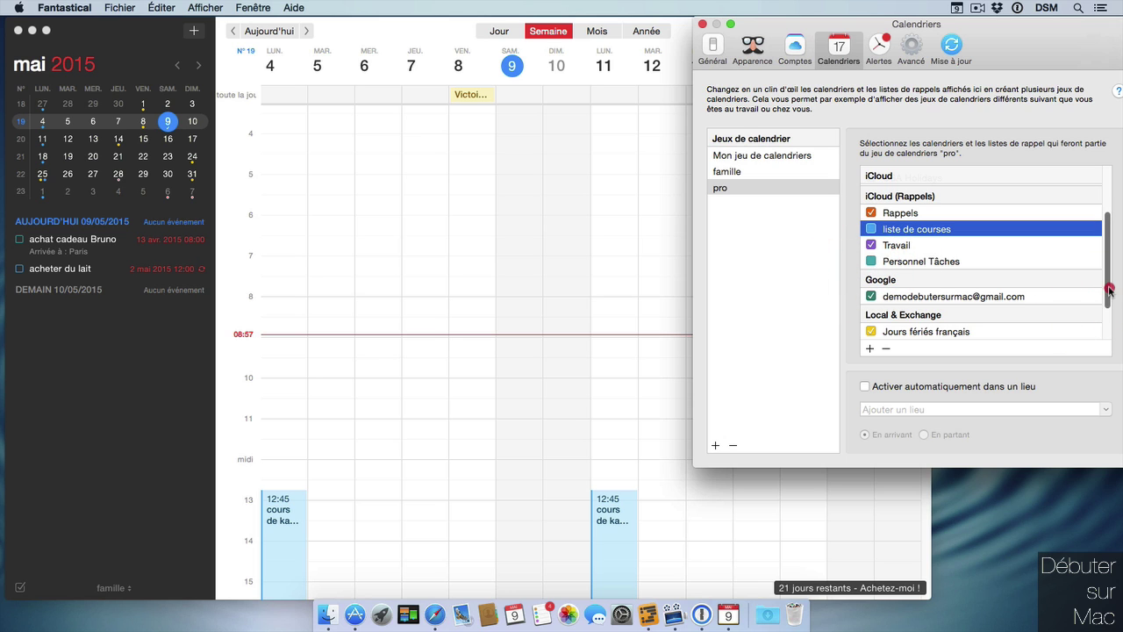
click(1108, 333)
click(871, 314)
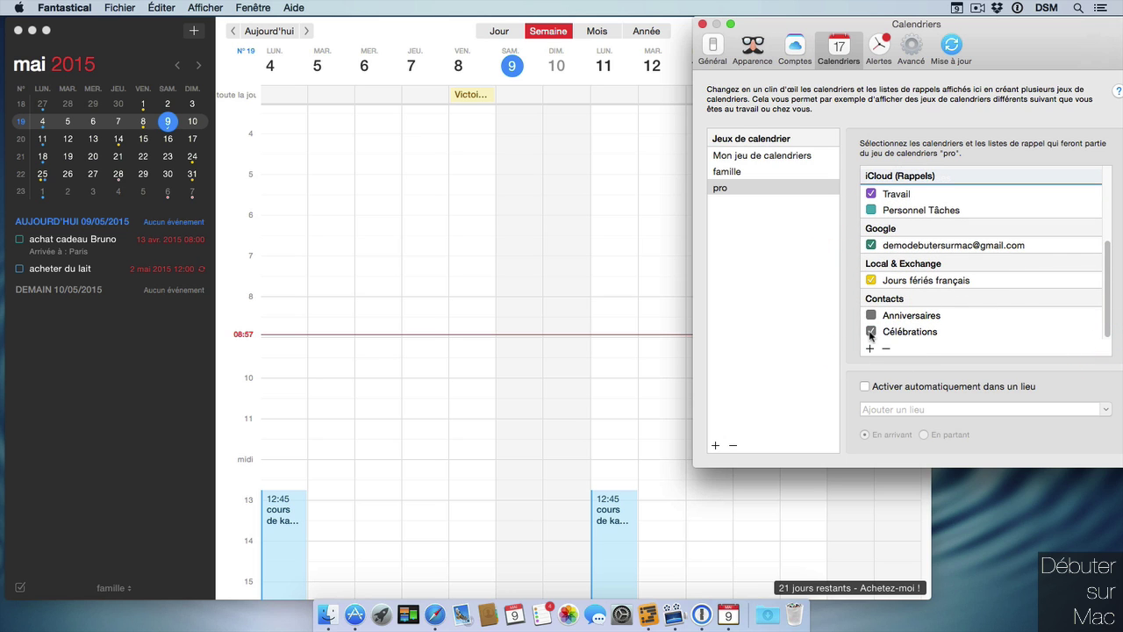
click(871, 331)
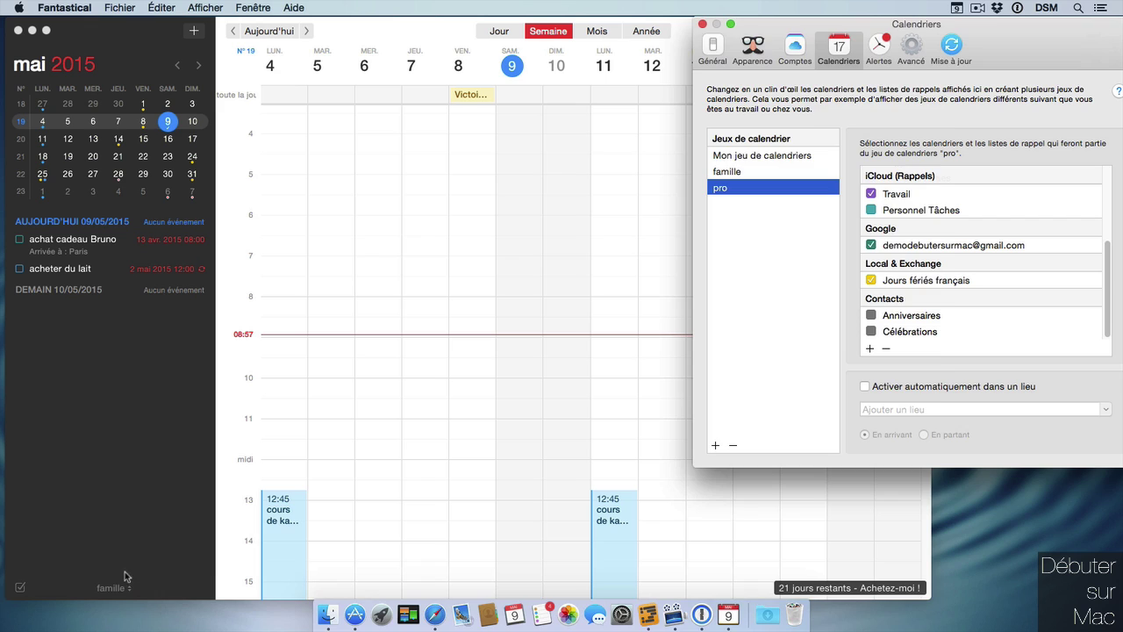
Step: Switch the main calendar window to the "pro" set to view its events, and return it to "famille"
click(123, 588)
click(121, 550)
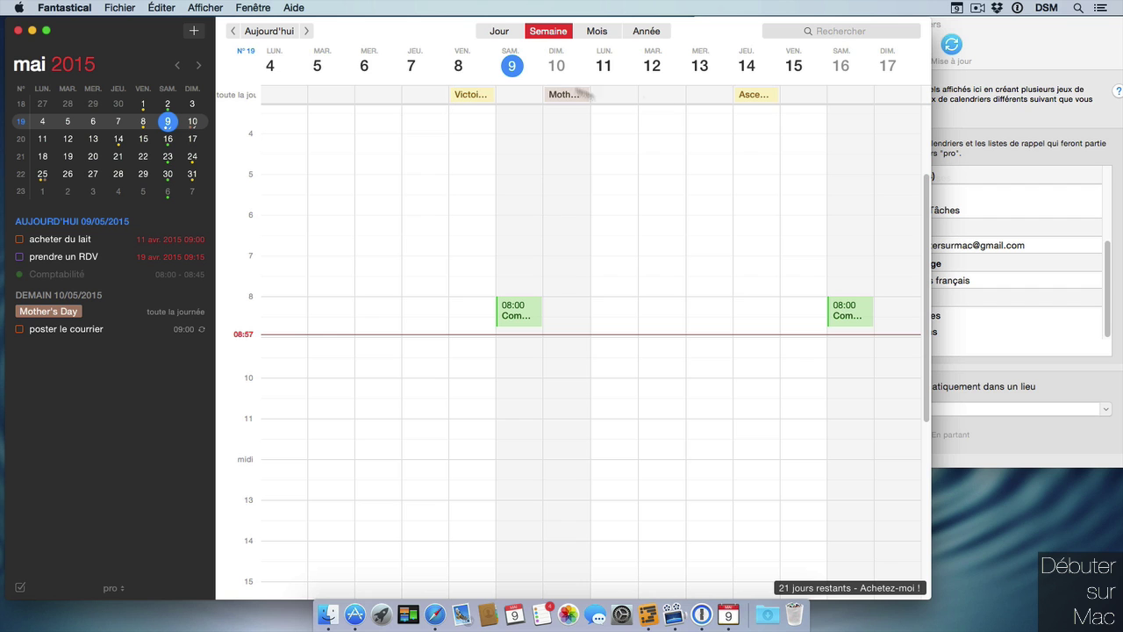
click(119, 590)
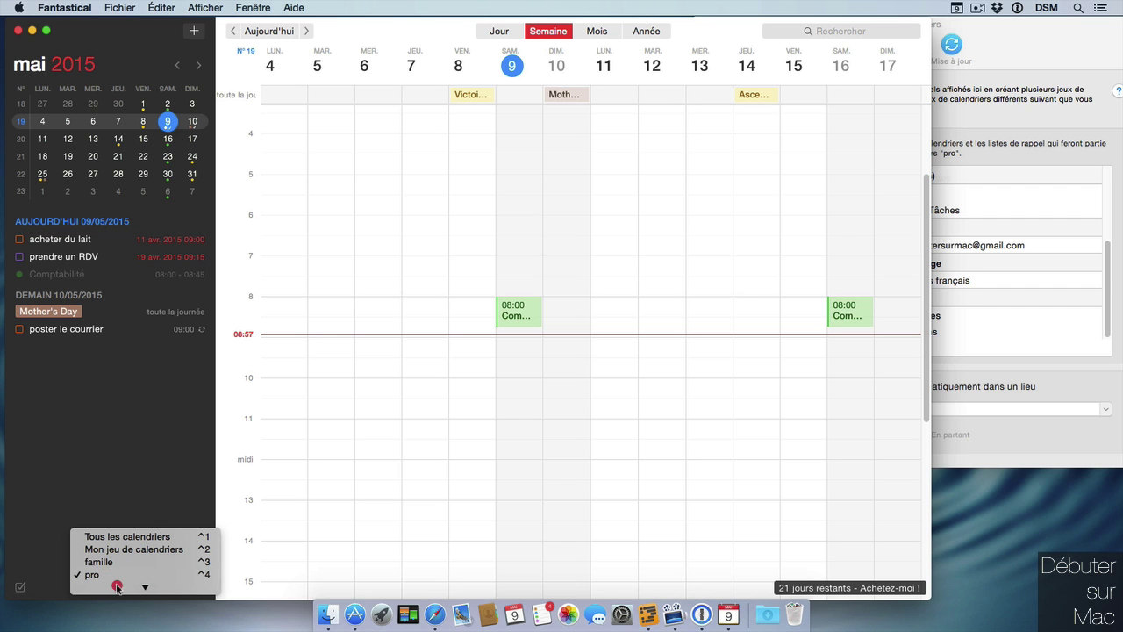
click(115, 566)
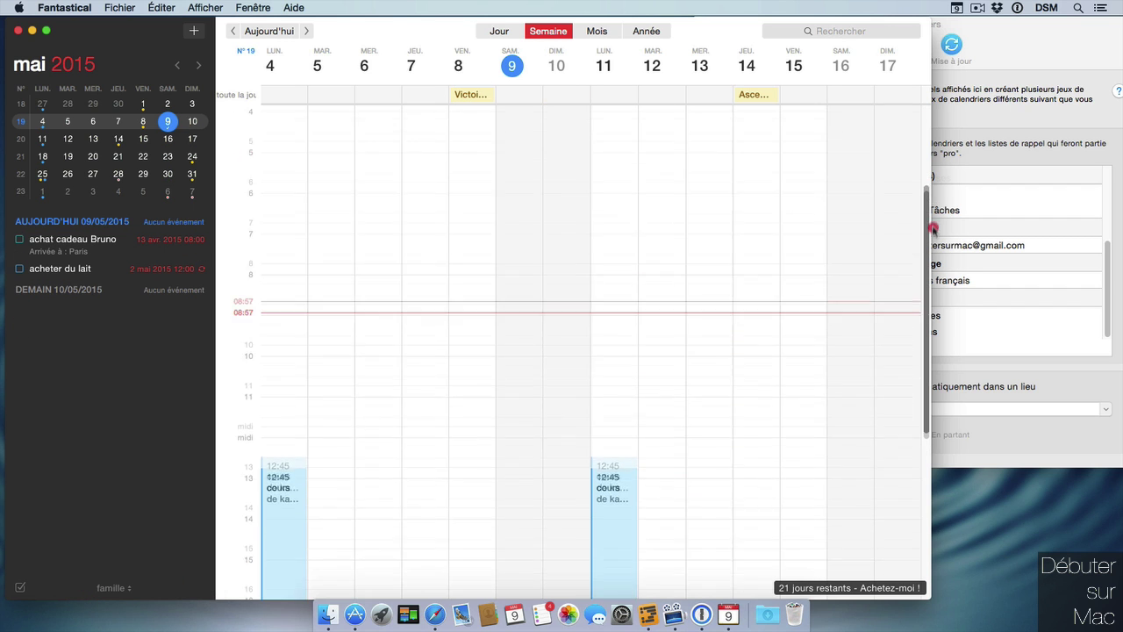
Step: Switch to the Calendar app, hide the USA Holidays and Personnel calendars there, and display the week view
click(952, 75)
drag(1057, 25, 1052, 24)
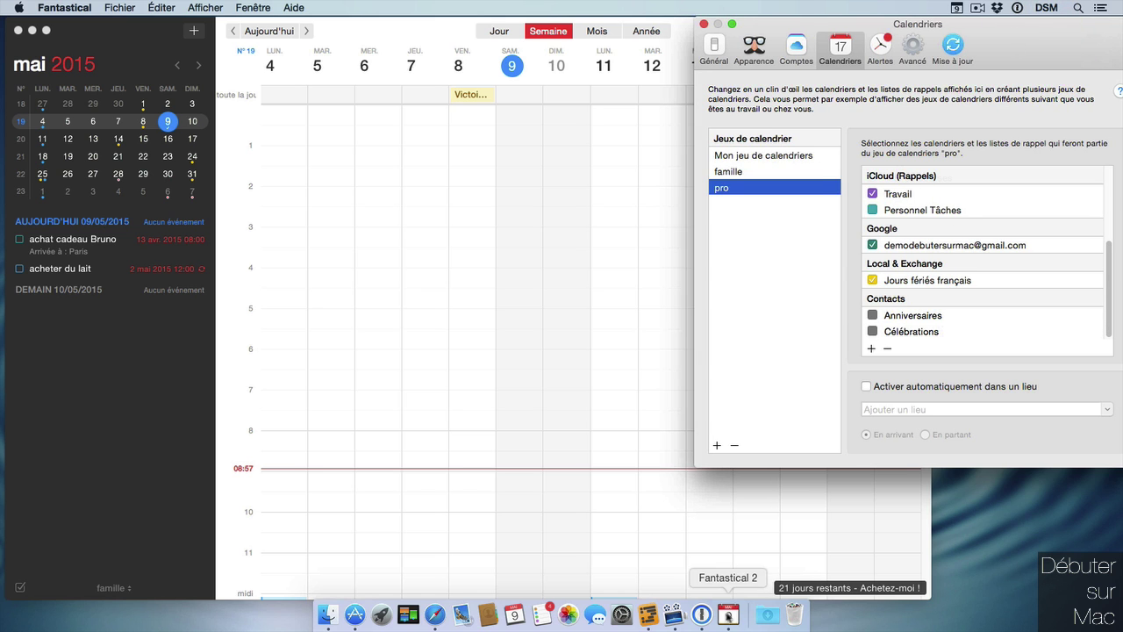
click(514, 615)
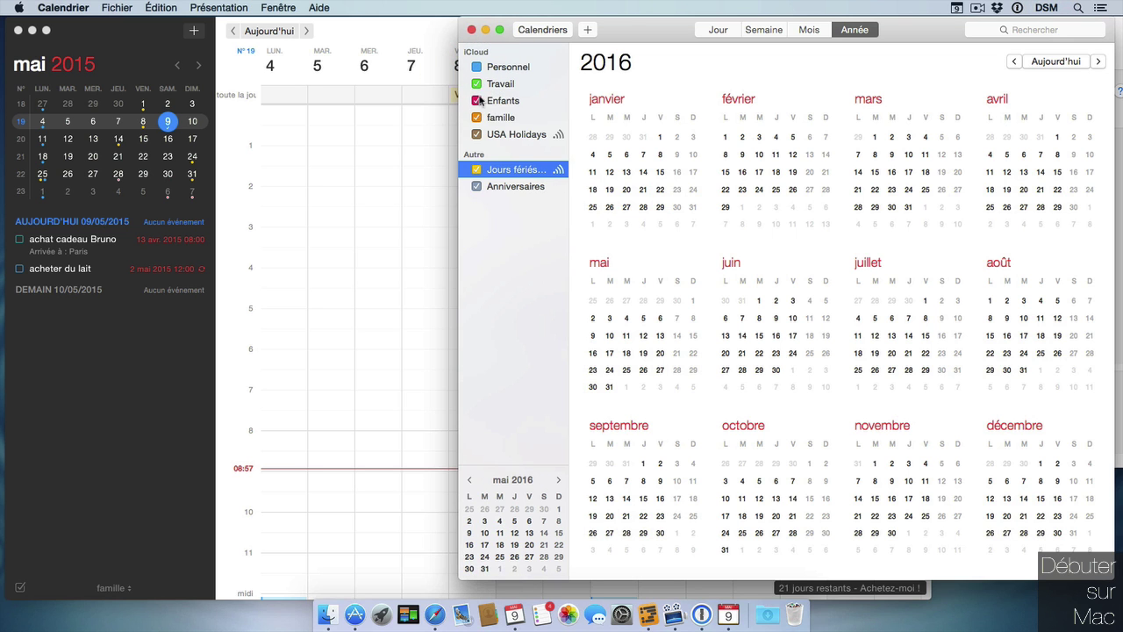
click(482, 67)
drag(622, 35, 594, 35)
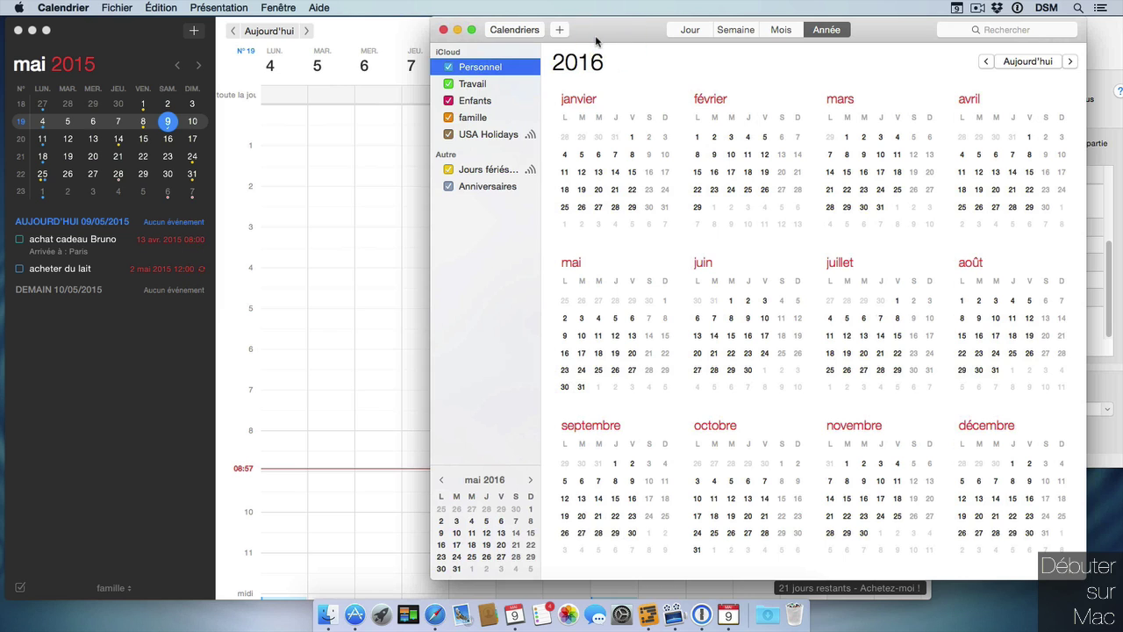
click(448, 135)
click(448, 67)
click(731, 33)
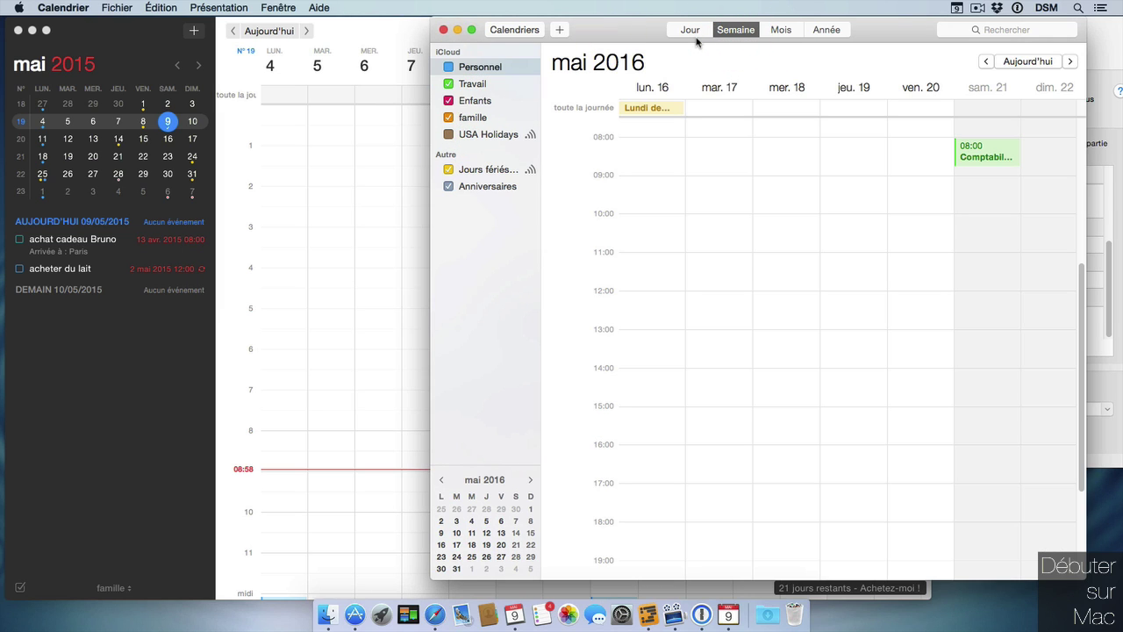
click(456, 69)
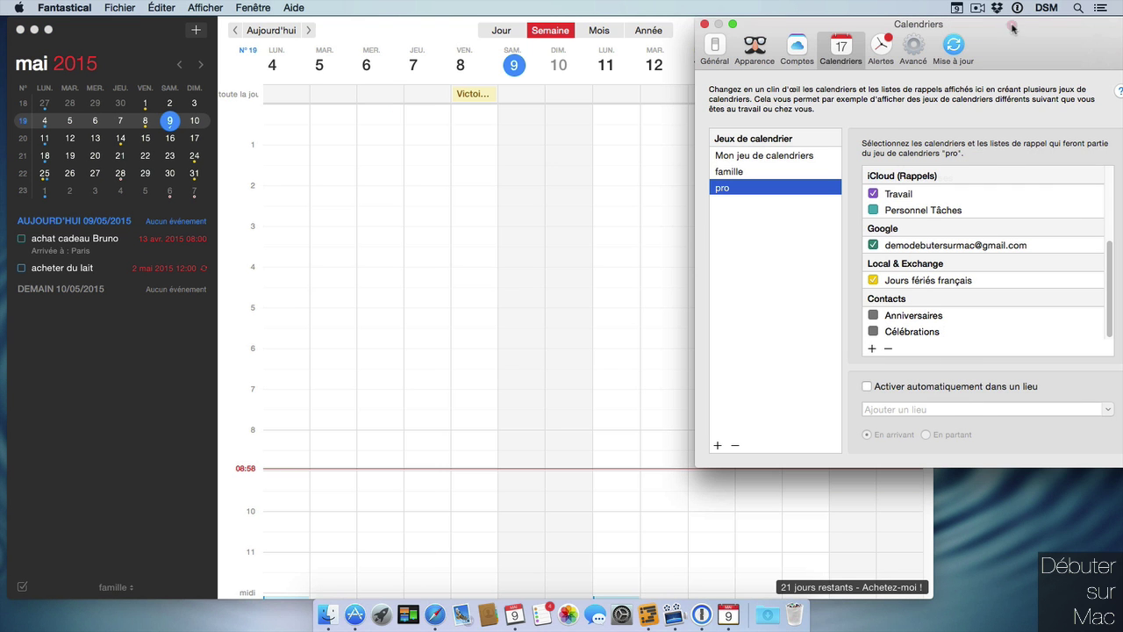
Step: Close the preferences window and use the mini calendar to activate "Mon jeu de calendriers"
click(703, 24)
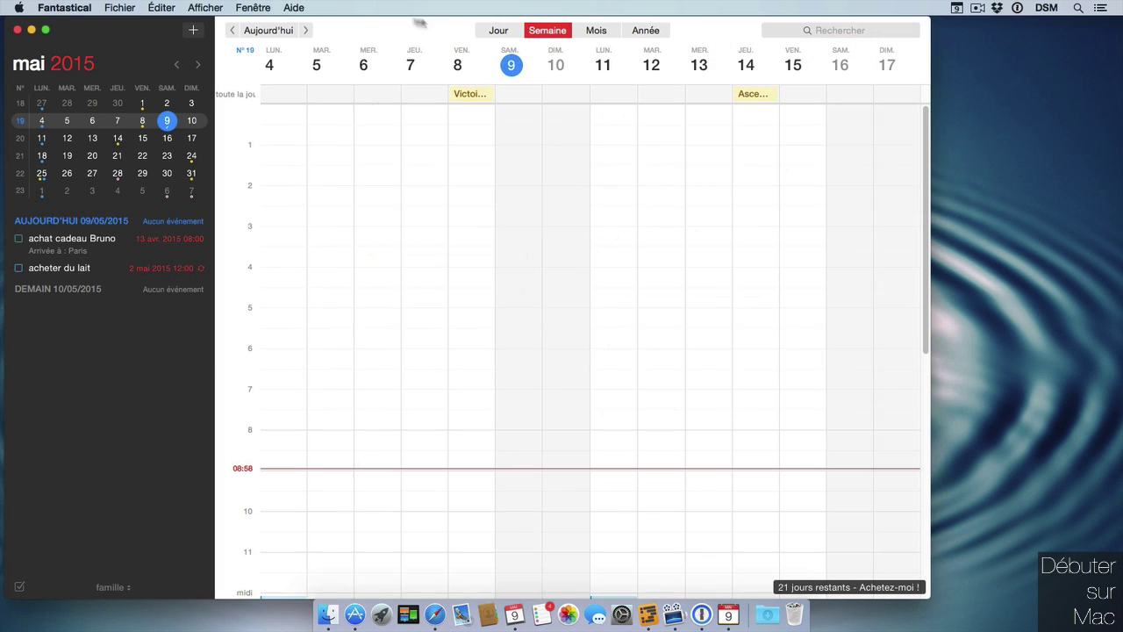
click(957, 8)
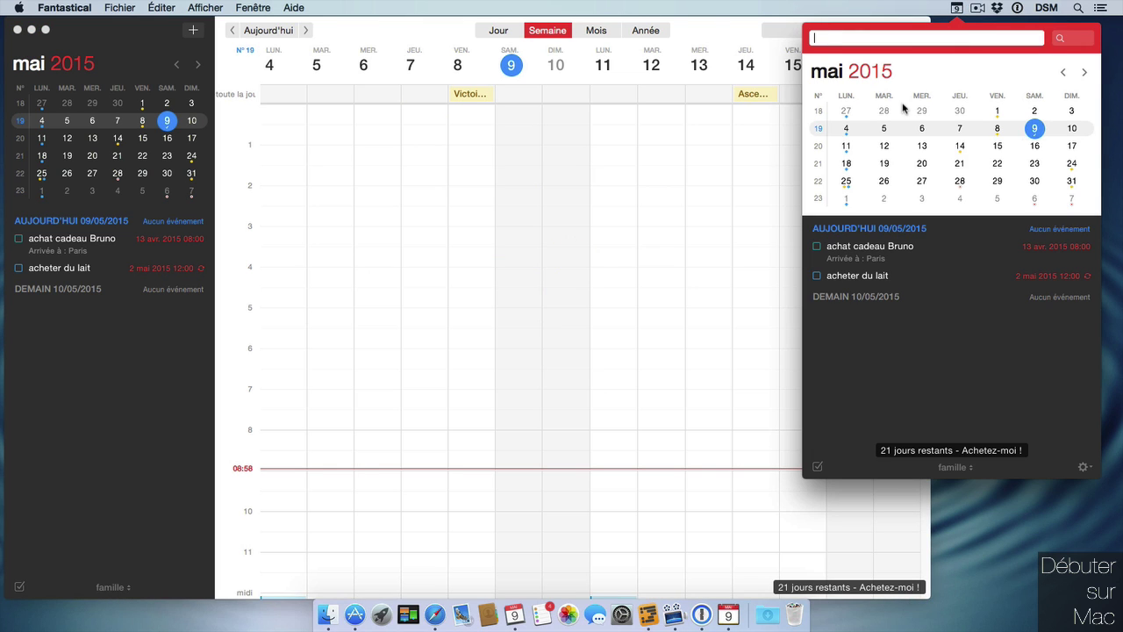
click(961, 467)
click(969, 454)
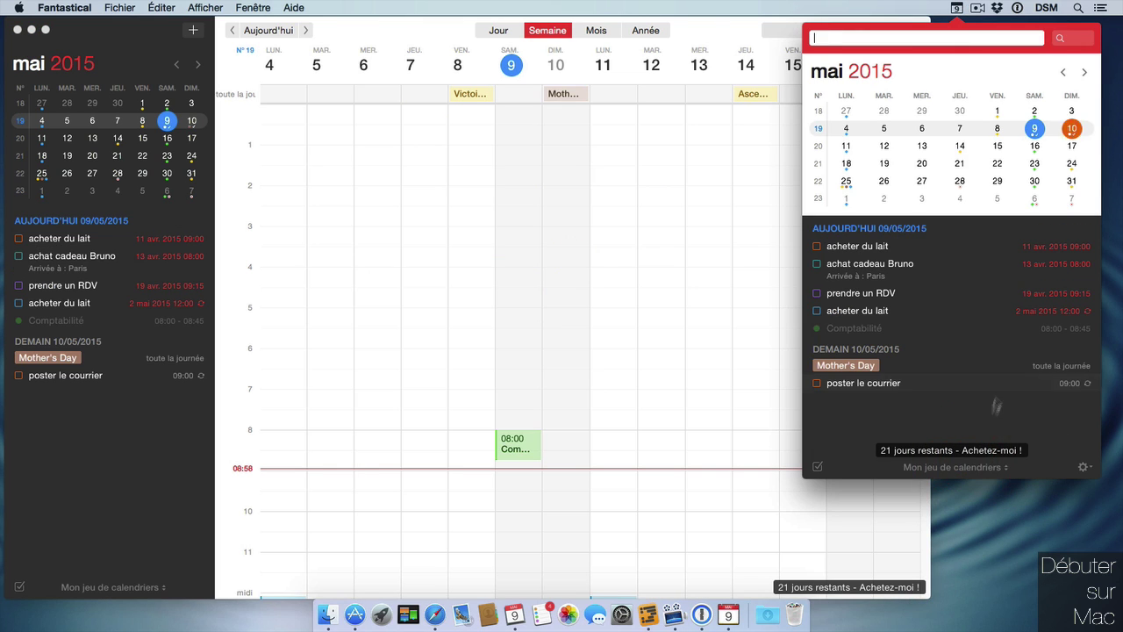
Step: Activate the "pro" calendar set from the mini calendar and review the list of available sets
click(956, 467)
click(969, 493)
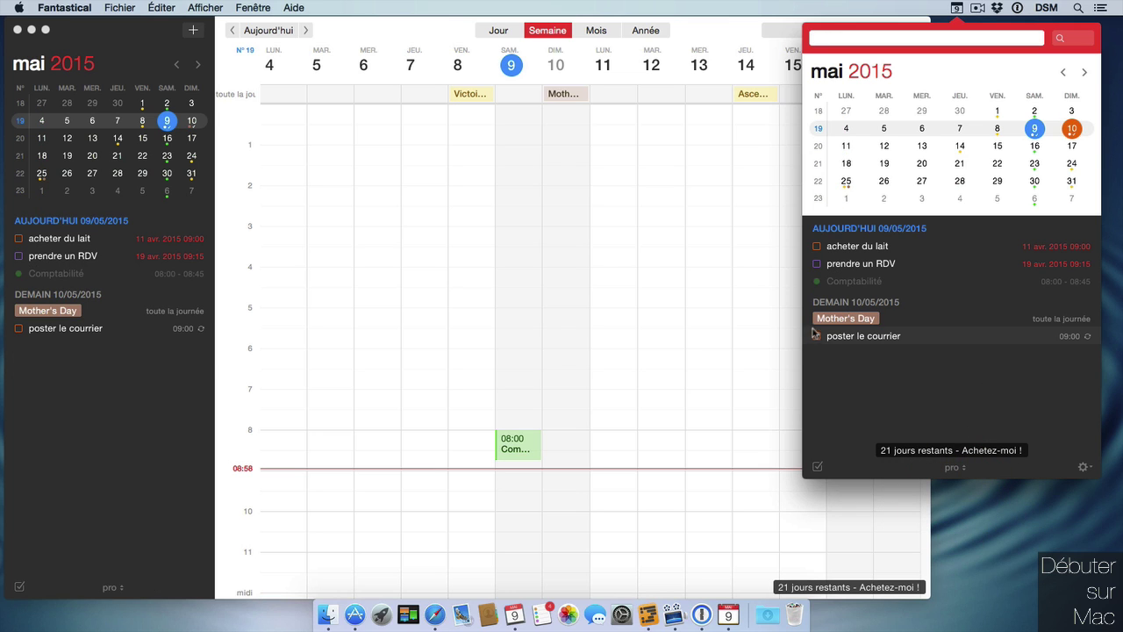
click(956, 467)
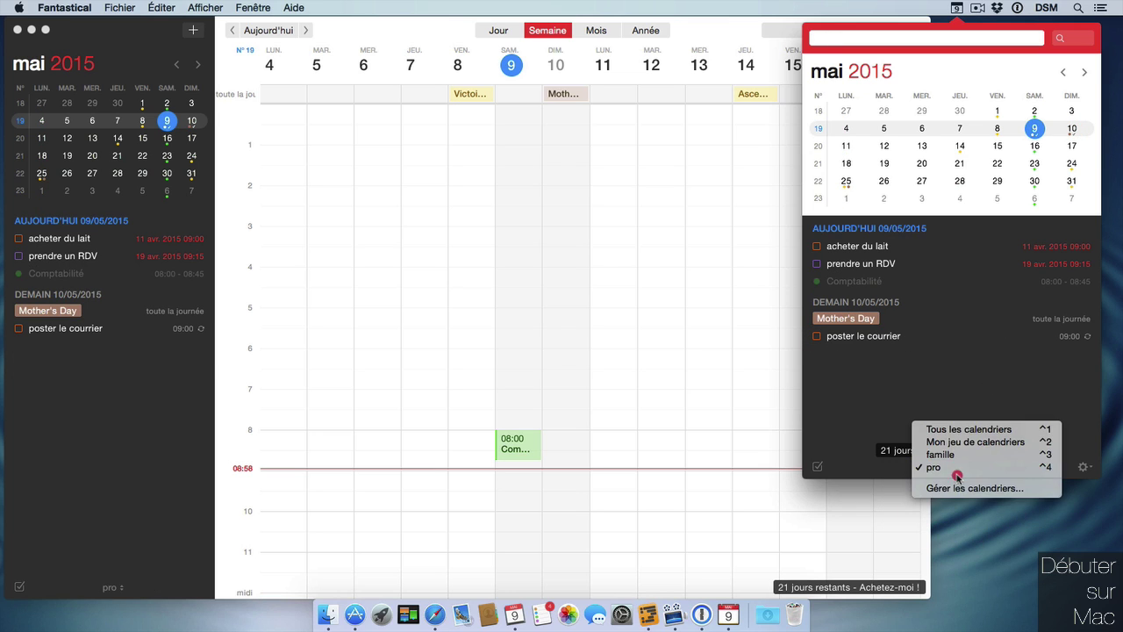
click(1052, 467)
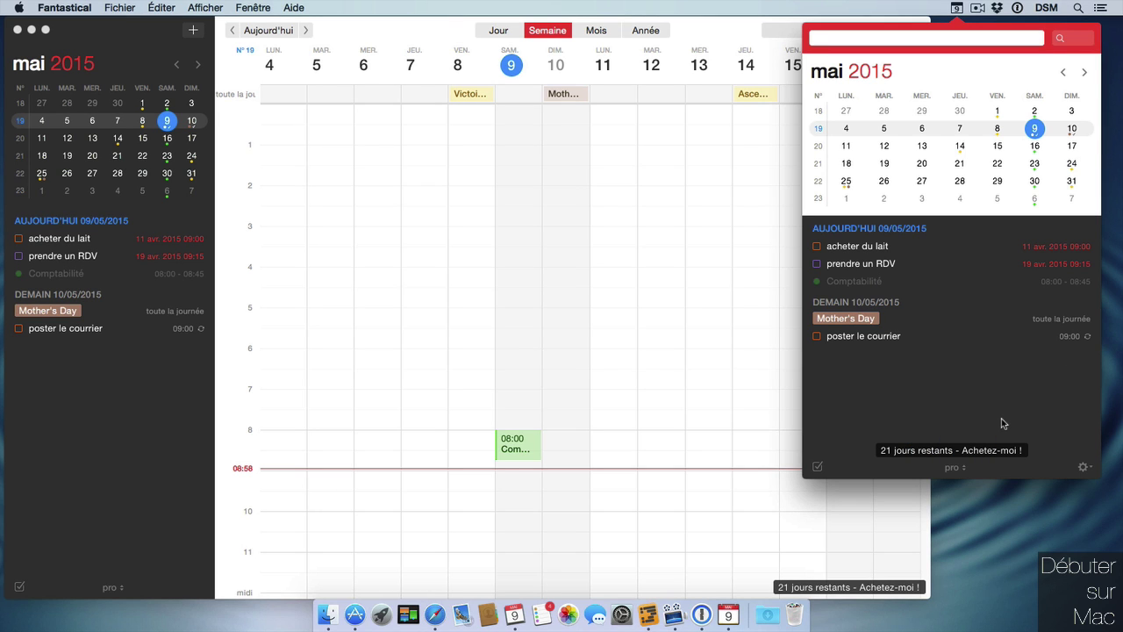
Step: Change the active calendar set to "famille" and back to "pro", and close the mini calendar
key(ctrl)
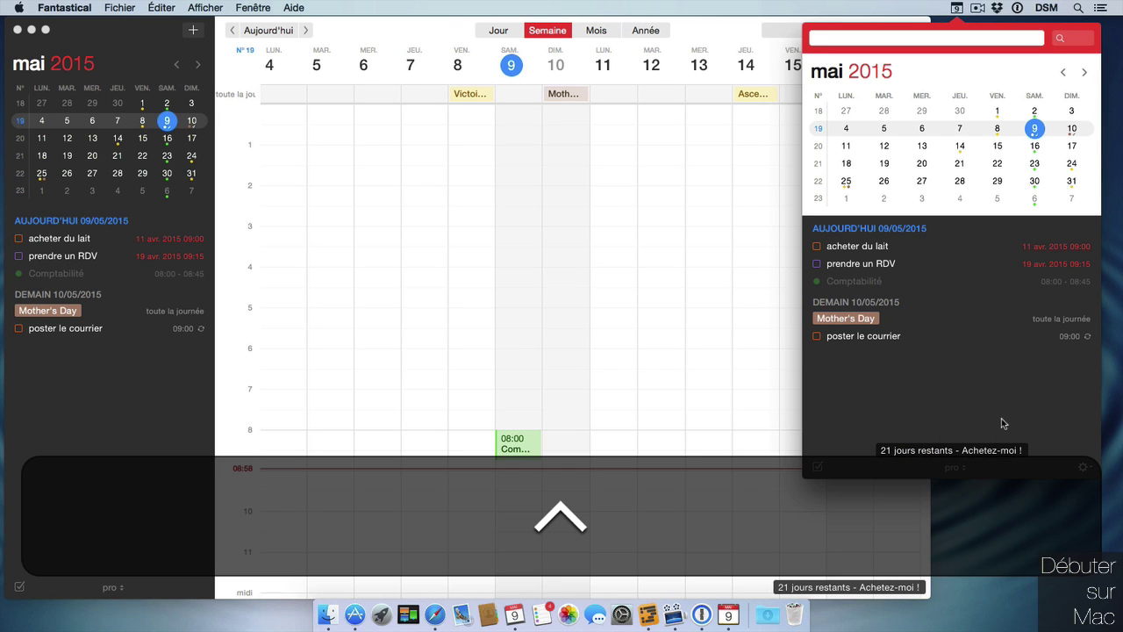
key(shift)
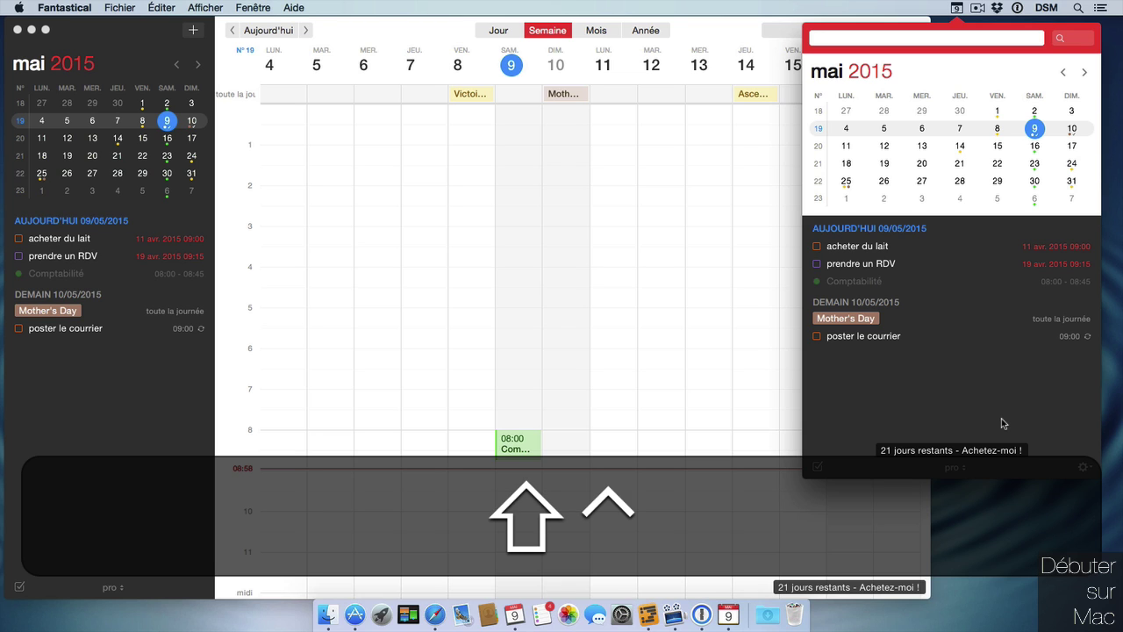
key(ctrl+shift+3)
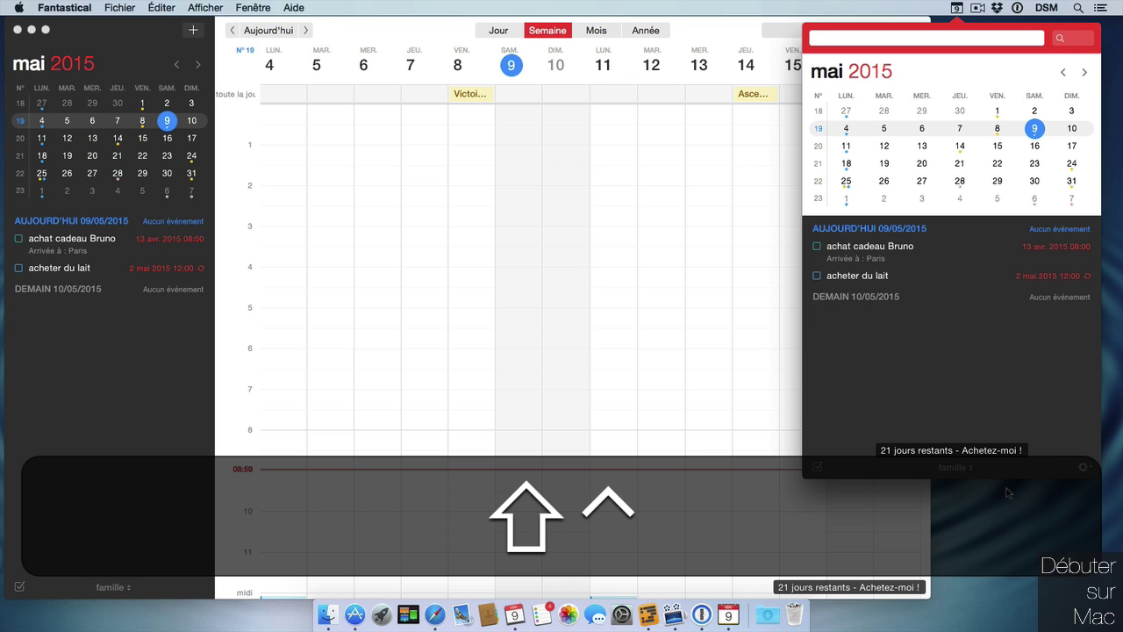
key(ctrl+shift+4)
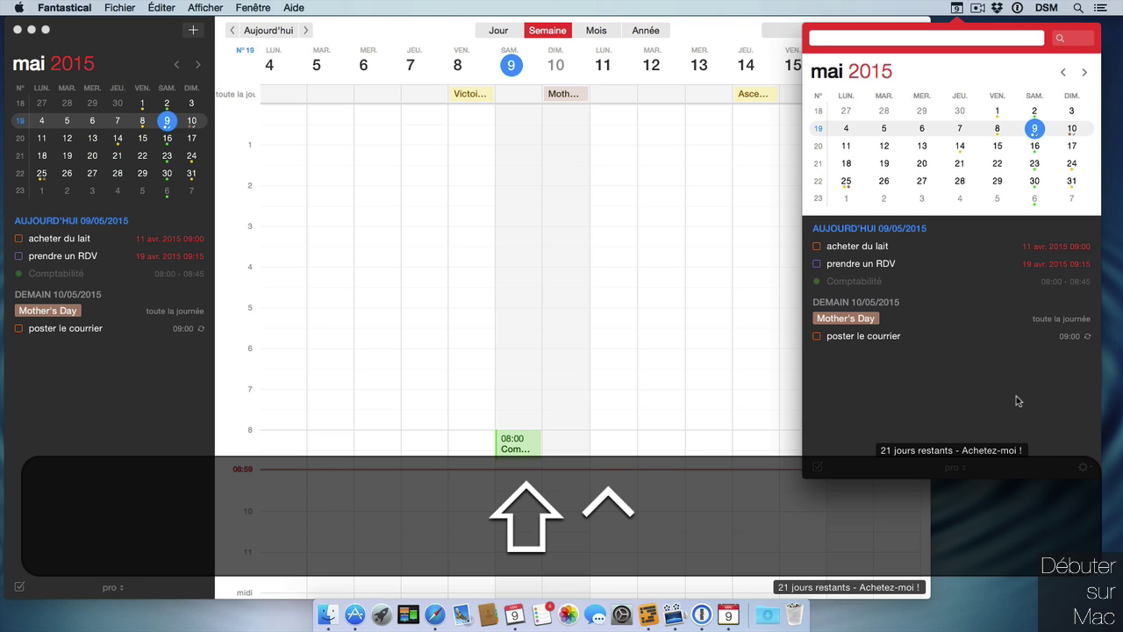
click(958, 9)
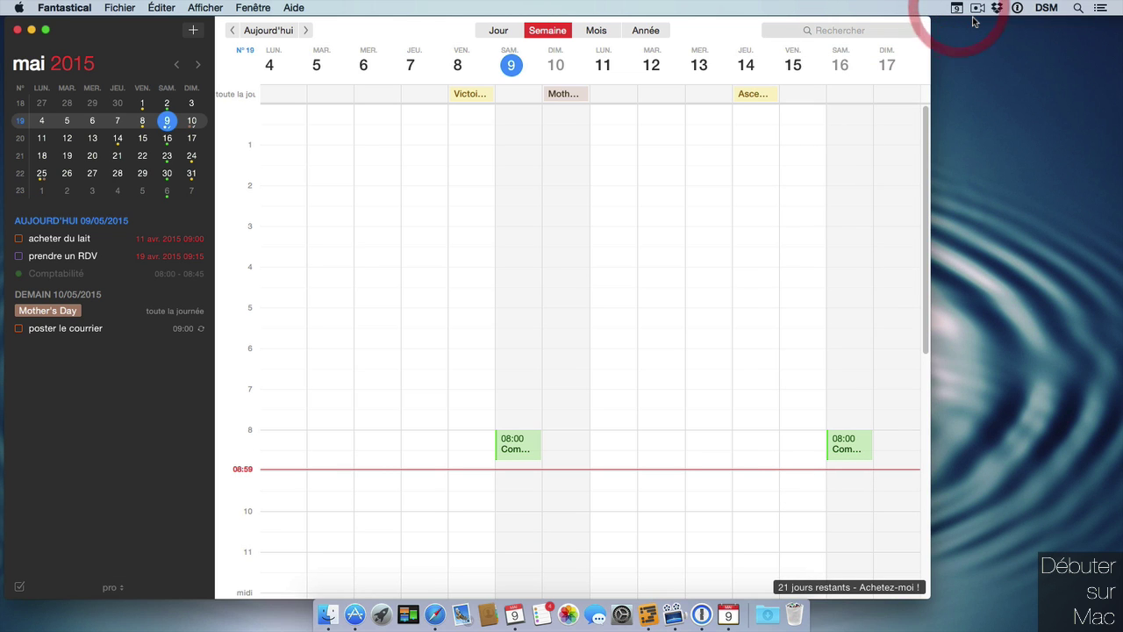
Step: Reopen the calendar preferences, try automatic location-based activation for the "pro" set, and select the "famille" set
click(732, 612)
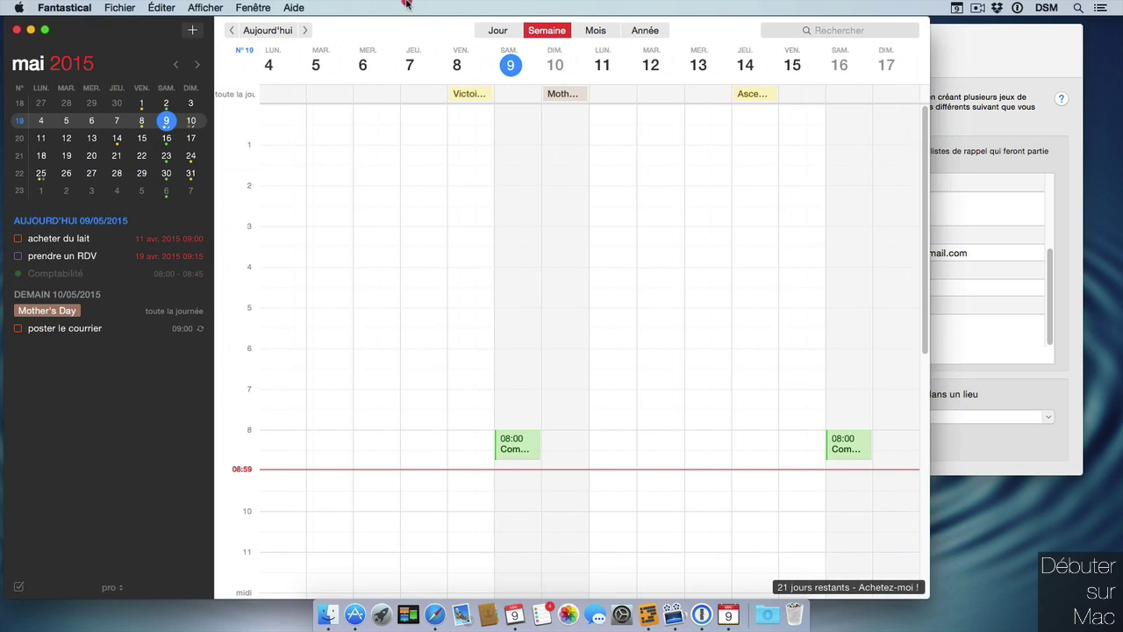
click(399, 11)
click(1010, 17)
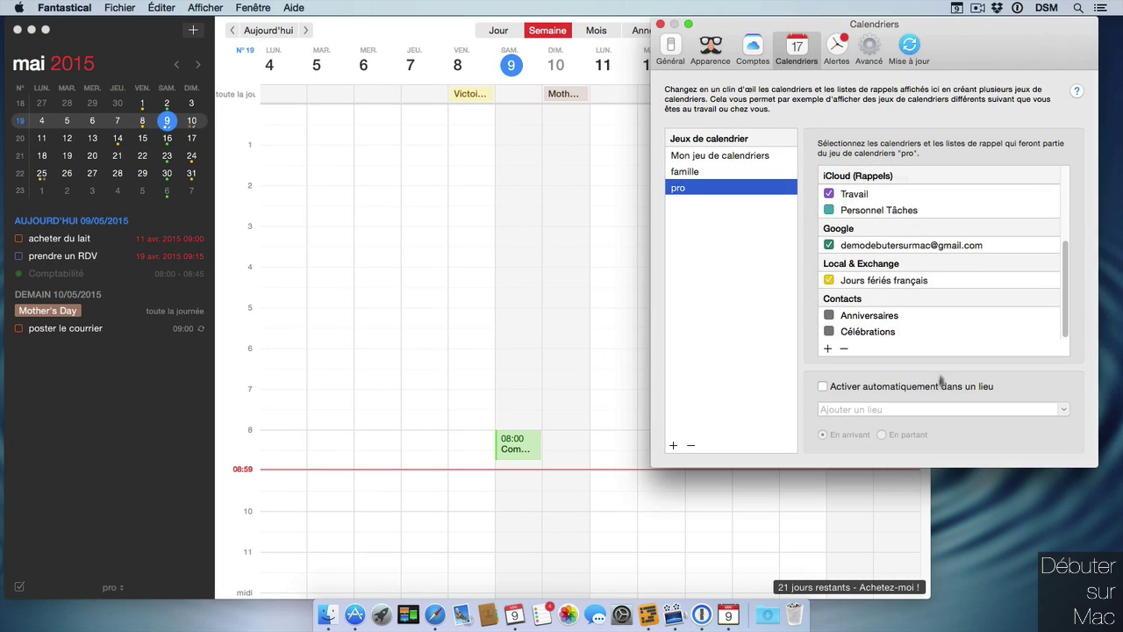
click(853, 386)
click(681, 219)
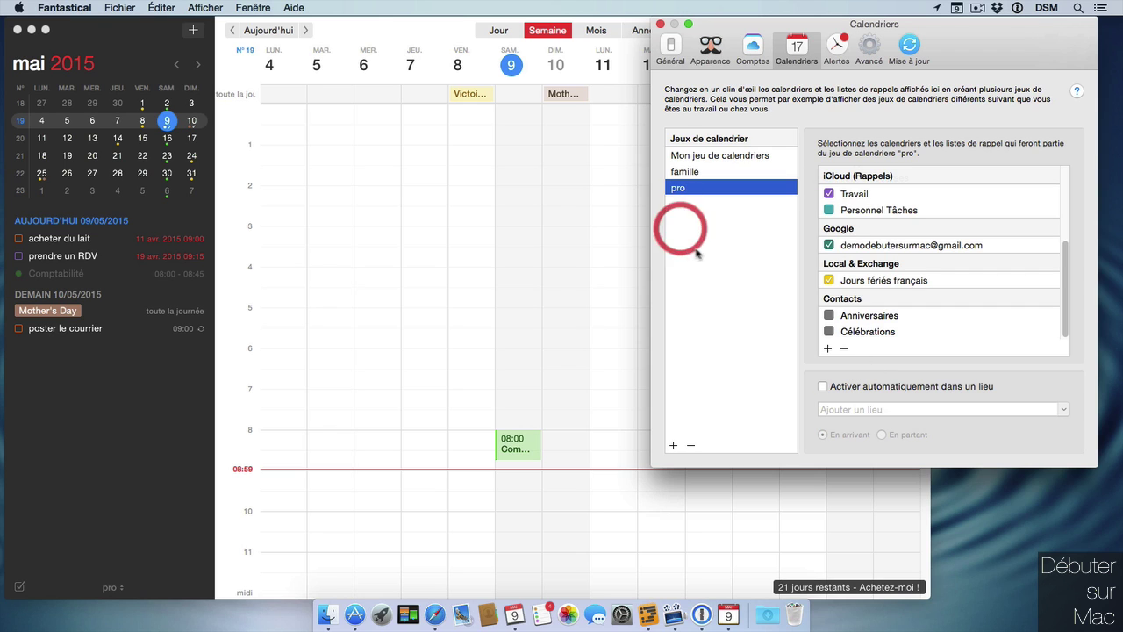
click(700, 172)
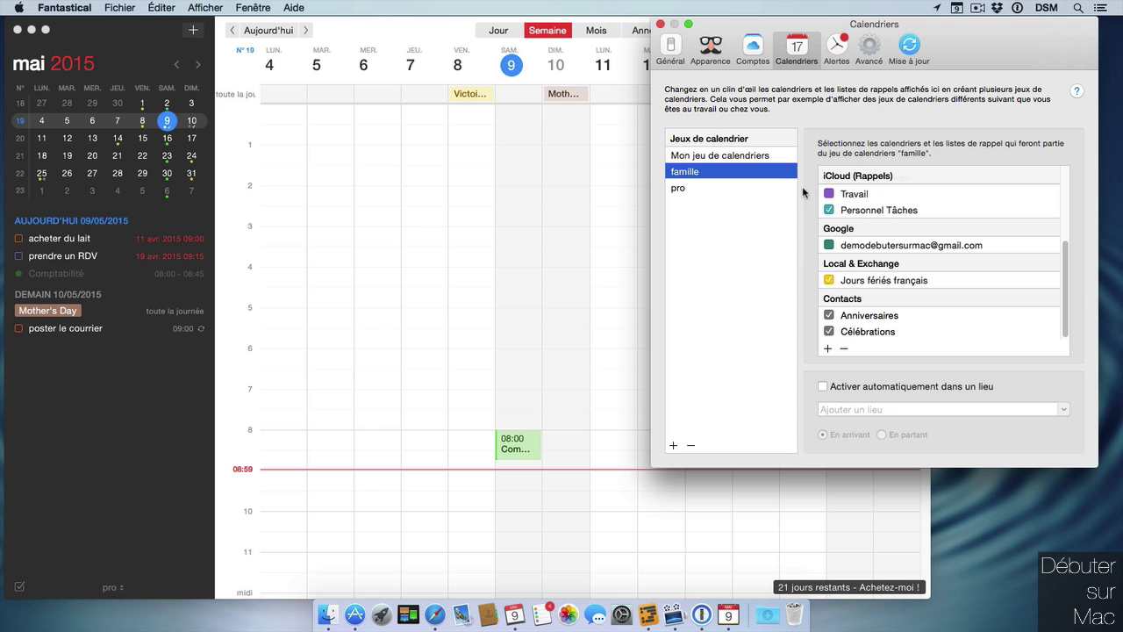
Step: Activate the "famille" set automatically on arriving at the location "Hôtel Ibis Paris La Défense Centre"
click(908, 387)
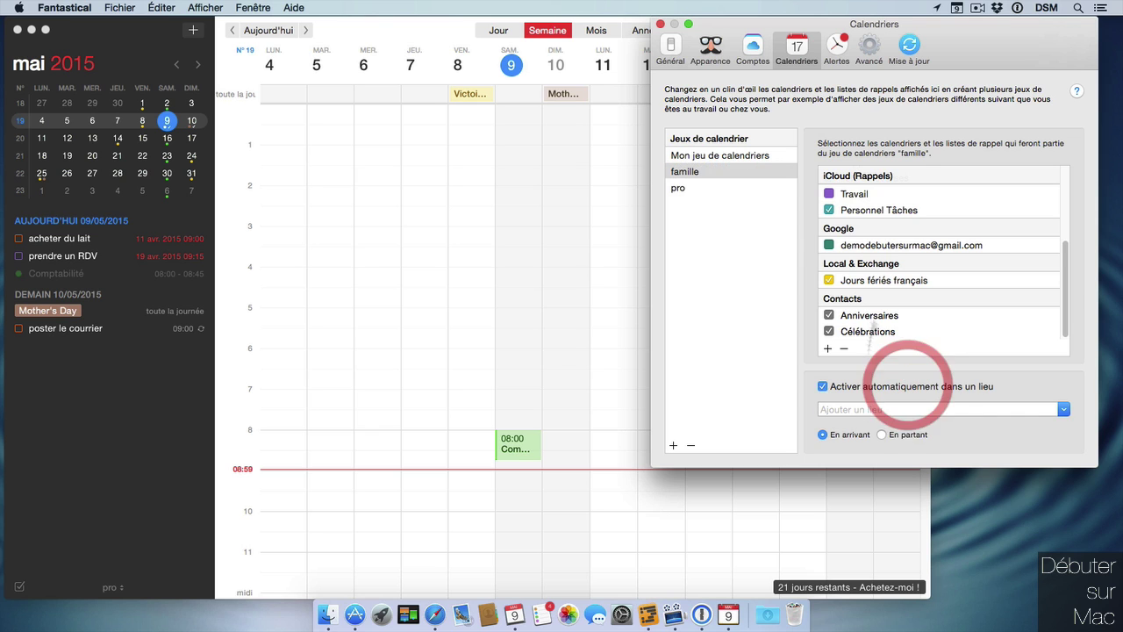
click(1015, 403)
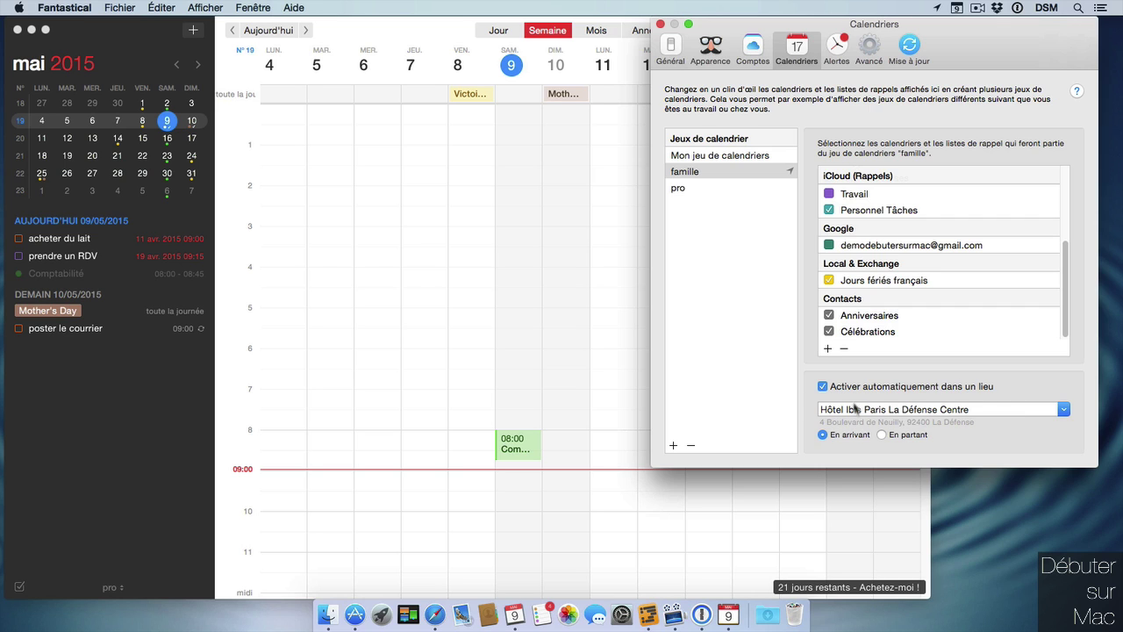
click(711, 171)
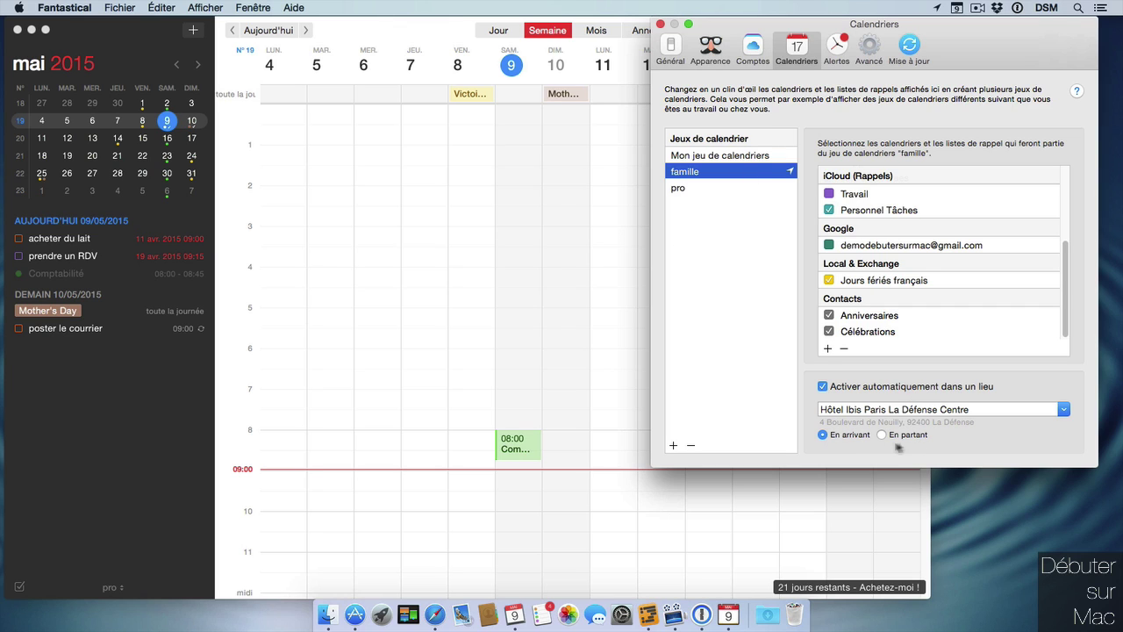
Step: Try location-based activation for the "pro" set with the departure and arrival triggers, and turn it off again
click(717, 191)
click(693, 190)
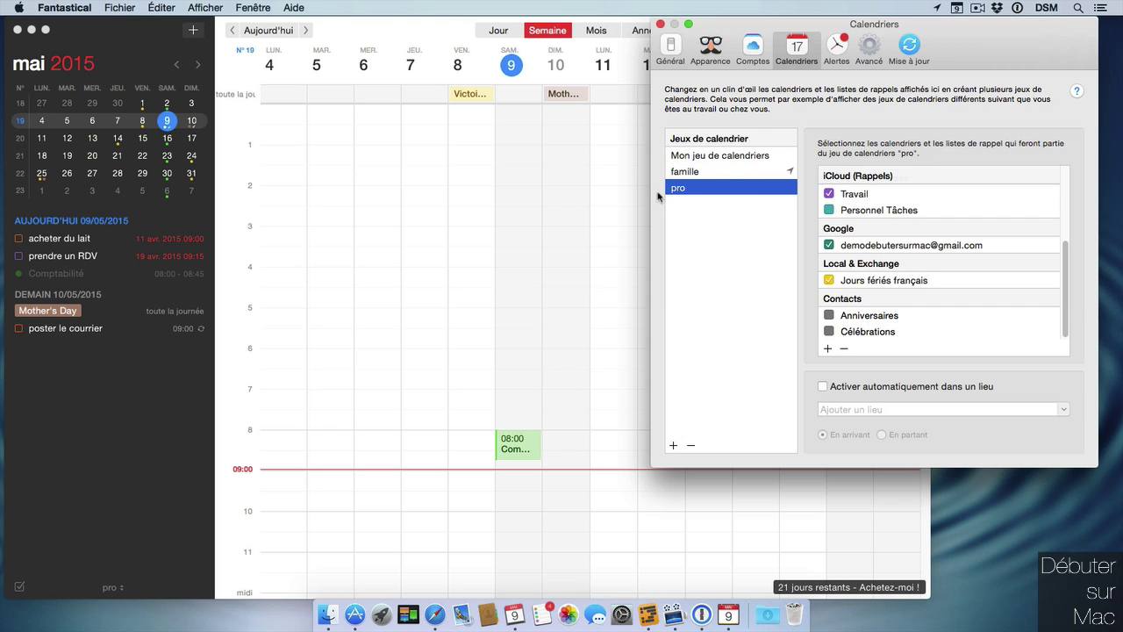
click(886, 388)
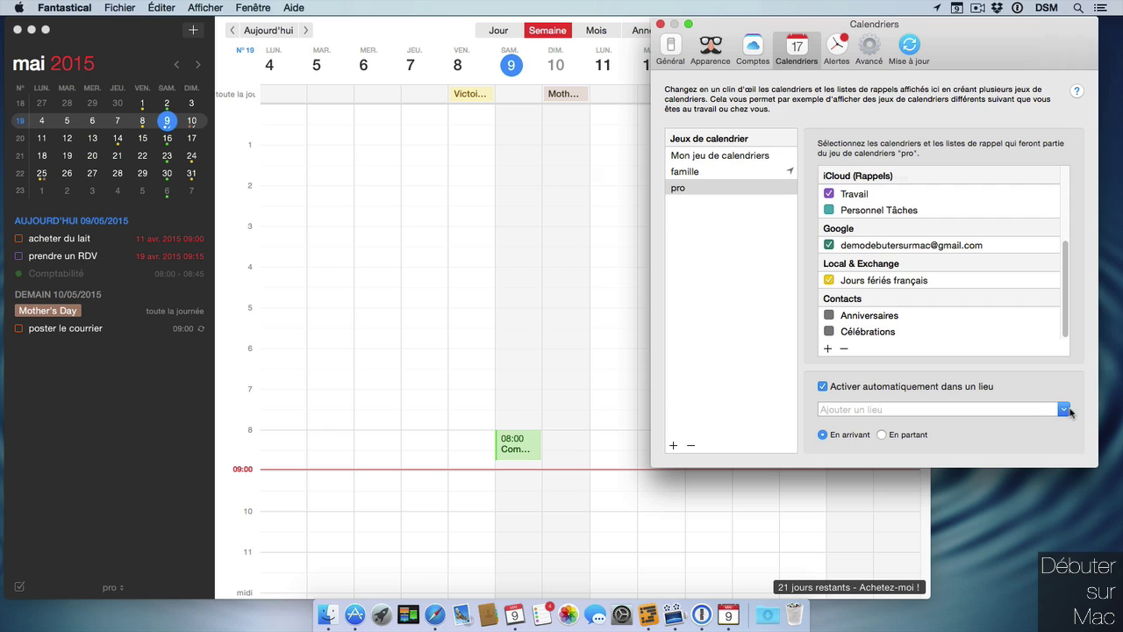
click(883, 436)
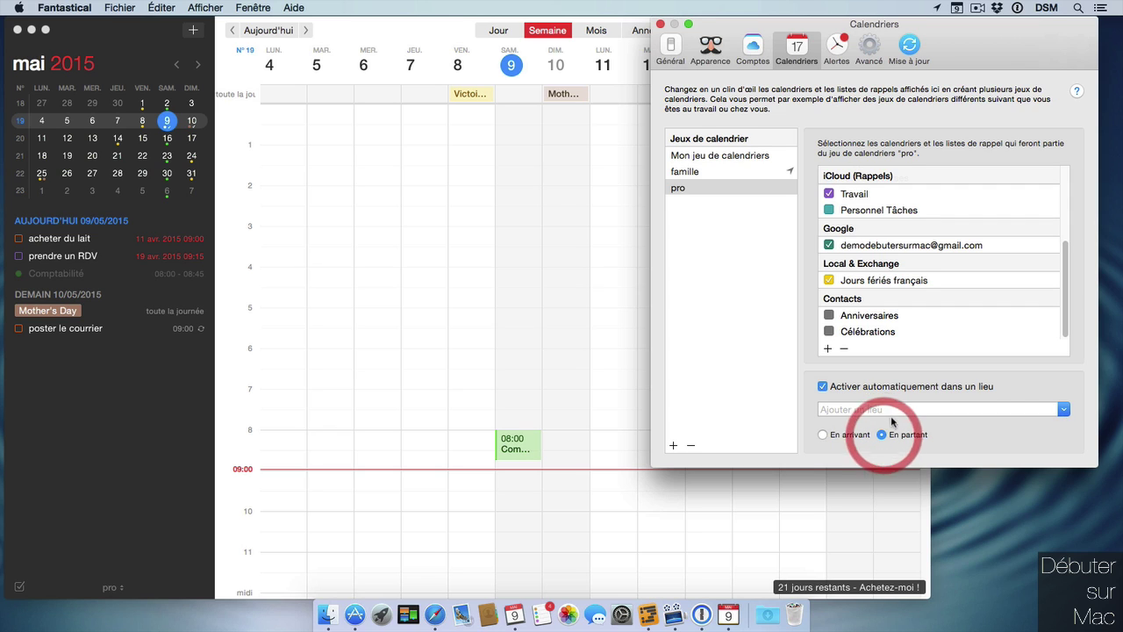
click(823, 434)
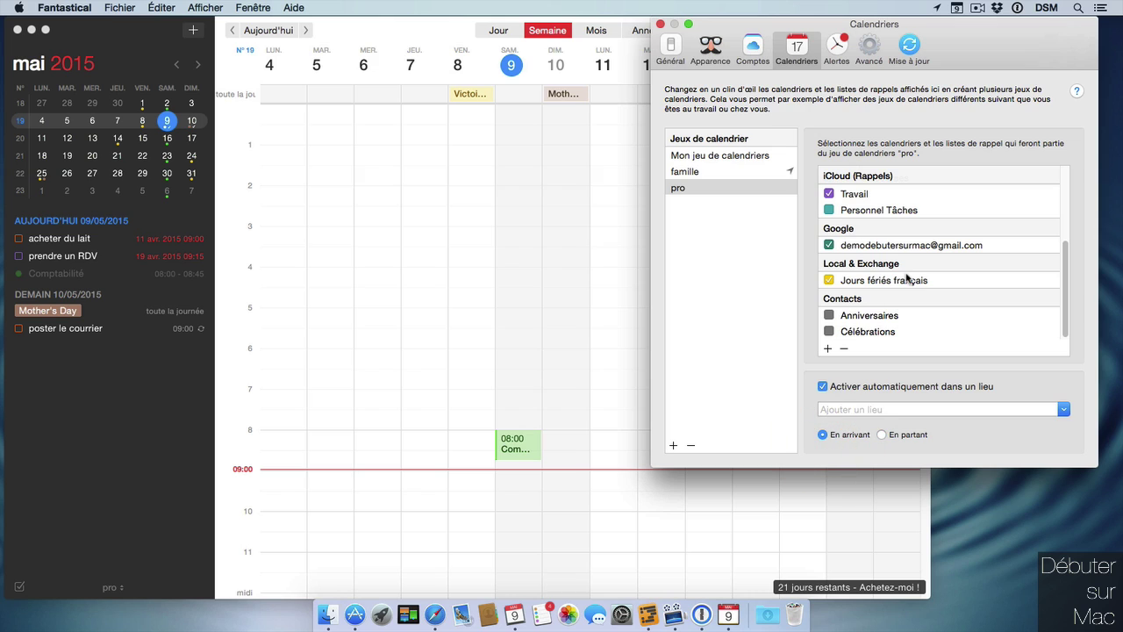
click(891, 386)
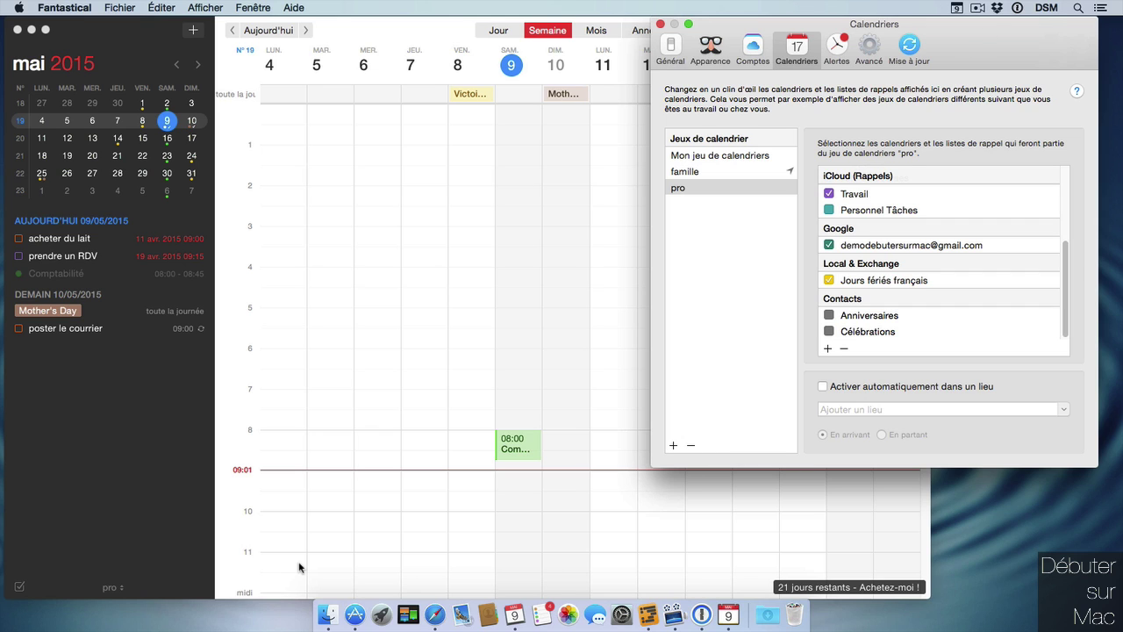
Step: Shift the calendar preferences window slightly aside and close it
click(1056, 387)
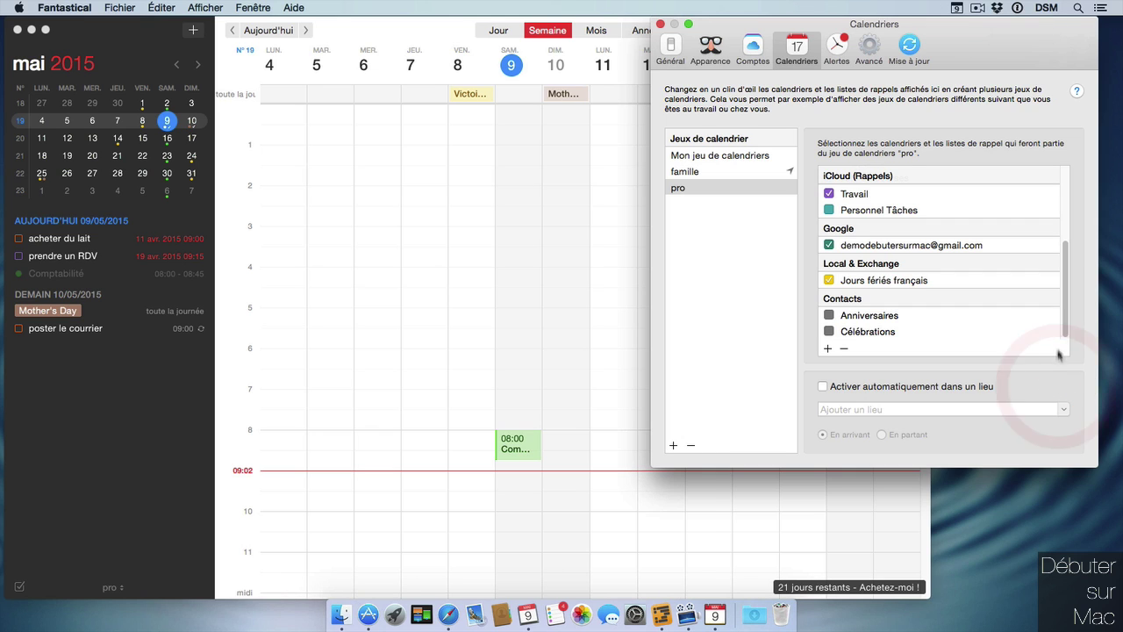
click(1083, 313)
drag(992, 35, 1015, 35)
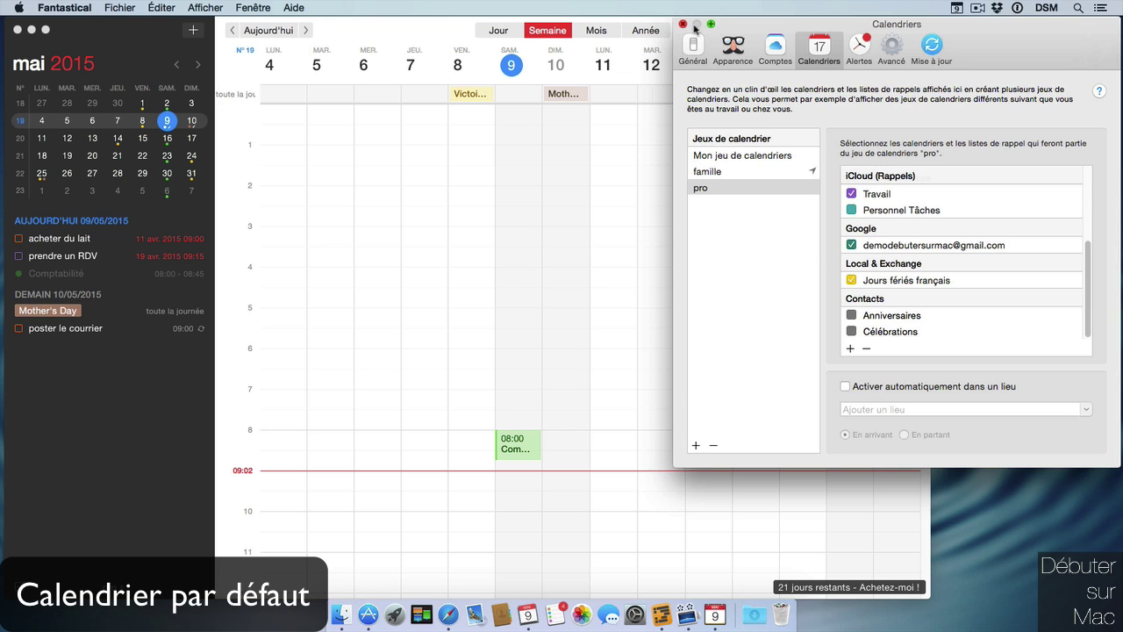
click(683, 27)
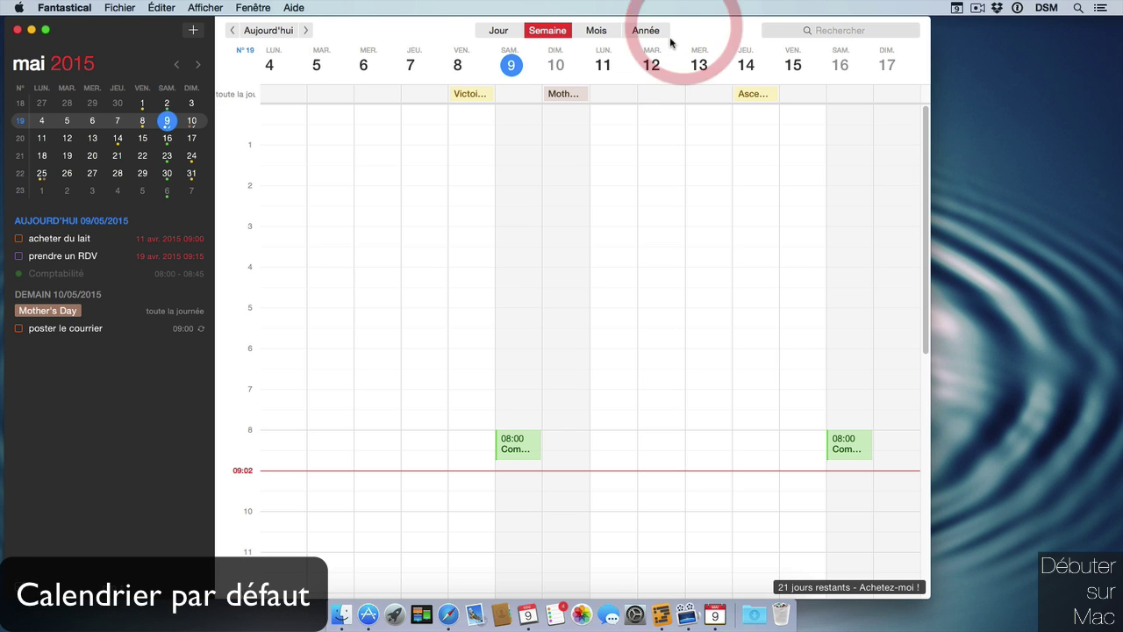
Step: Switch to the Calendrier app and set Fantastical 2 as the default calendar app in its general preferences
click(528, 616)
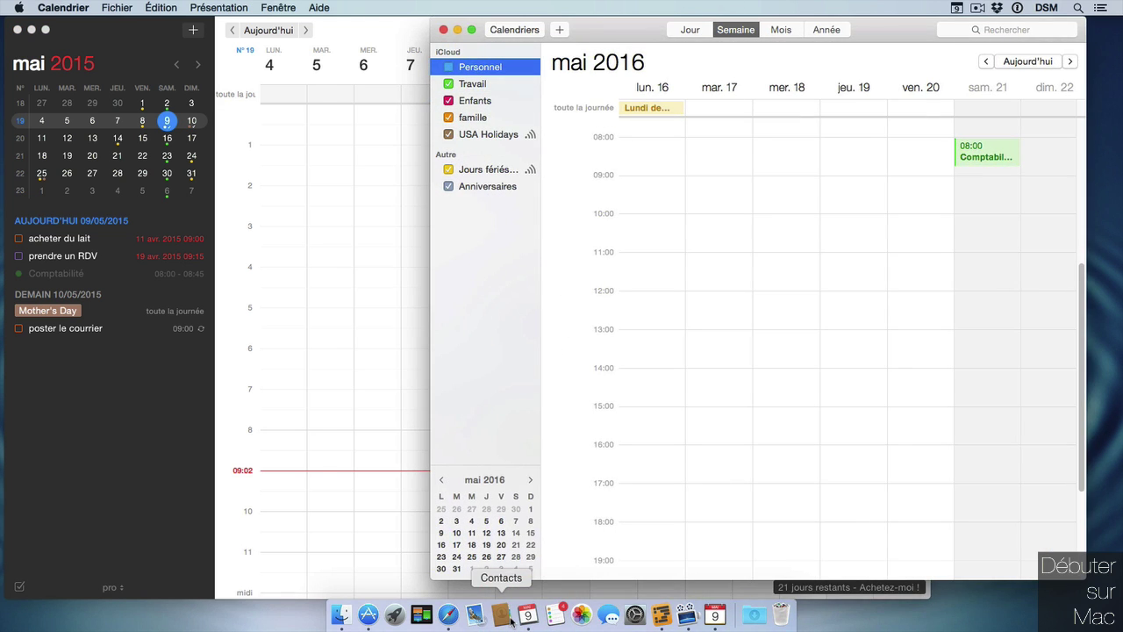
key(super)
key(super+comma)
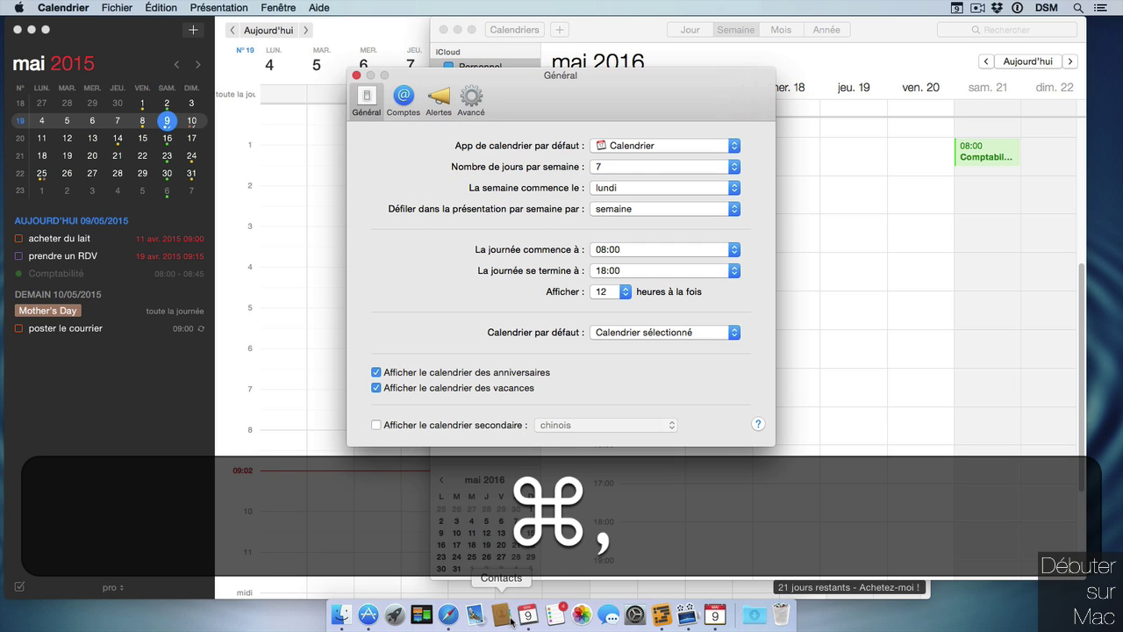
drag(561, 76, 665, 94)
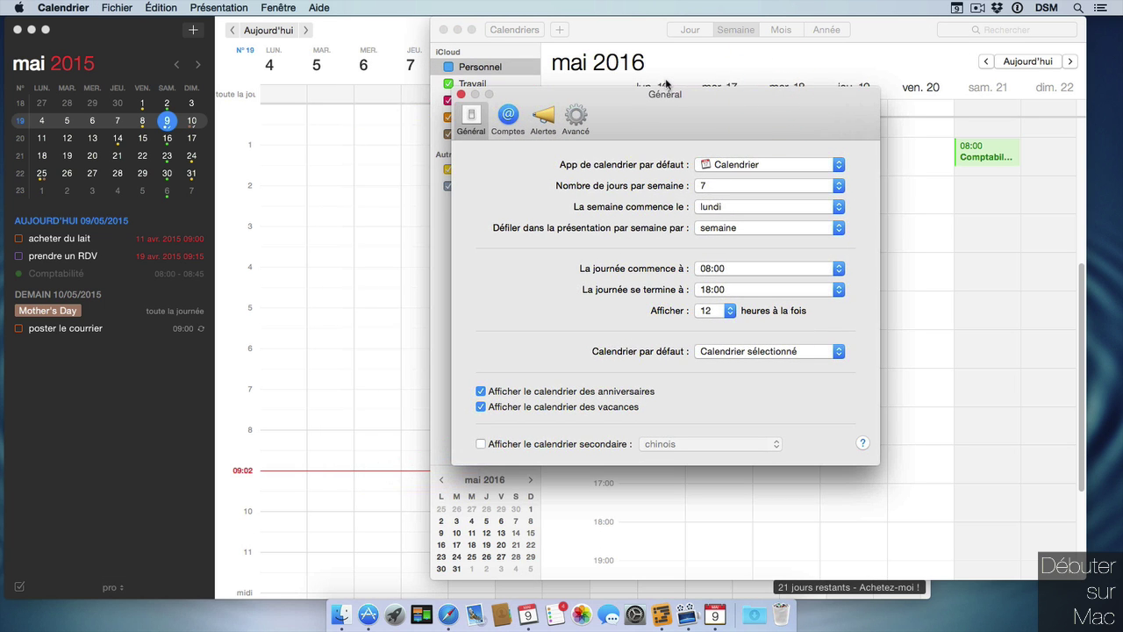
click(838, 165)
click(838, 165)
click(838, 165)
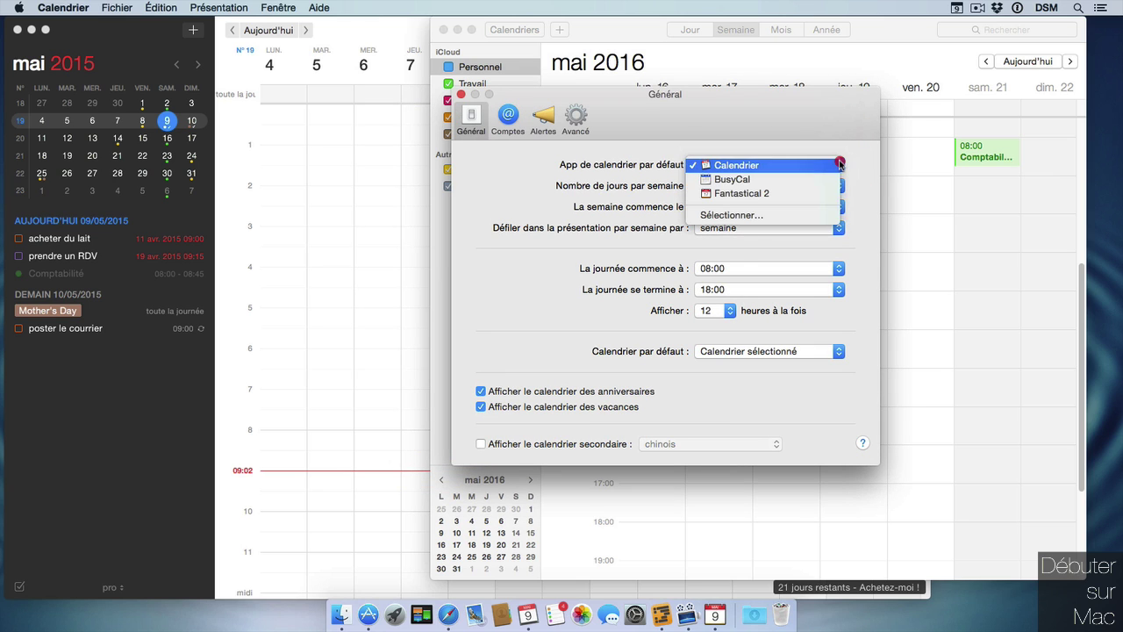
click(825, 194)
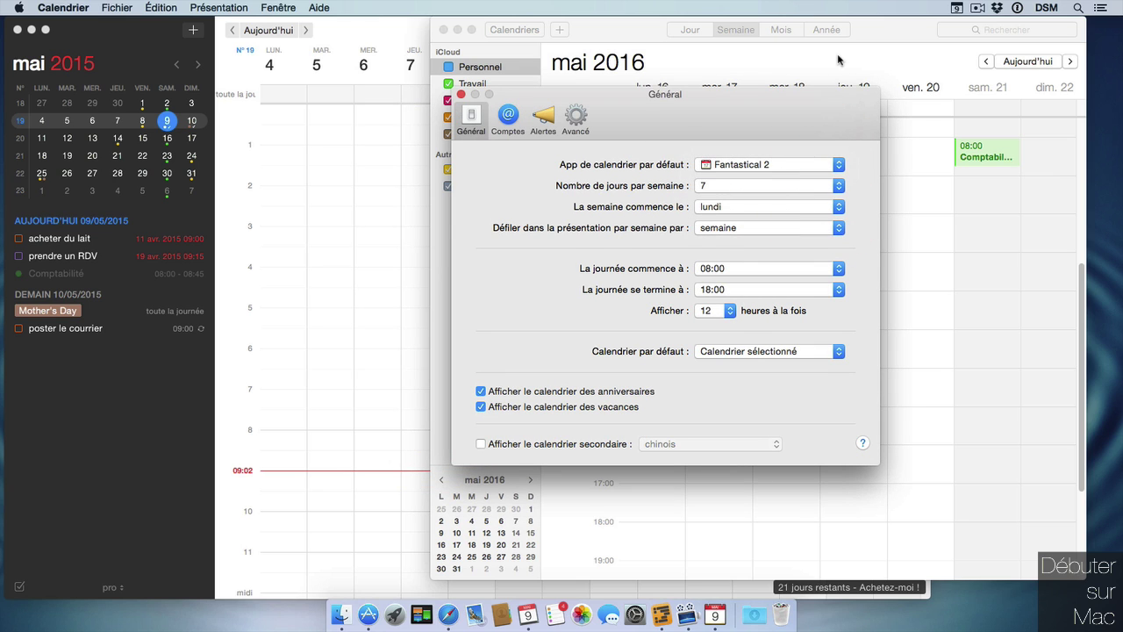
Step: Close the Calendrier preferences and main window, and return to the Fantastical week view
click(461, 94)
click(444, 30)
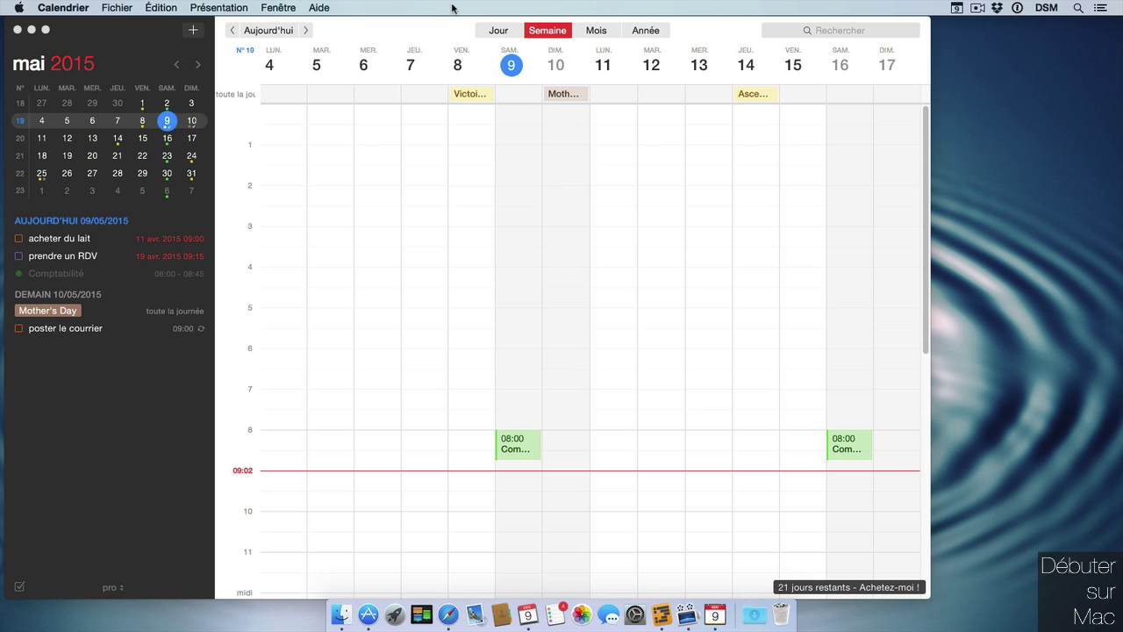
click(445, 33)
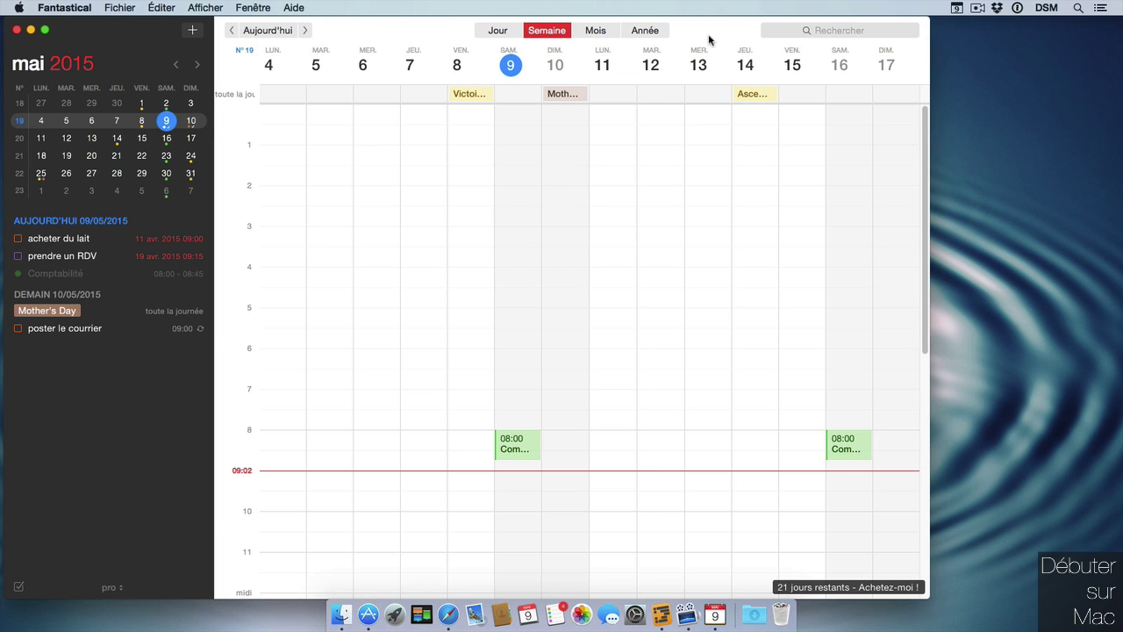
drag(709, 33, 734, 32)
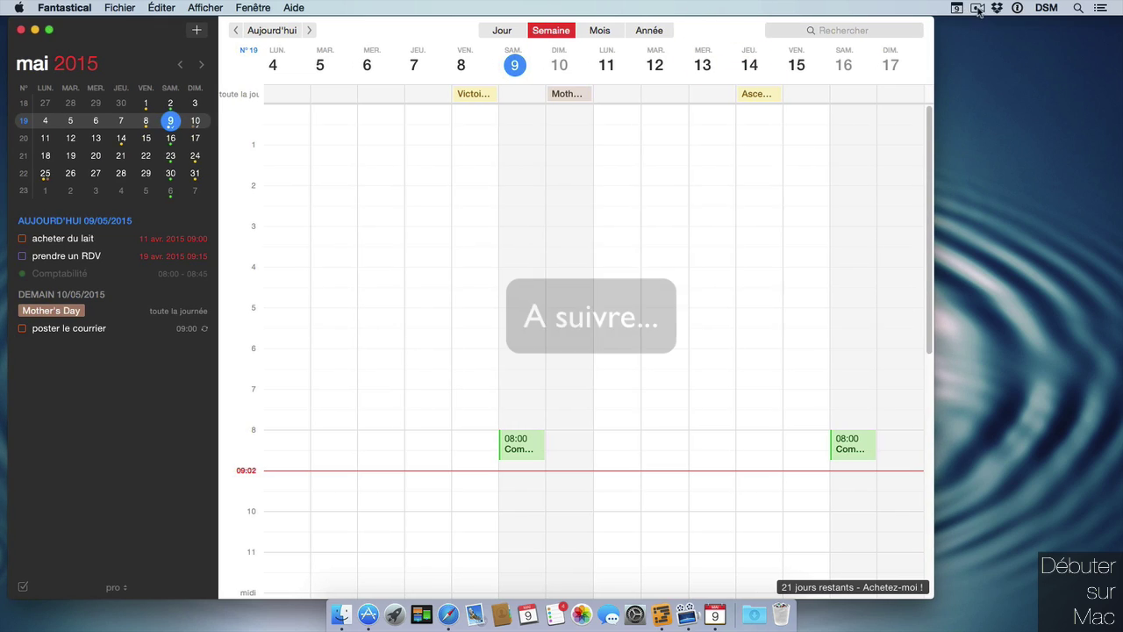